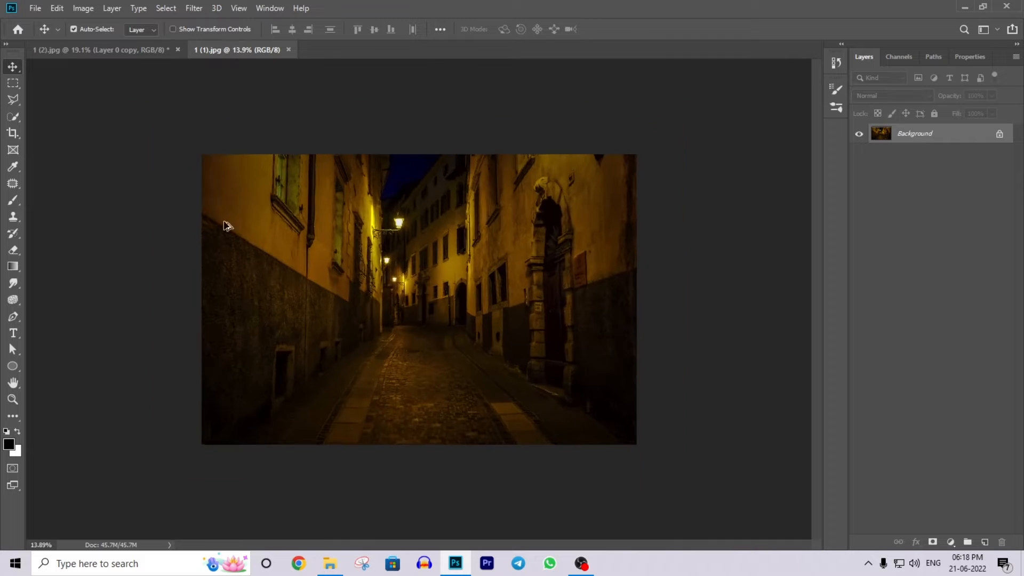
# Copy the masked woman from 1 (2).jpg into the 1 (1).jpg street image and scale her down to 75.24%
pyautogui.click(88, 50)
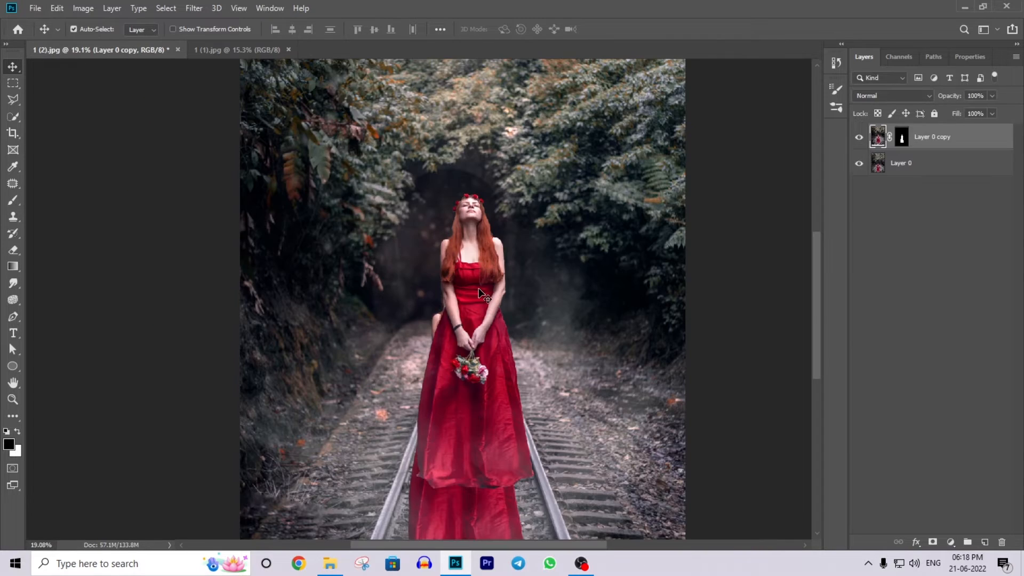
pyautogui.moveTo(474, 377); pyautogui.dragTo(457, 243)
pyautogui.hotkey('ctrl', 't')
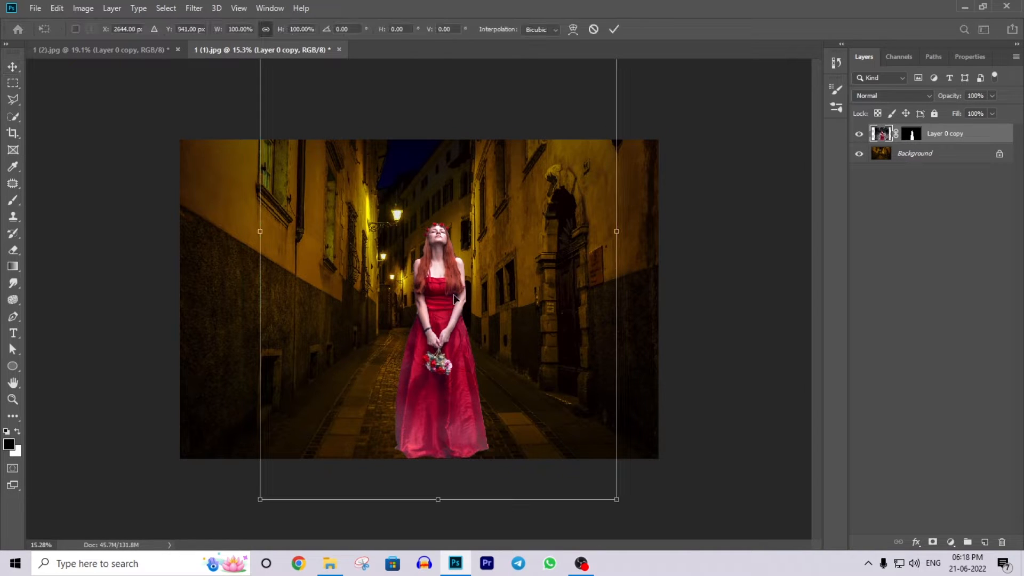
pyautogui.moveTo(617, 229); pyautogui.dragTo(567, 229)
pyautogui.moveTo(534, 227); pyautogui.dragTo(478, 229)
pyautogui.press('Return')
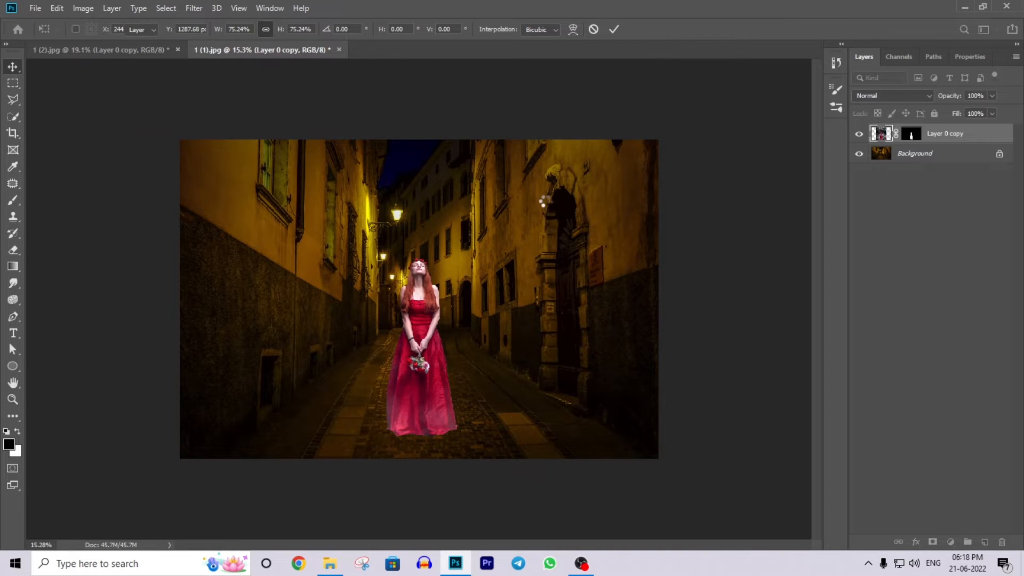
# Apply the layer mask on the woman's layer permanently
pyautogui.scroll(5, 457, 322)
pyautogui.scroll(-4, 457, 322)
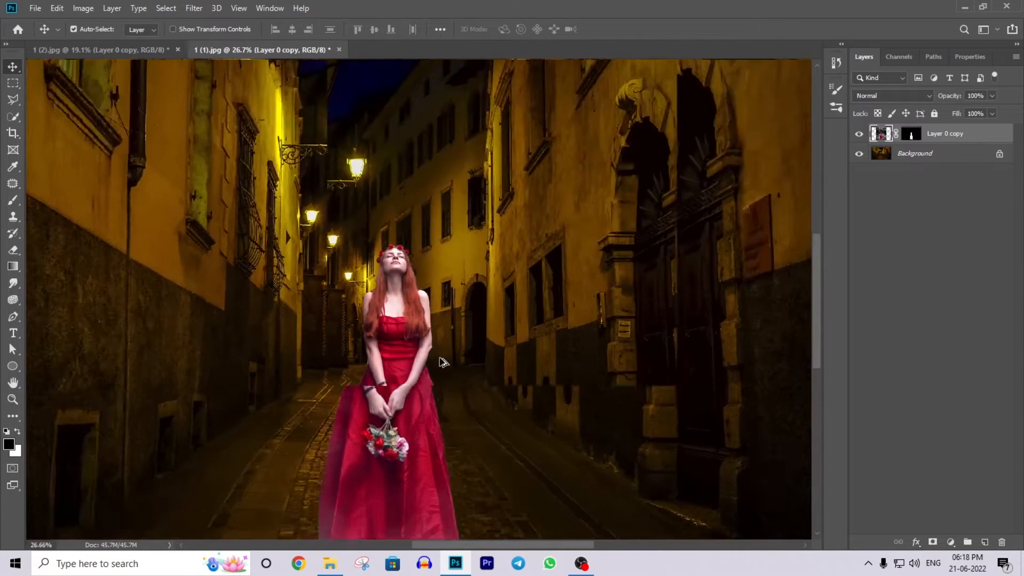
pyautogui.scroll(-1, 603, 411)
pyautogui.scroll(3, 615, 279)
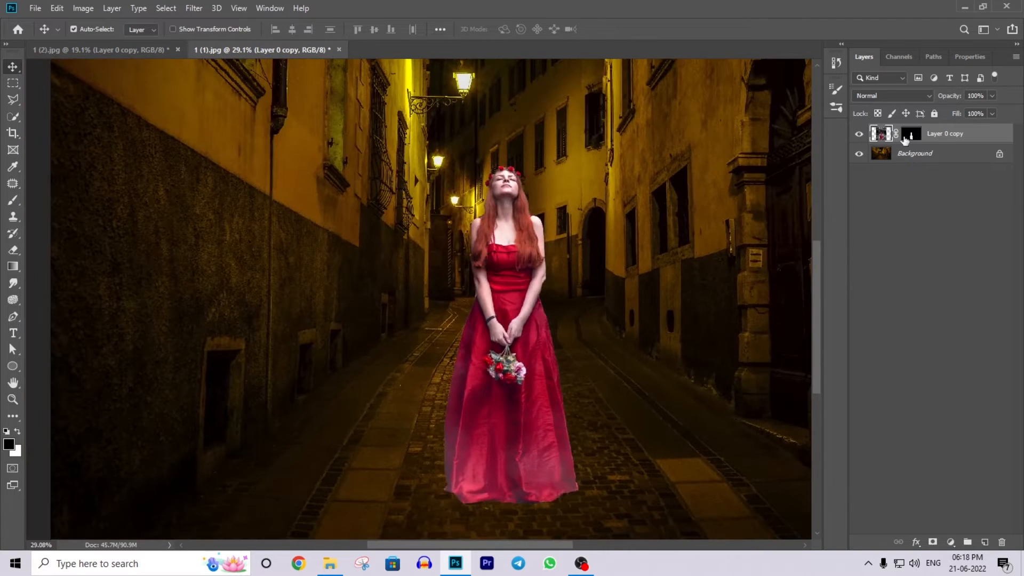
pyautogui.rightClick(905, 140)
pyautogui.click(926, 169)
pyautogui.scroll(-2, 553, 263)
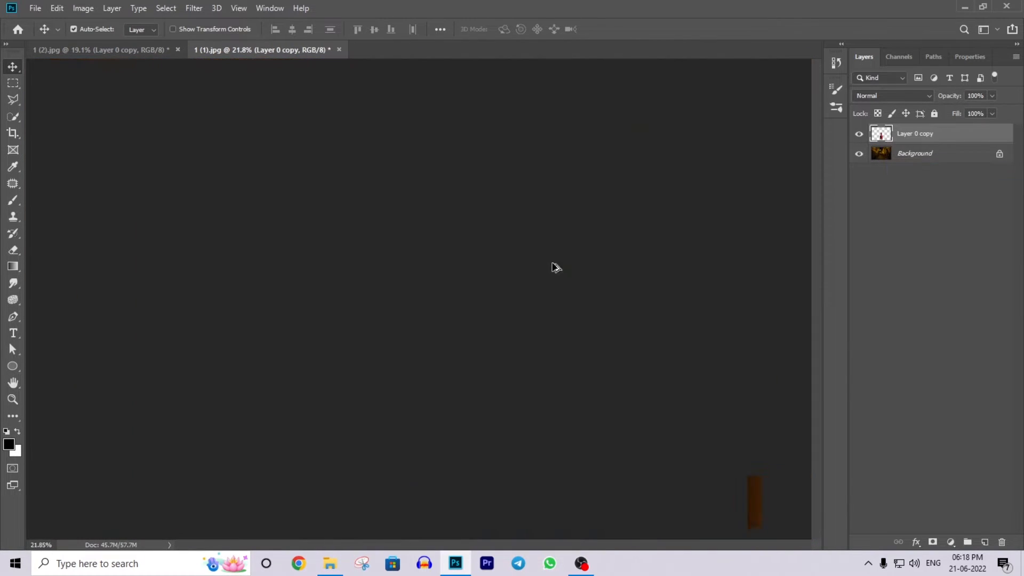
pyautogui.scroll(-1, 555, 266)
pyautogui.moveTo(417, 311); pyautogui.dragTo(414, 356)
pyautogui.scroll(-2, 422, 354)
pyautogui.scroll(1, 428, 355)
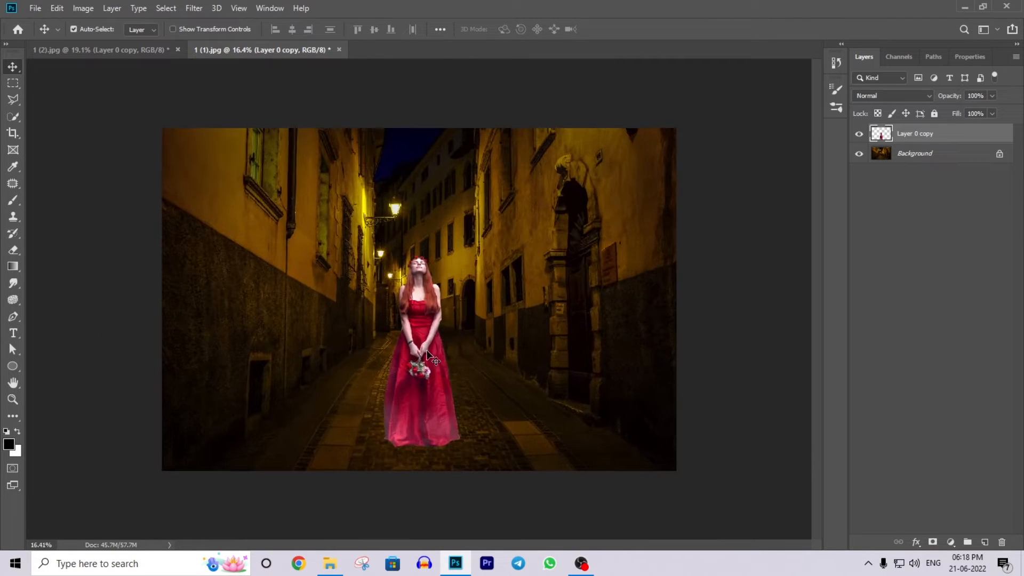
# Add a grey 5b5b5b Solid Color fill layer above the woman and set its blending mode to Color
pyautogui.scroll(3, 350, 304)
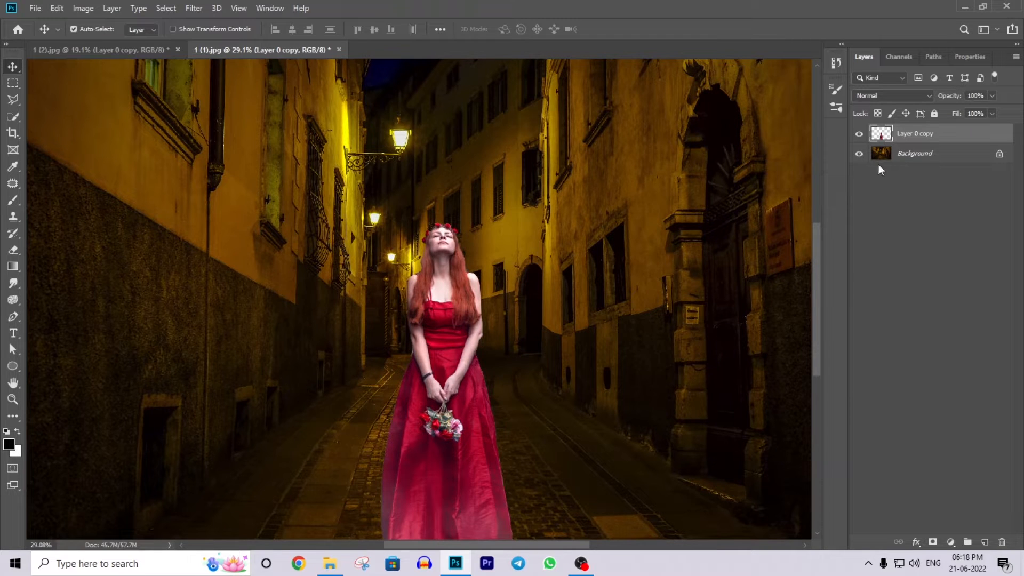
pyautogui.click(948, 542)
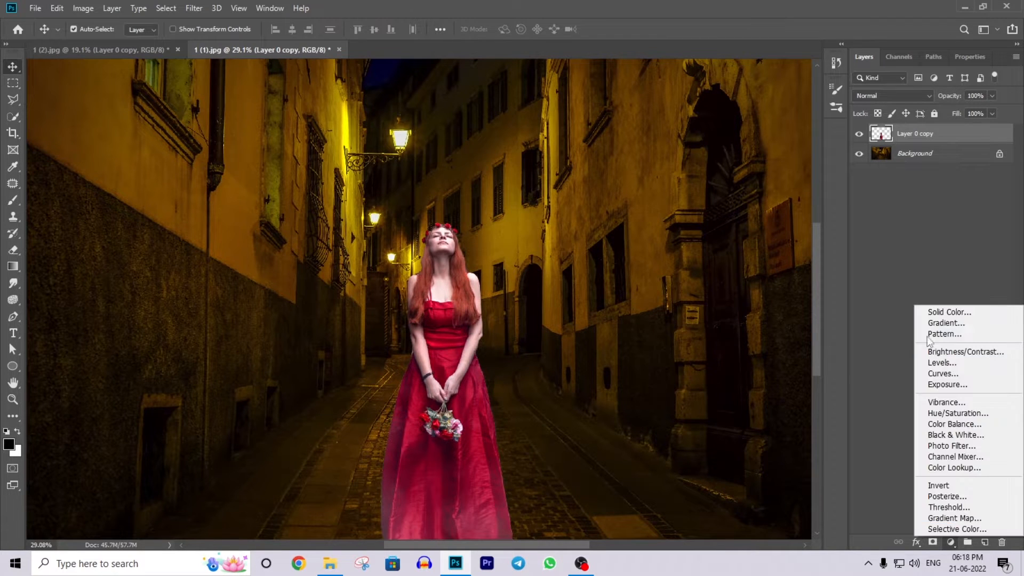
pyautogui.click(938, 312)
pyautogui.moveTo(718, 229)
pyautogui.mouseDown()
pyautogui.moveTo(445, 179)
pyautogui.moveTo(442, 227)
pyautogui.moveTo(426, 219)
pyautogui.mouseUp()
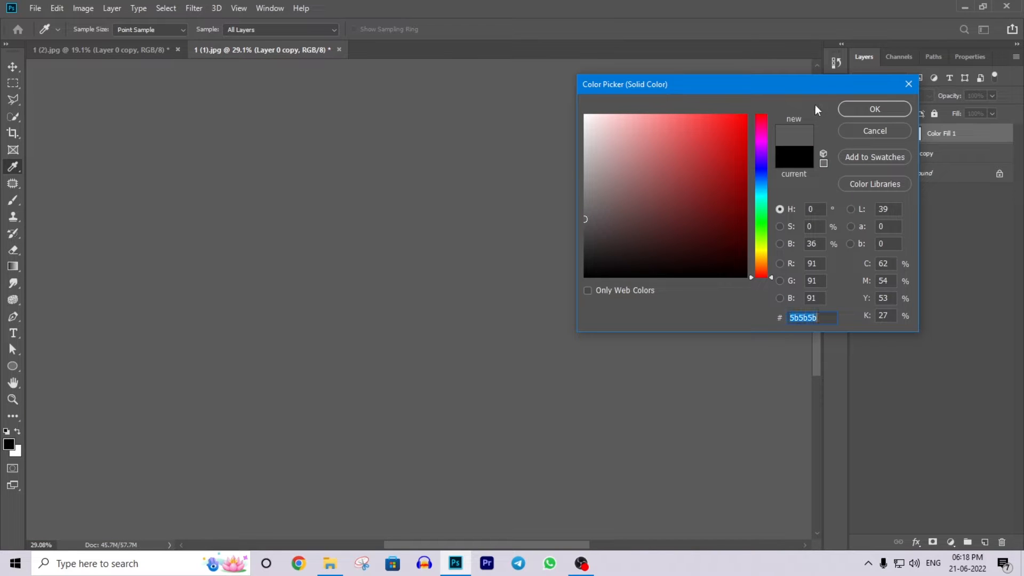
pyautogui.click(851, 111)
pyautogui.click(916, 94)
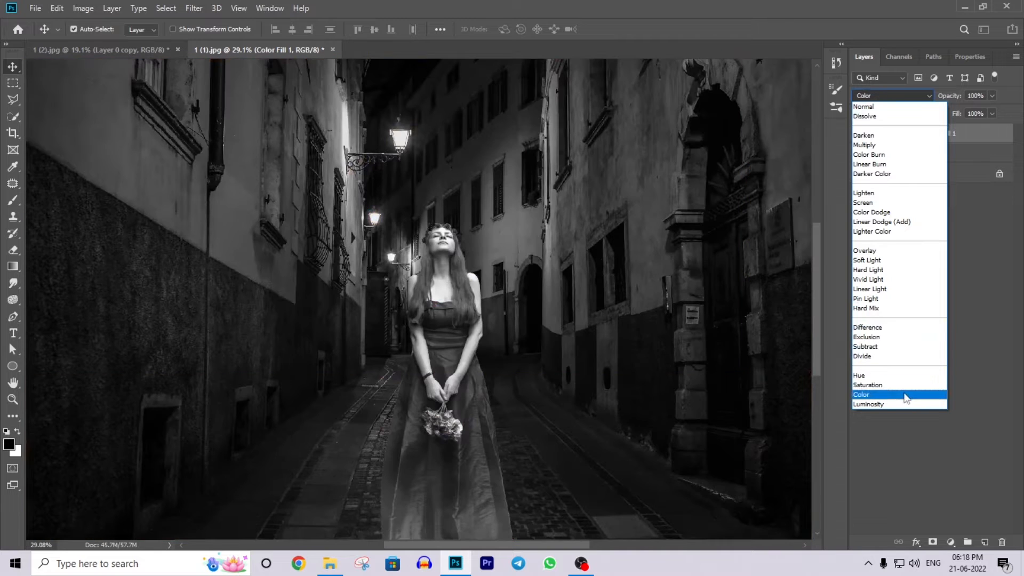
pyautogui.click(905, 396)
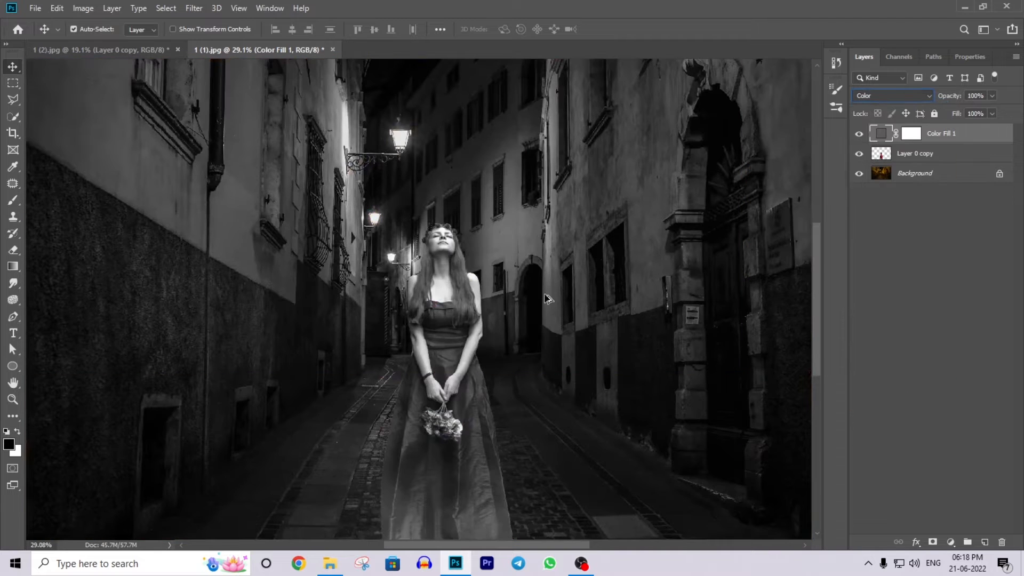
pyautogui.hotkey('ctrl', '0')
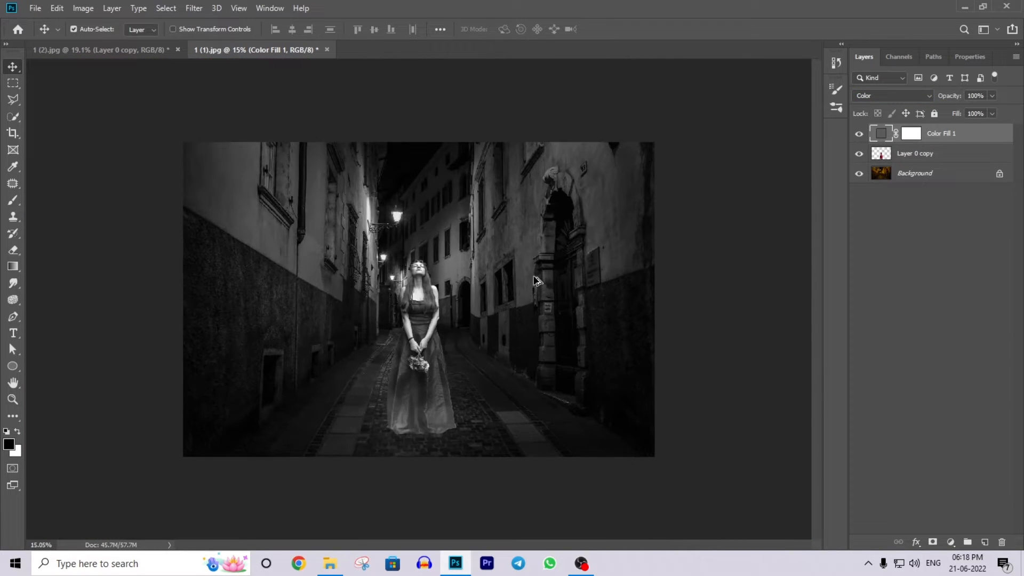
# Add a Curves adjustment above the woman's layer, lower its midtones to input 135, output 104, and clip it to her layer
pyautogui.hotkey('alt', '[')
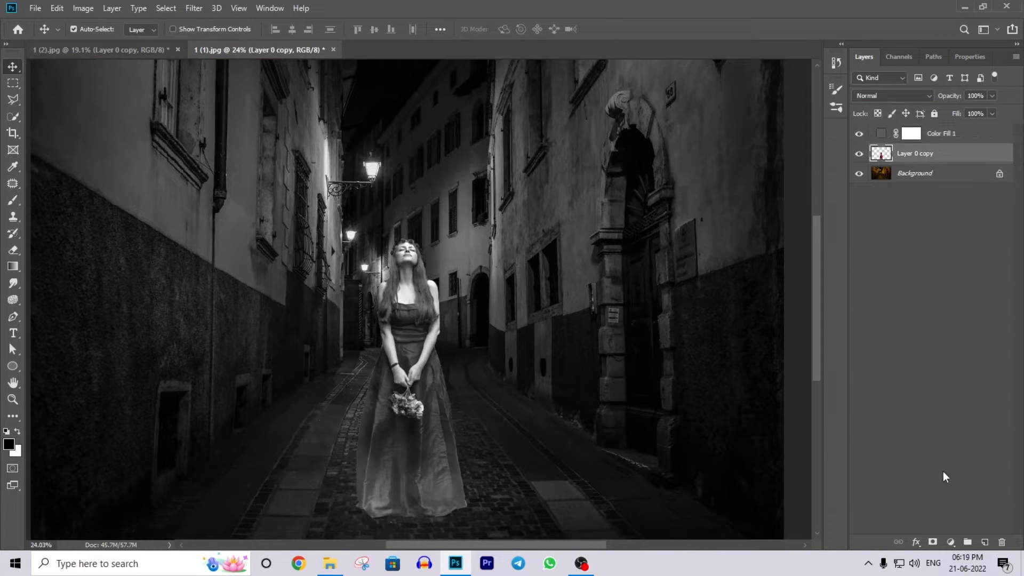
pyautogui.click(950, 542)
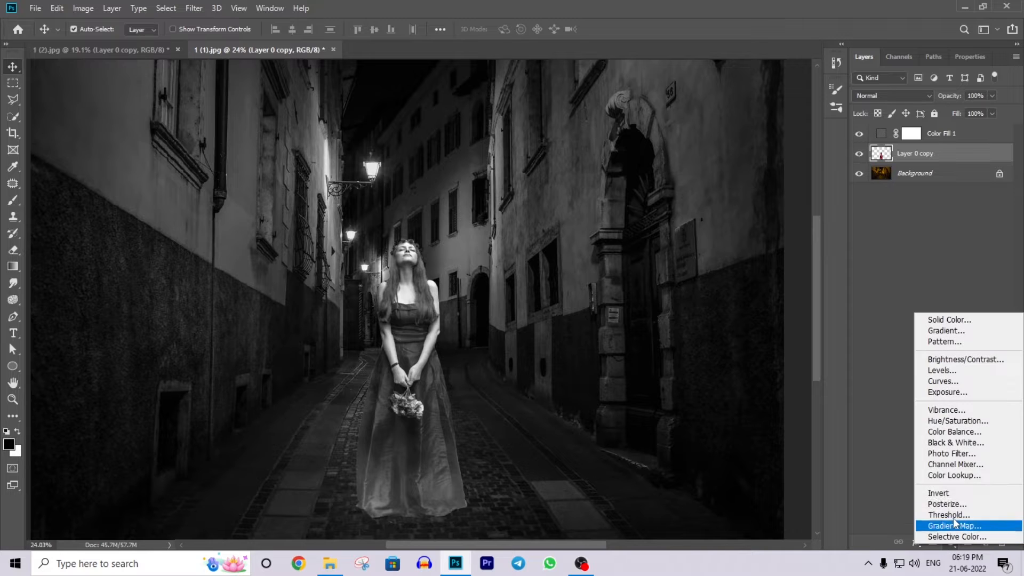
pyautogui.click(944, 381)
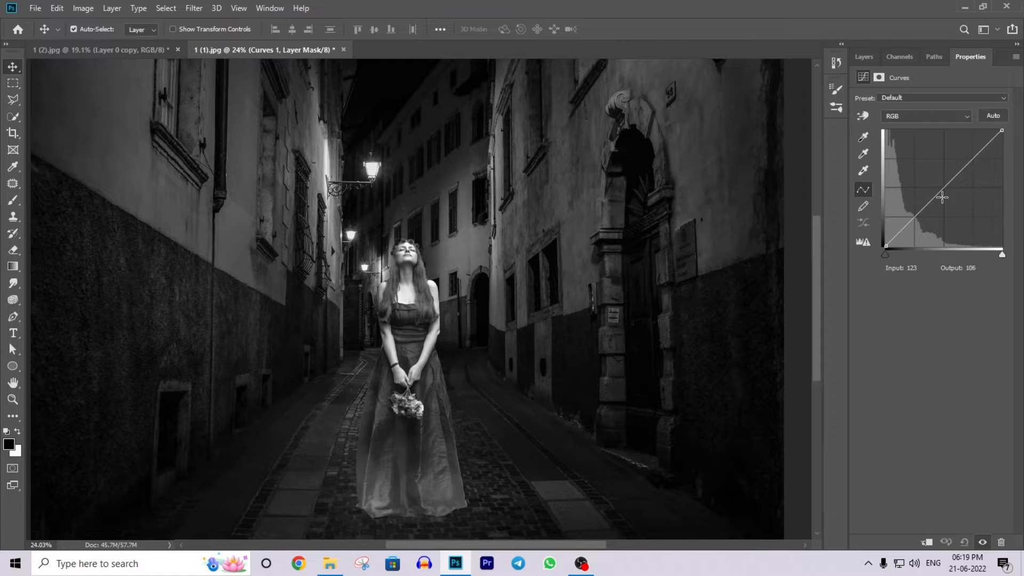
pyautogui.moveTo(942, 197)
pyautogui.mouseDown()
pyautogui.moveTo(949, 210)
pyautogui.moveTo(947, 199)
pyautogui.mouseUp()
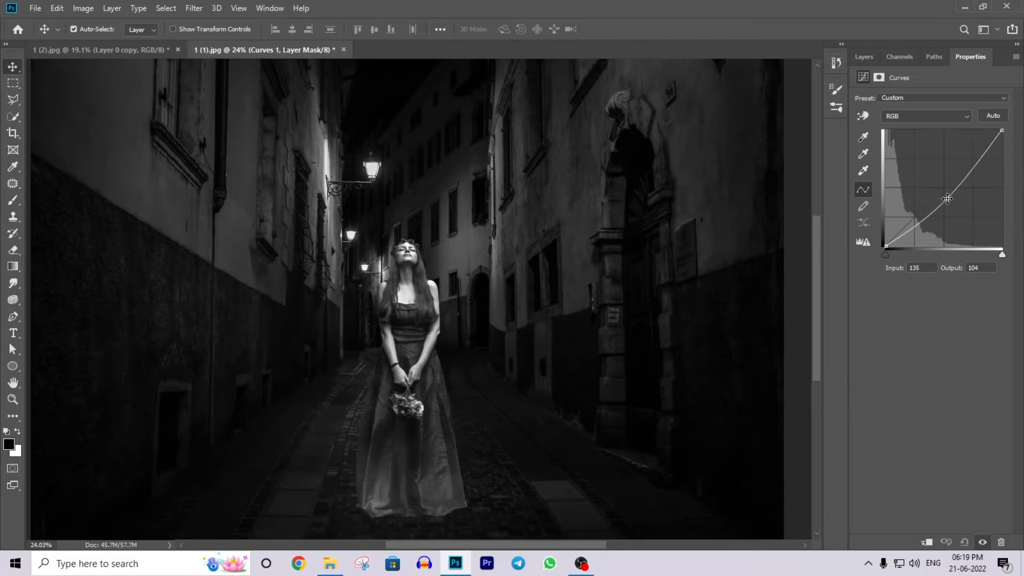
pyautogui.click(926, 542)
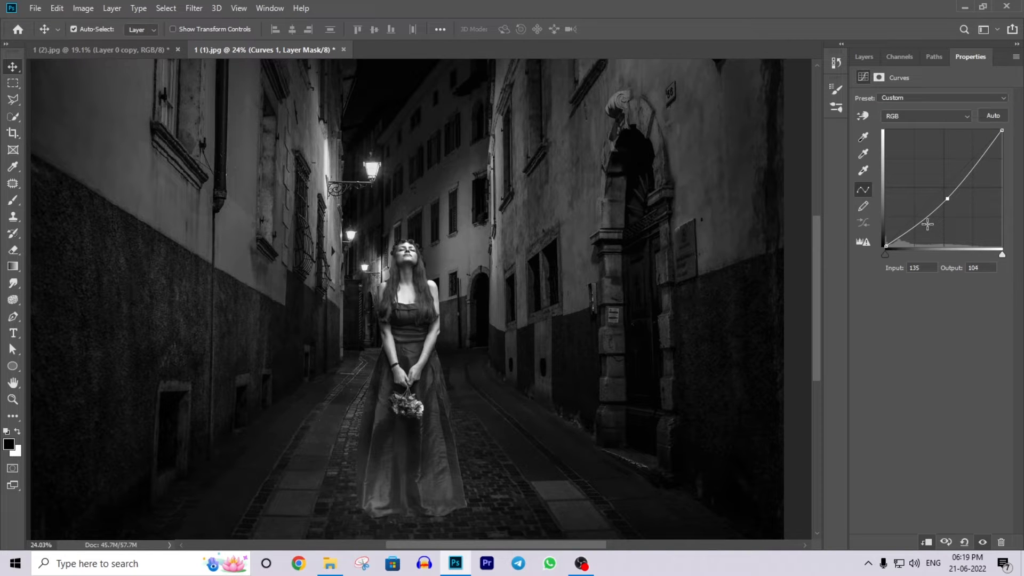
# Try darkening the woman further with extra shadow and highlight points on the curve, undoing recent changes
pyautogui.moveTo(928, 224)
pyautogui.mouseDown()
pyautogui.moveTo(939, 197)
pyautogui.moveTo(924, 174)
pyautogui.moveTo(928, 230)
pyautogui.mouseUp()
pyautogui.moveTo(970, 165); pyautogui.dragTo(981, 169)
pyautogui.moveTo(948, 198)
pyautogui.mouseDown()
pyautogui.moveTo(922, 224)
pyautogui.moveTo(966, 207)
pyautogui.moveTo(952, 202)
pyautogui.mouseUp()
pyautogui.hotkey('ctrl', 'z')
pyautogui.hotkey('ctrl', 'z')
pyautogui.hotkey('ctrl', 'z')
pyautogui.hotkey('ctrl', 'z')
pyautogui.hotkey('ctrl', 'z')
pyautogui.hotkey('ctrl', 'z')
pyautogui.click(967, 175)
pyautogui.hotkey('ctrl', 'z')
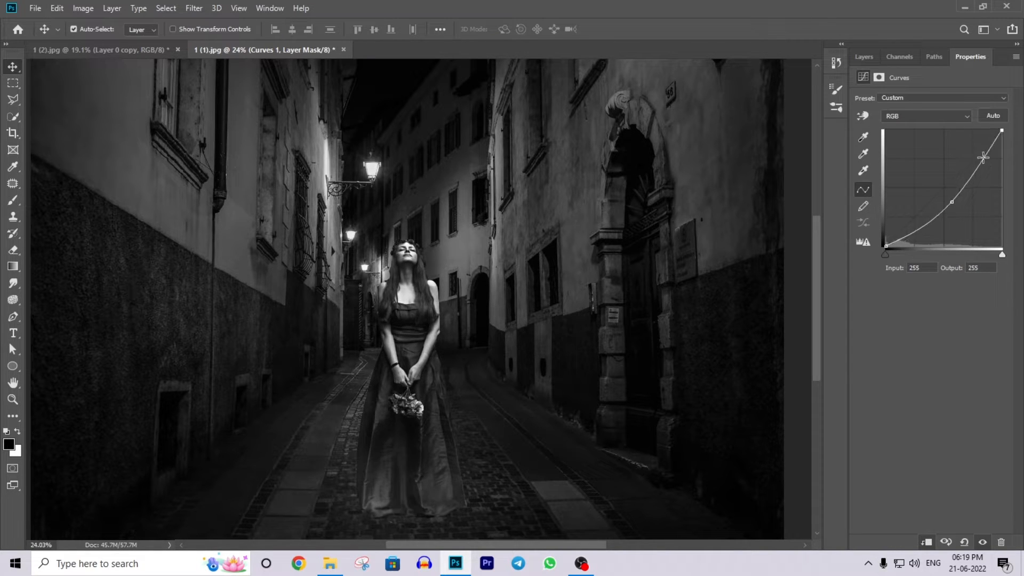
# Try pulling down the curve's highlights and reshaping its shadows and midtones, and undo the edits
pyautogui.moveTo(983, 159); pyautogui.dragTo(989, 164)
pyautogui.moveTo(951, 202); pyautogui.dragTo(921, 223)
pyautogui.moveTo(990, 163); pyautogui.dragTo(991, 184)
pyautogui.moveTo(920, 227); pyautogui.dragTo(974, 194)
pyautogui.click(958, 209)
pyautogui.hotkey('ctrl', 'z')
pyautogui.hotkey('ctrl', 'z')
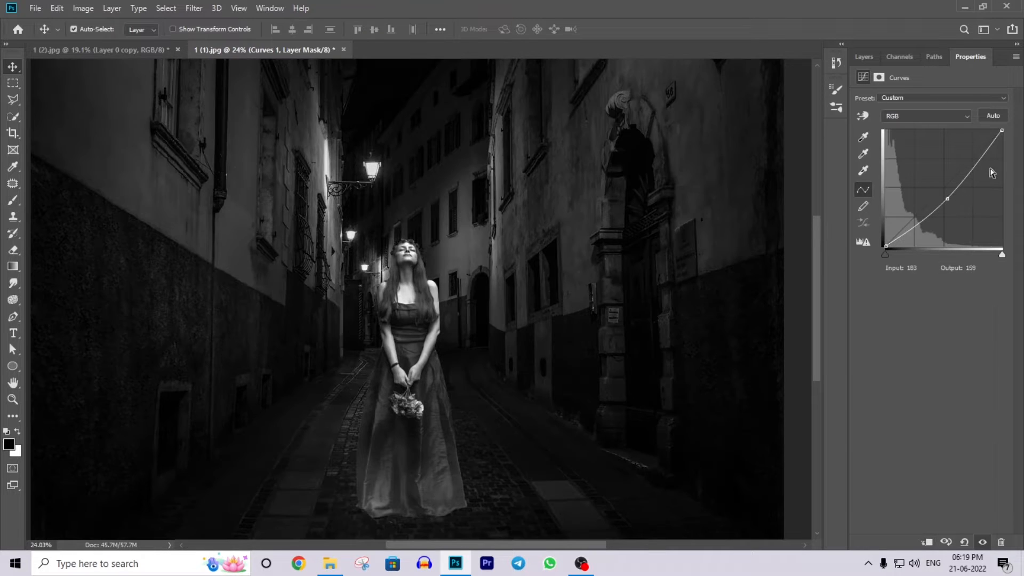
# Try lowering the curve's highlights with the adjustment clipped to the woman's layer, and reset the curve to default
pyautogui.moveTo(992, 144); pyautogui.dragTo(991, 162)
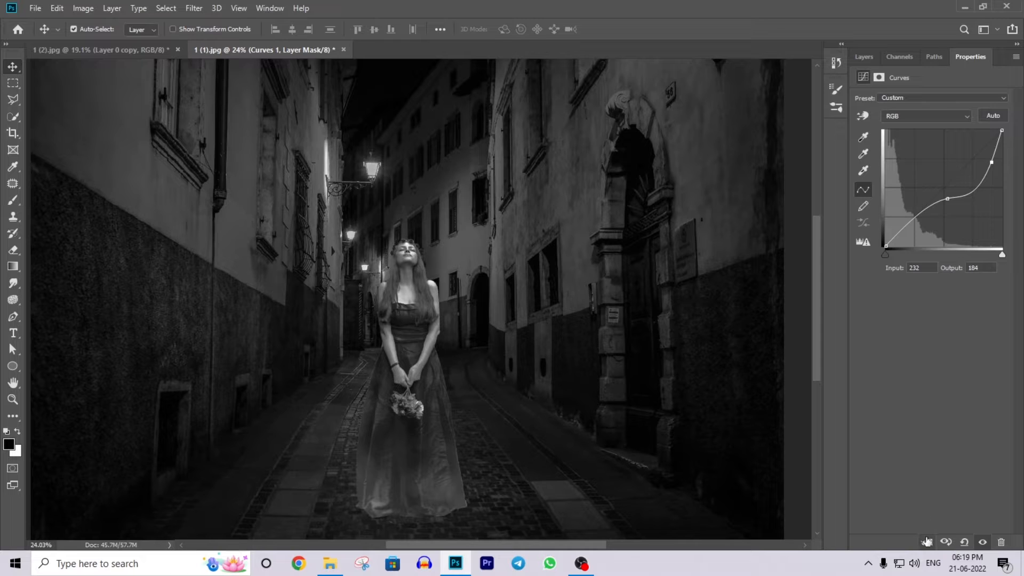
pyautogui.moveTo(944, 205); pyautogui.dragTo(961, 193)
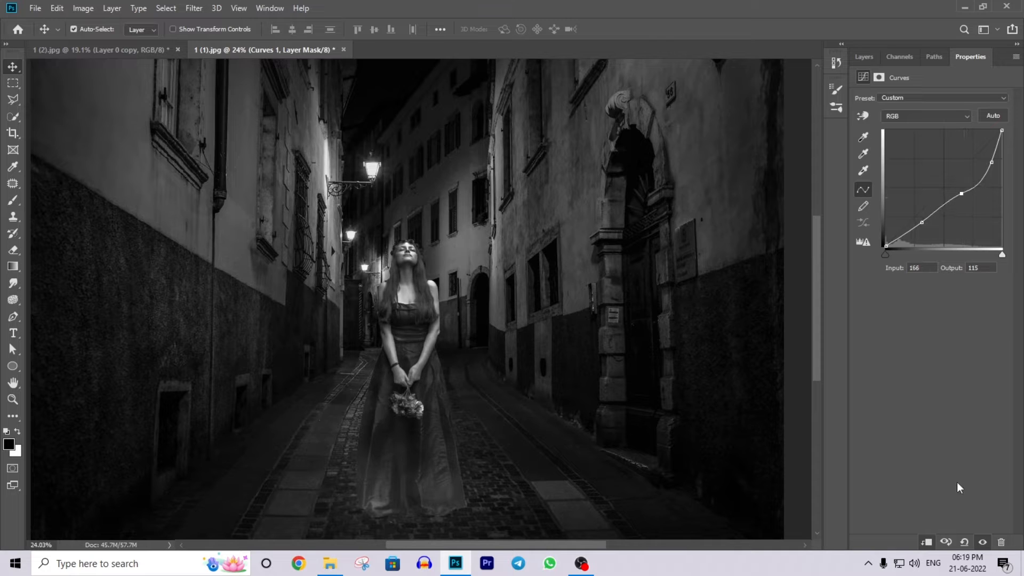
pyautogui.click(964, 542)
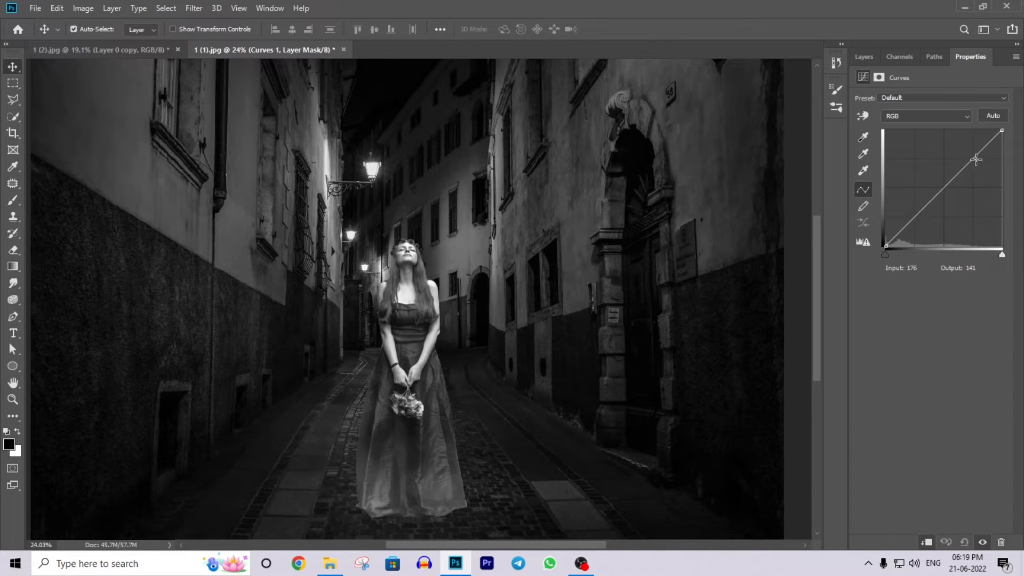
# Darken the woman's curve by lowering the white point and midtones, adding a shadow point at input 78, output 34, and moving black to input 40
pyautogui.moveTo(1001, 134); pyautogui.dragTo(987, 160)
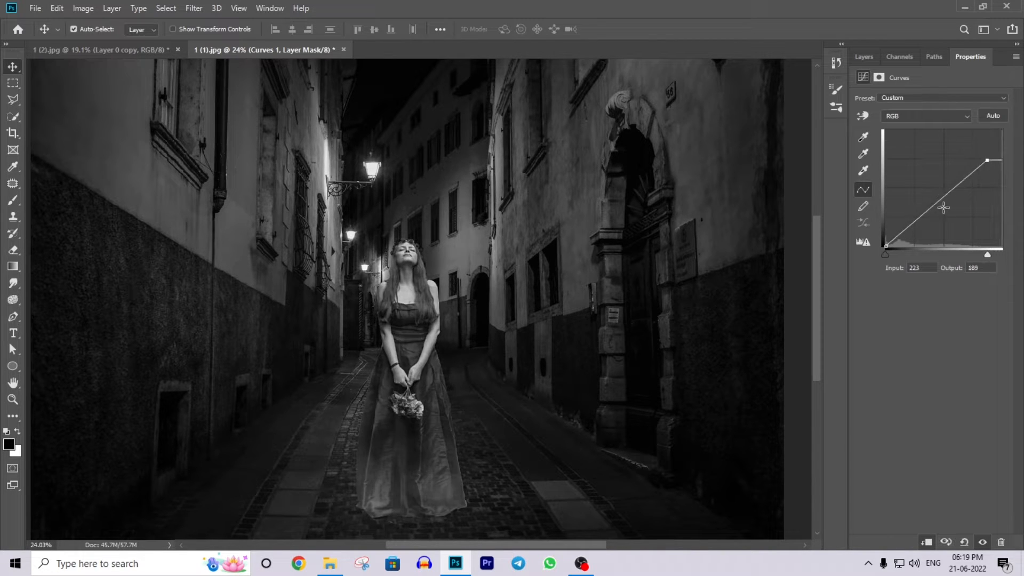
pyautogui.moveTo(939, 207); pyautogui.dragTo(943, 217)
pyautogui.scroll(8, 534, 259)
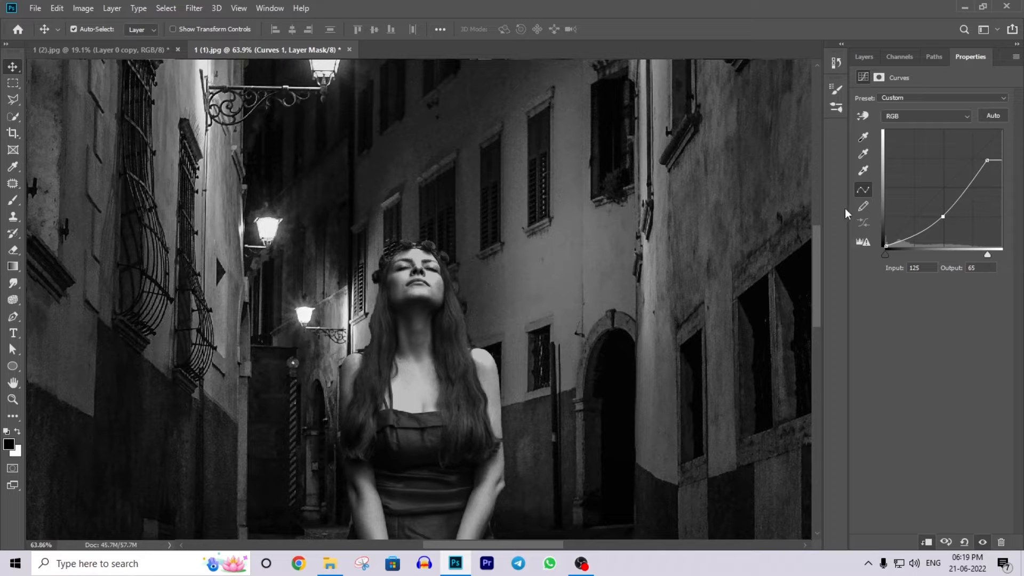
pyautogui.moveTo(928, 230)
pyautogui.mouseDown()
pyautogui.moveTo(918, 219)
pyautogui.moveTo(944, 209)
pyautogui.moveTo(924, 233)
pyautogui.mouseUp()
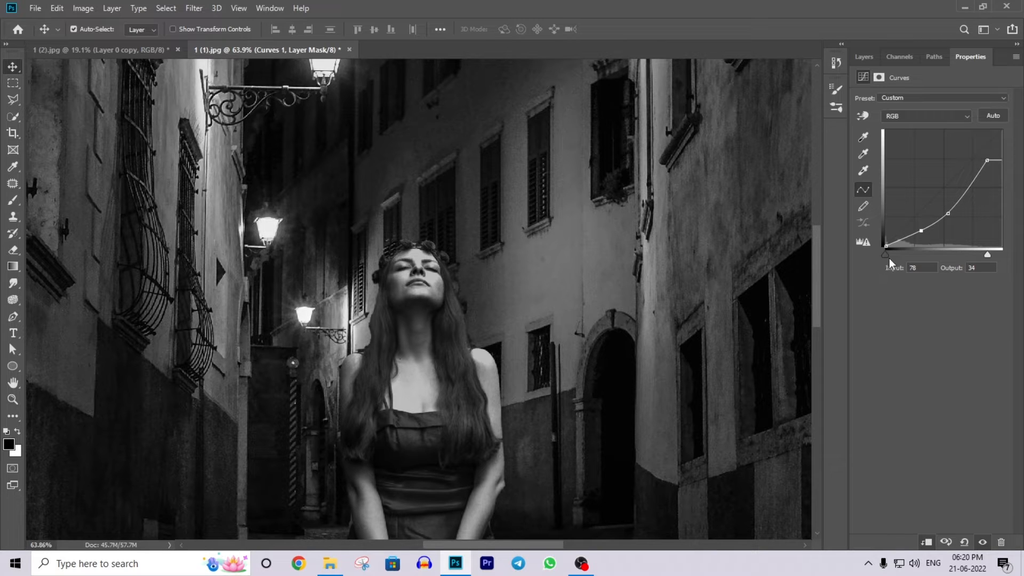
pyautogui.moveTo(897, 257); pyautogui.dragTo(904, 258)
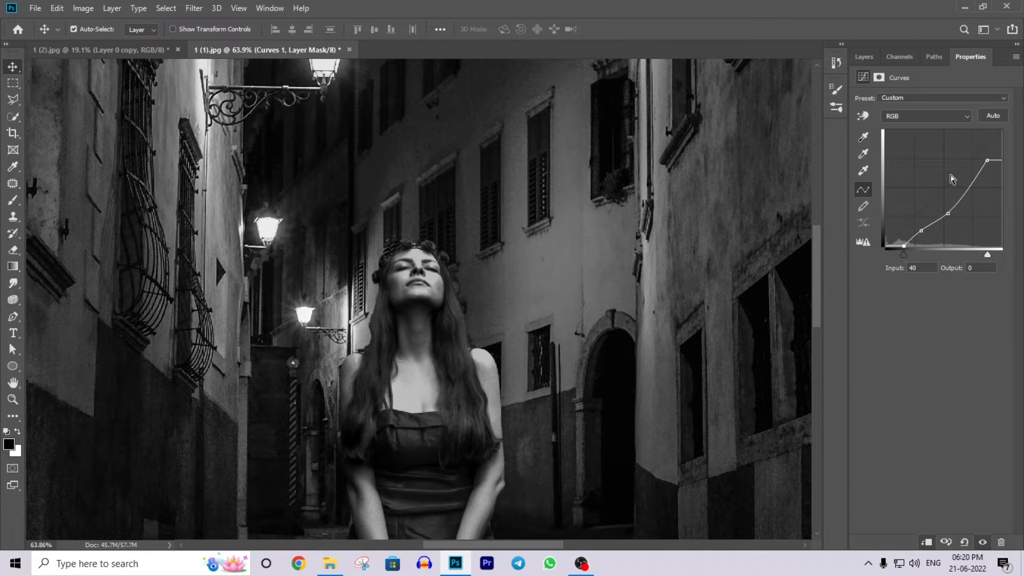
pyautogui.moveTo(988, 159); pyautogui.dragTo(990, 173)
pyautogui.moveTo(990, 255)
pyautogui.mouseDown()
pyautogui.moveTo(975, 255)
pyautogui.moveTo(992, 255)
pyautogui.mouseUp()
# Compare the image with the Curves adjustment hidden and shown, and delete the grey Color Fill 1 layer
pyautogui.click(864, 57)
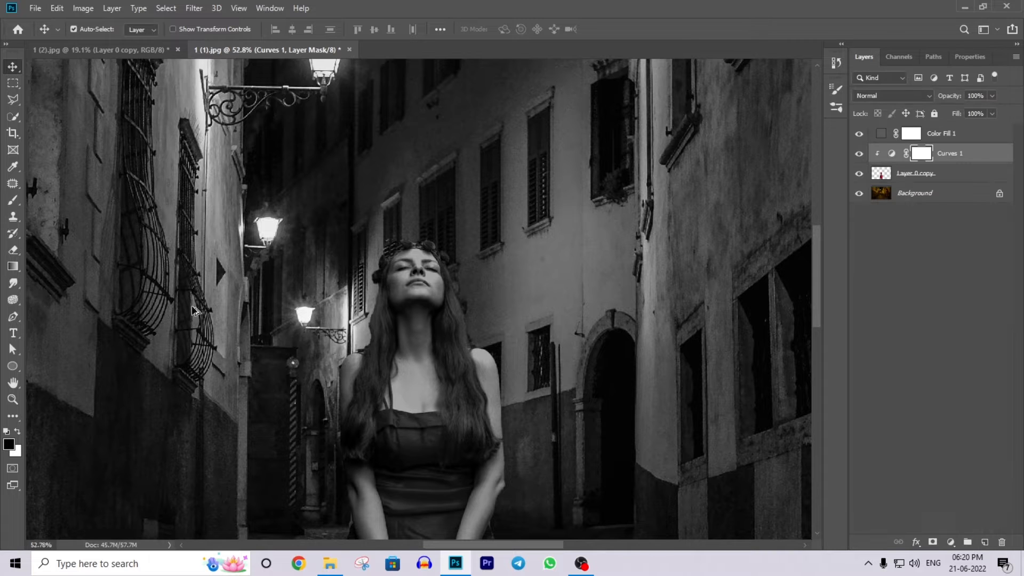
pyautogui.hotkey('ctrl', '0')
pyautogui.click(859, 153)
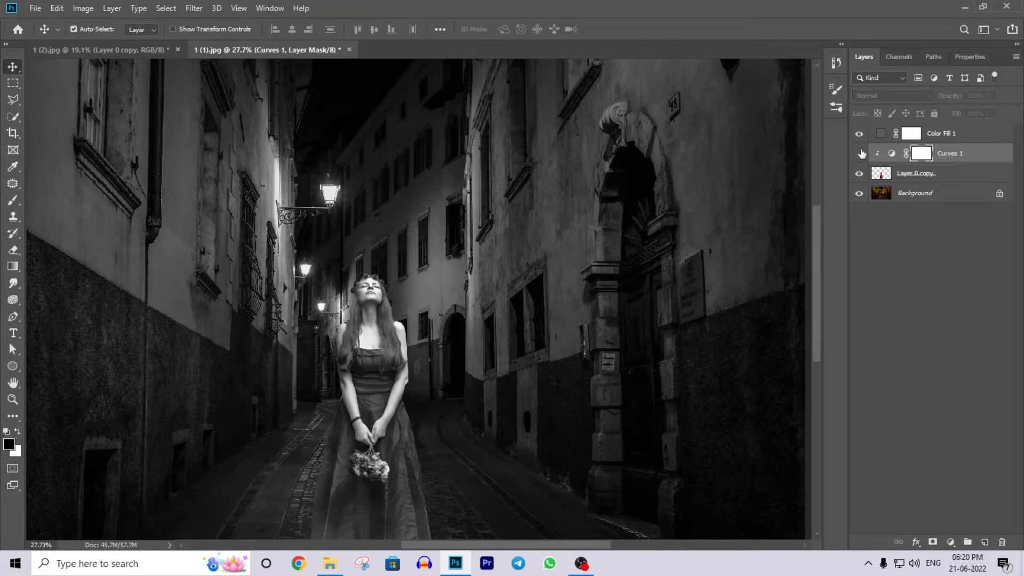
pyautogui.click(859, 153)
pyautogui.scroll(-5, 407, 155)
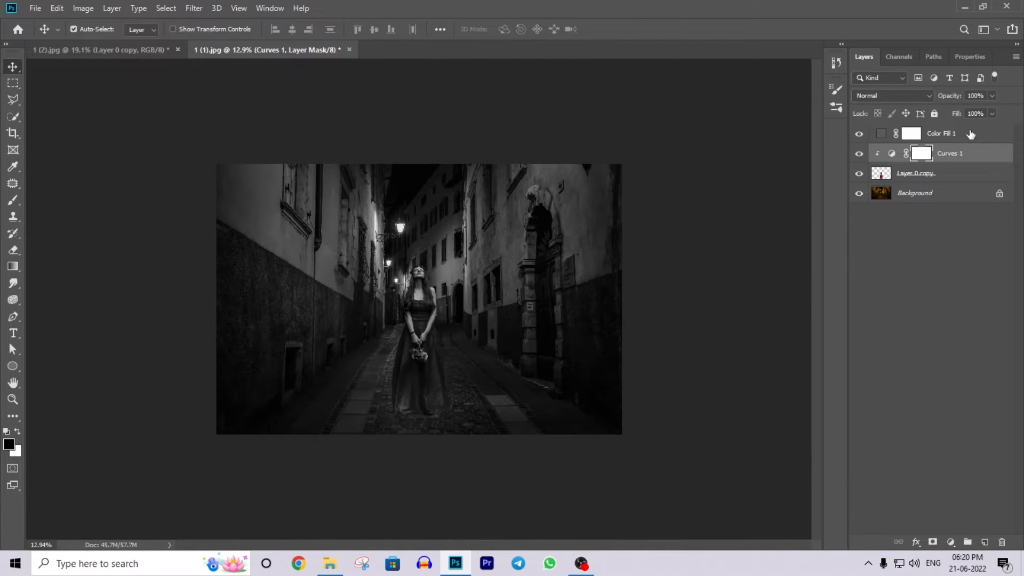
pyautogui.click(970, 134)
pyautogui.press('Delete')
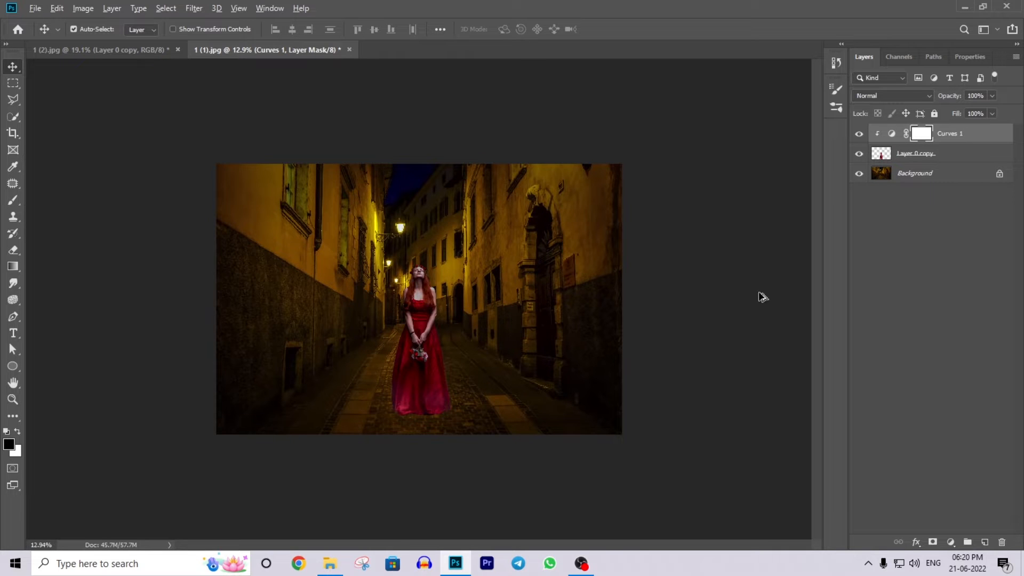
# Select the woman's layer and examine how her brightness blends with the street background
pyautogui.scroll(4, 421, 301)
pyautogui.click(376, 306)
pyautogui.scroll(-2, 489, 319)
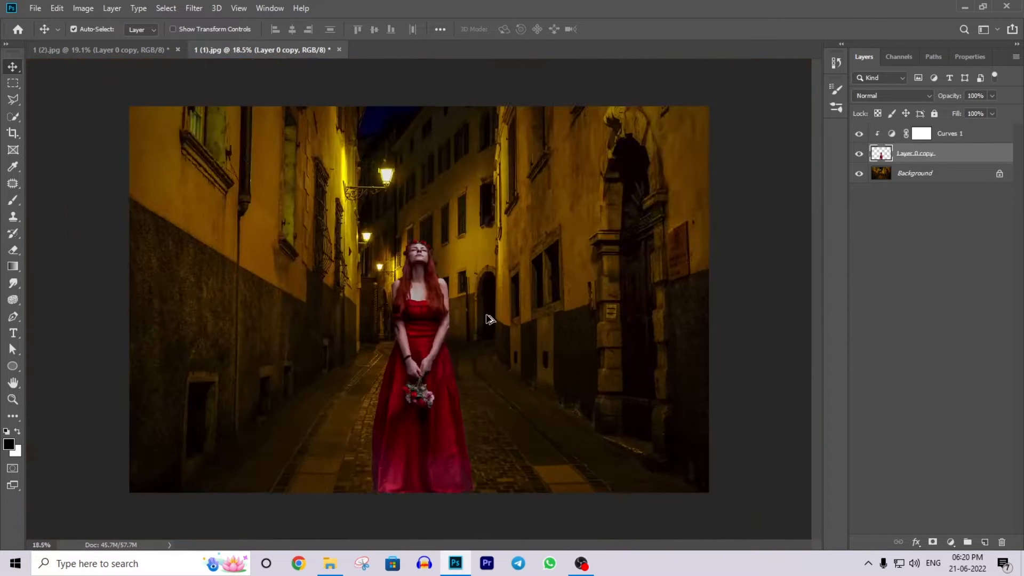
pyautogui.scroll(-1, 489, 319)
pyautogui.scroll(3, 489, 318)
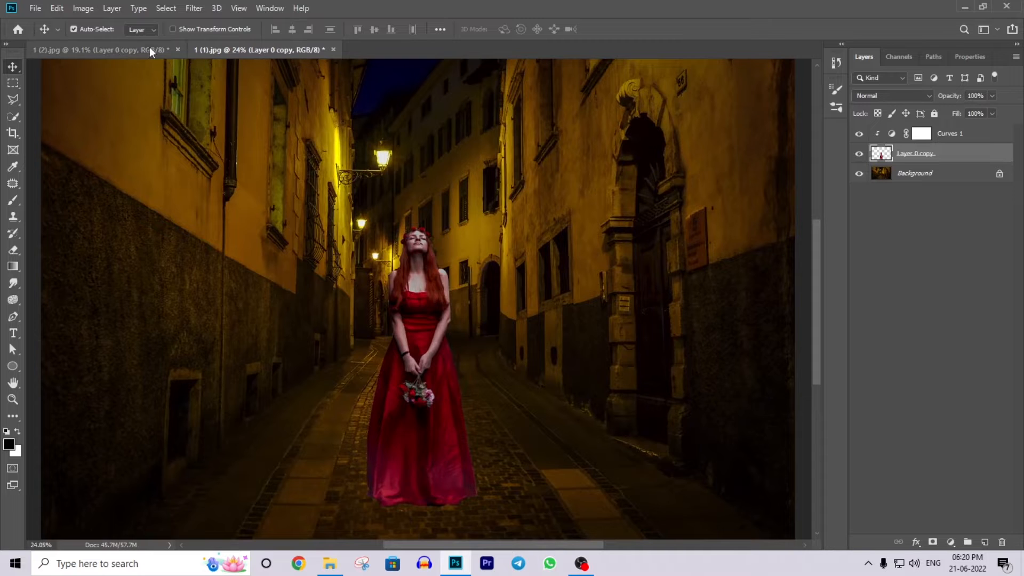
# In 1 (2).jpg, move the cut-out woman up and right of the original figure and deselect the layer
pyautogui.click(149, 51)
pyautogui.scroll(-2, 464, 388)
pyautogui.moveTo(442, 442); pyautogui.dragTo(497, 286)
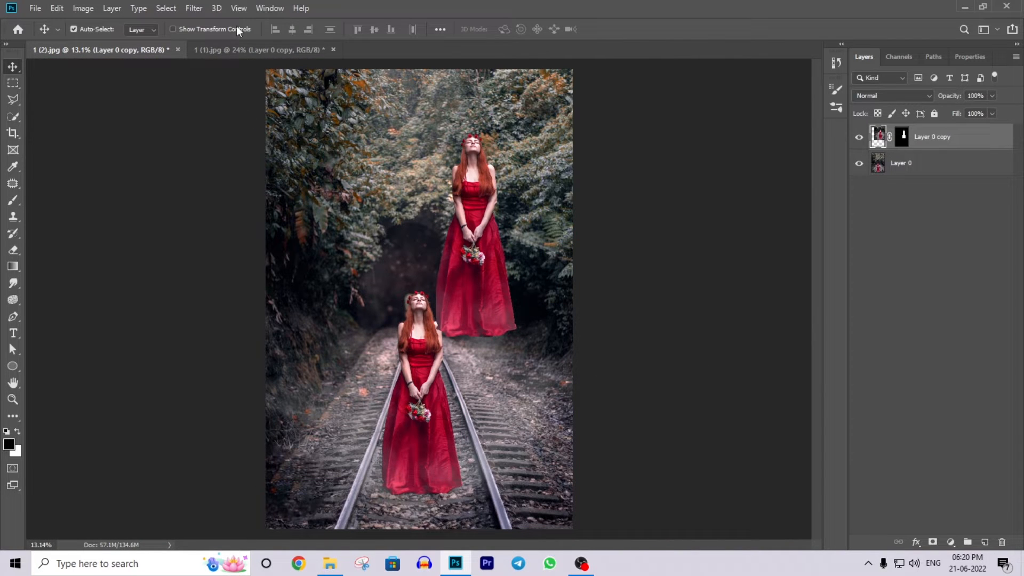
pyautogui.click(221, 68)
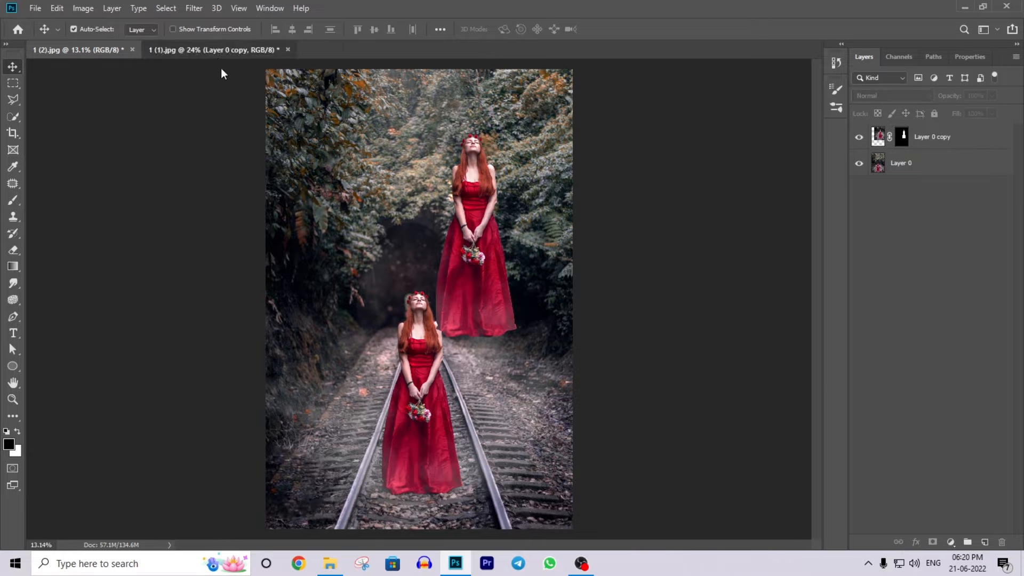
# In 1 (1).jpg, add a second Curves adjustment clipped to the woman above Curves 1, darkening it with a point at input 159, output 49
pyautogui.click(217, 50)
pyautogui.scroll(4, 501, 331)
pyautogui.moveTo(501, 331); pyautogui.dragTo(486, 151)
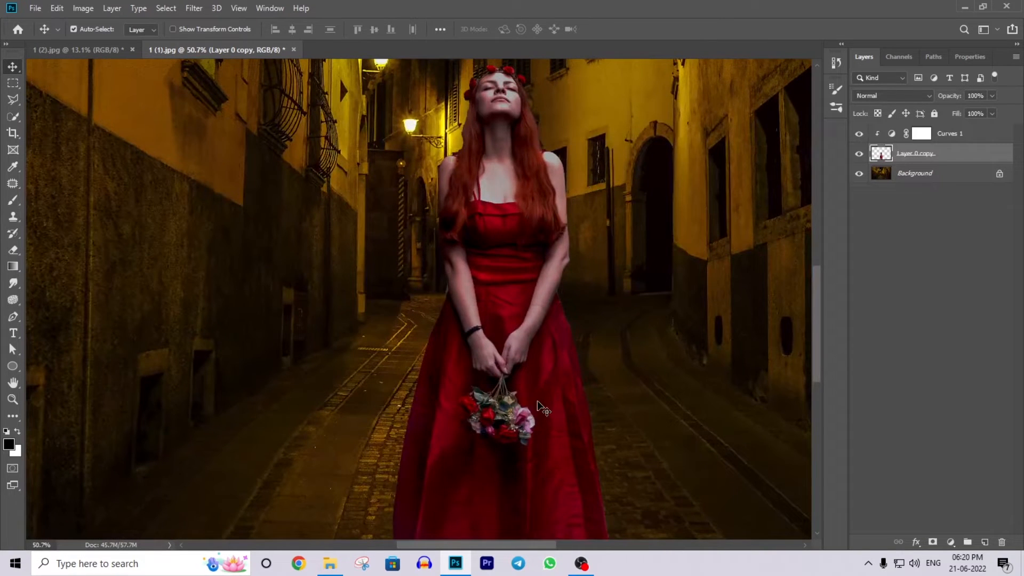
pyautogui.moveTo(564, 320); pyautogui.dragTo(551, 171)
pyautogui.click(951, 138)
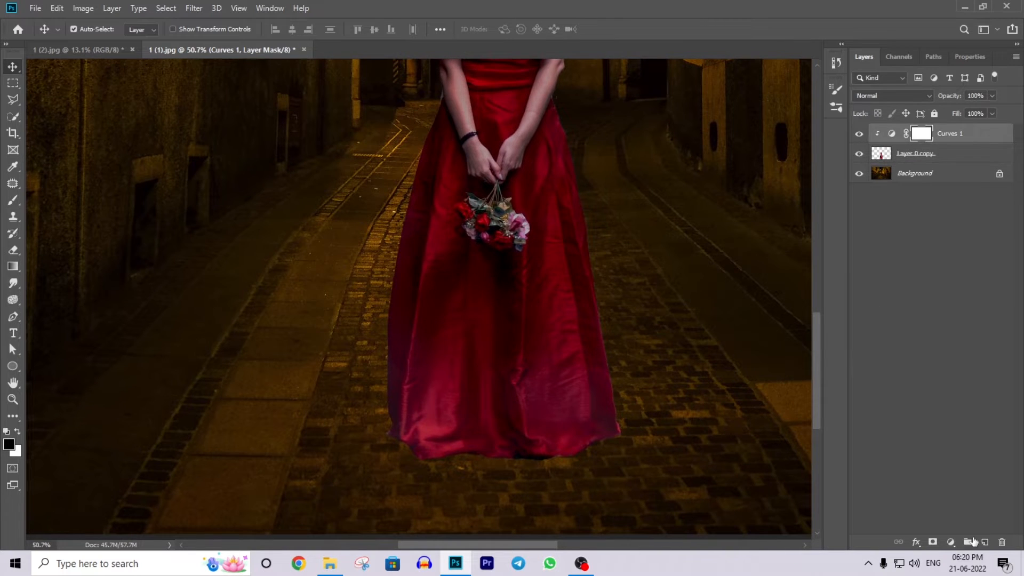
pyautogui.click(951, 542)
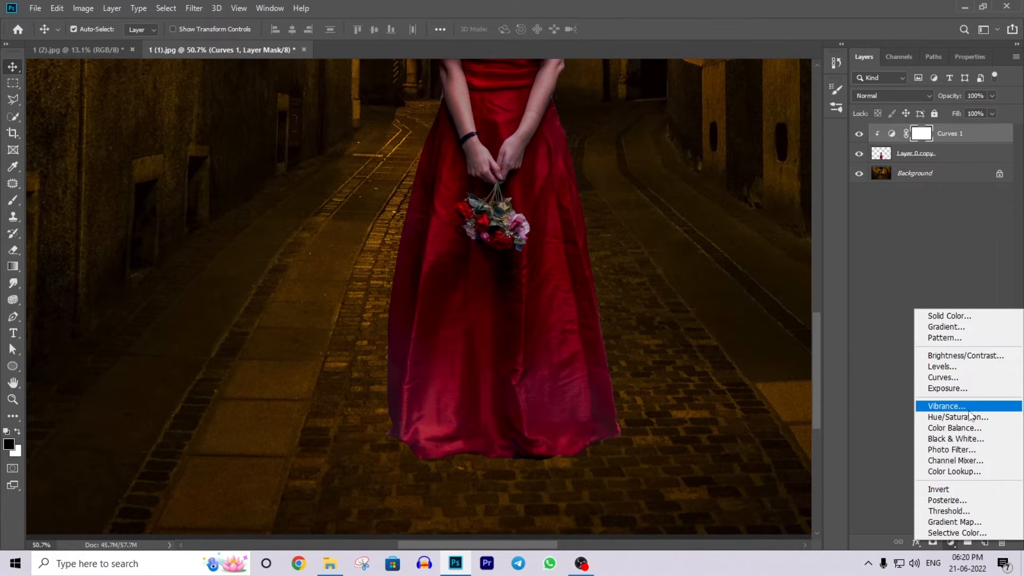
pyautogui.click(943, 377)
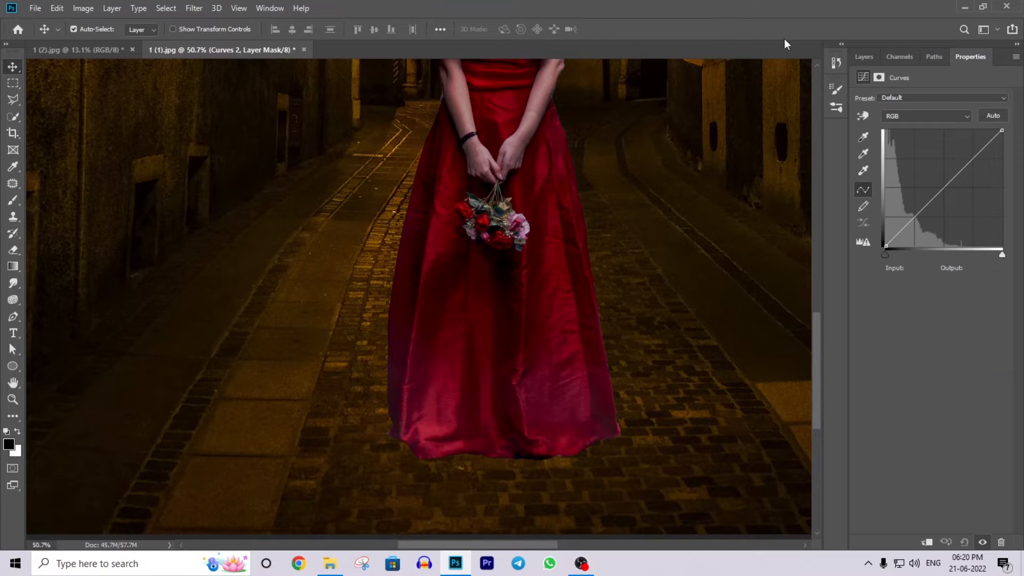
pyautogui.moveTo(945, 169); pyautogui.dragTo(959, 224)
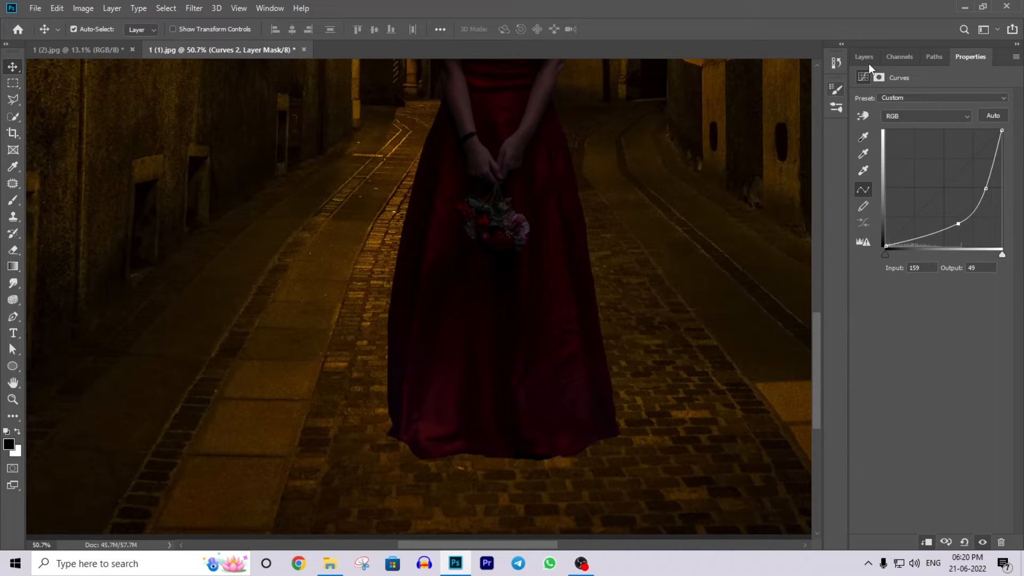
pyautogui.click(864, 57)
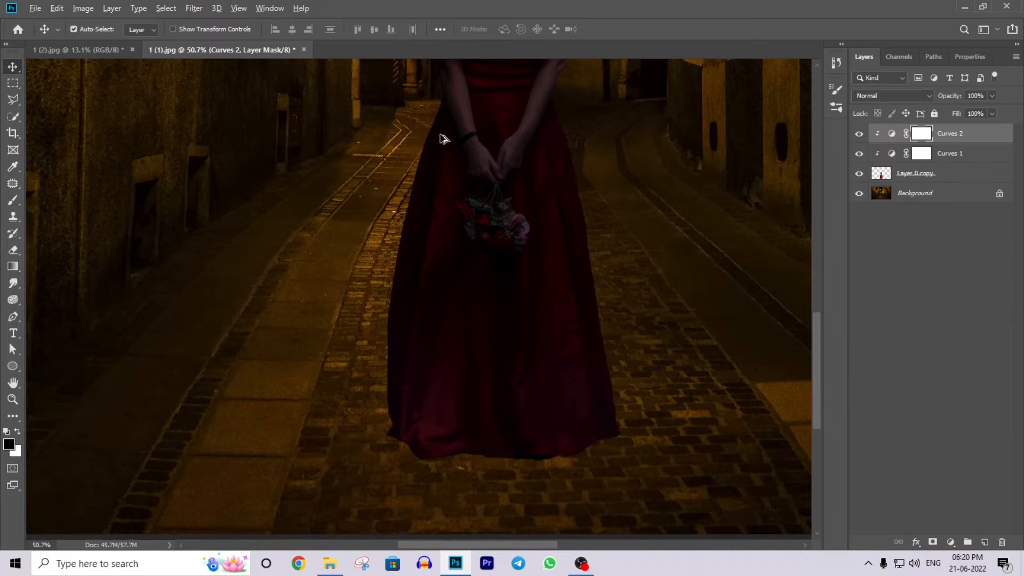
# Invert the Curves 2 layer mask to black so the stronger darkening is hidden across the whole woman
pyautogui.scroll(-3, 502, 118)
pyautogui.scroll(-2, 713, 139)
pyautogui.click(935, 136)
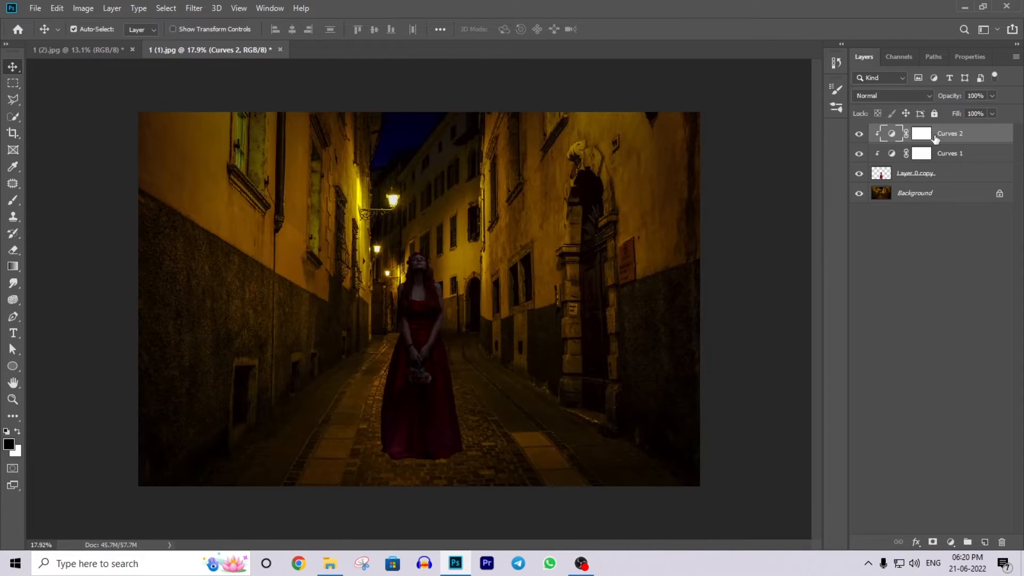
pyautogui.click(927, 134)
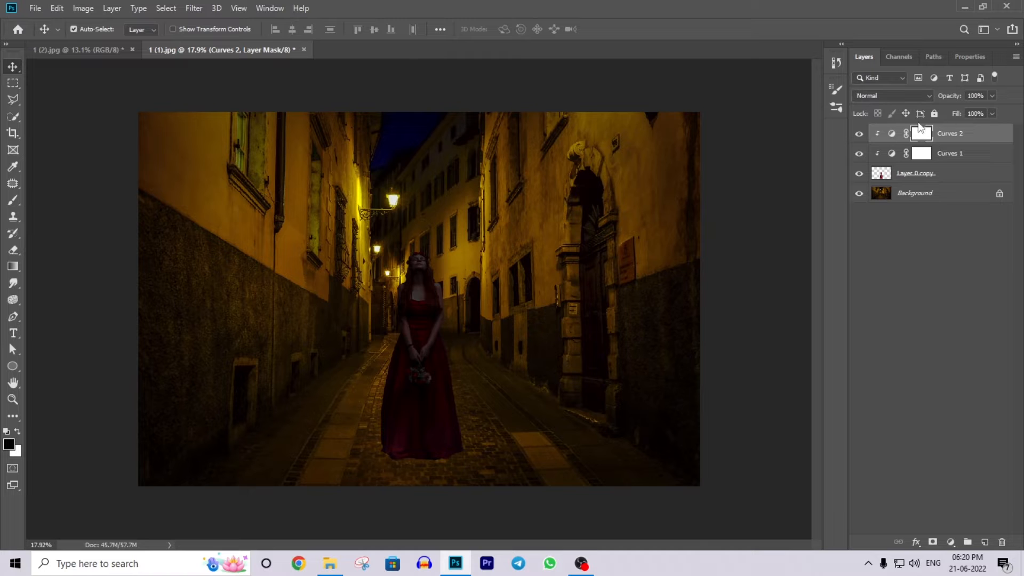
pyautogui.hotkey('ctrl', 'i')
# Set up the Gradient tool with the Foreground to Transparent preset for the Curves 2 mask
pyautogui.scroll(4, 485, 343)
pyautogui.scroll(4, 446, 304)
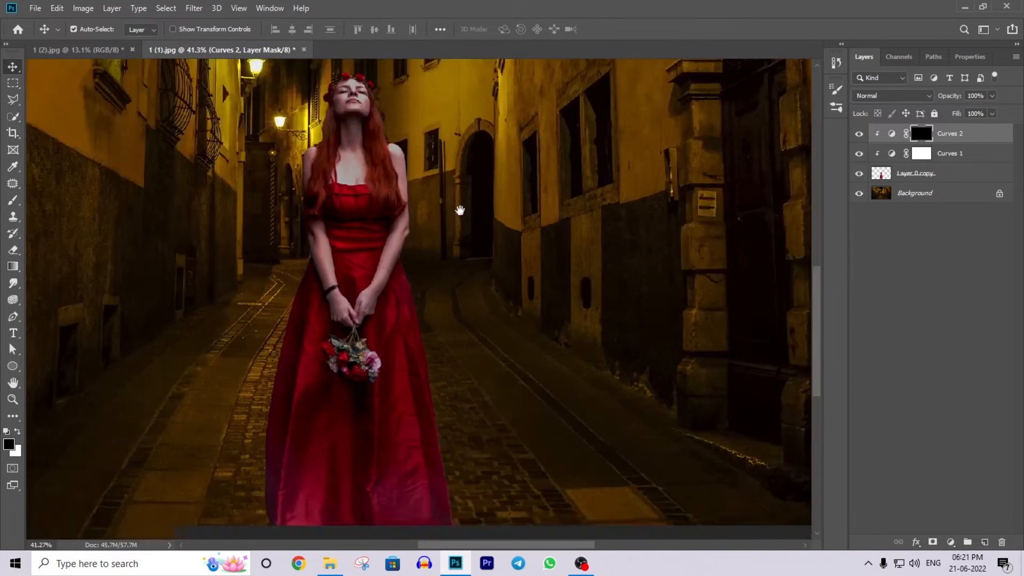
pyautogui.press('b')
pyautogui.scroll(-5, 562, 146)
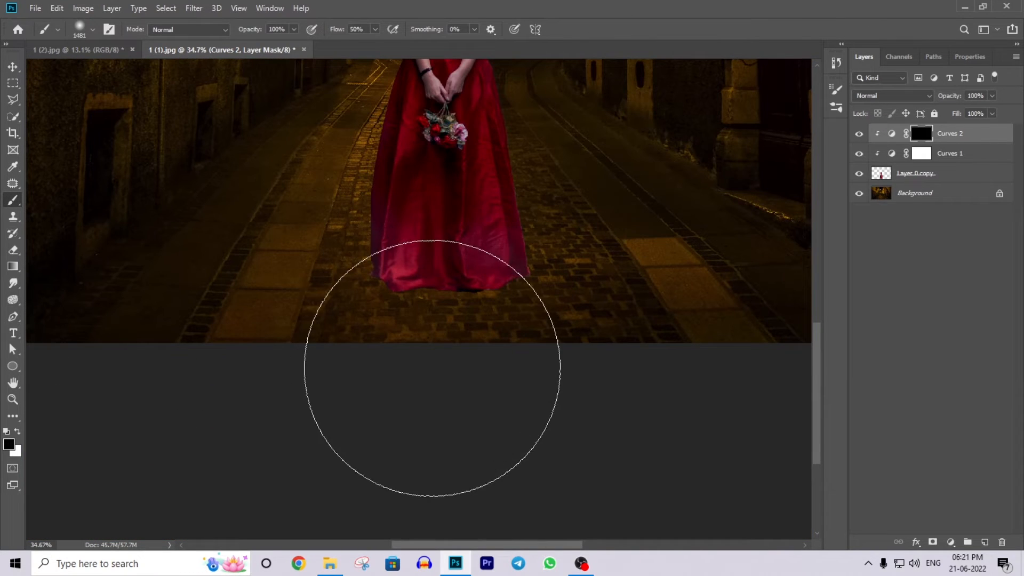
pyautogui.click(13, 267)
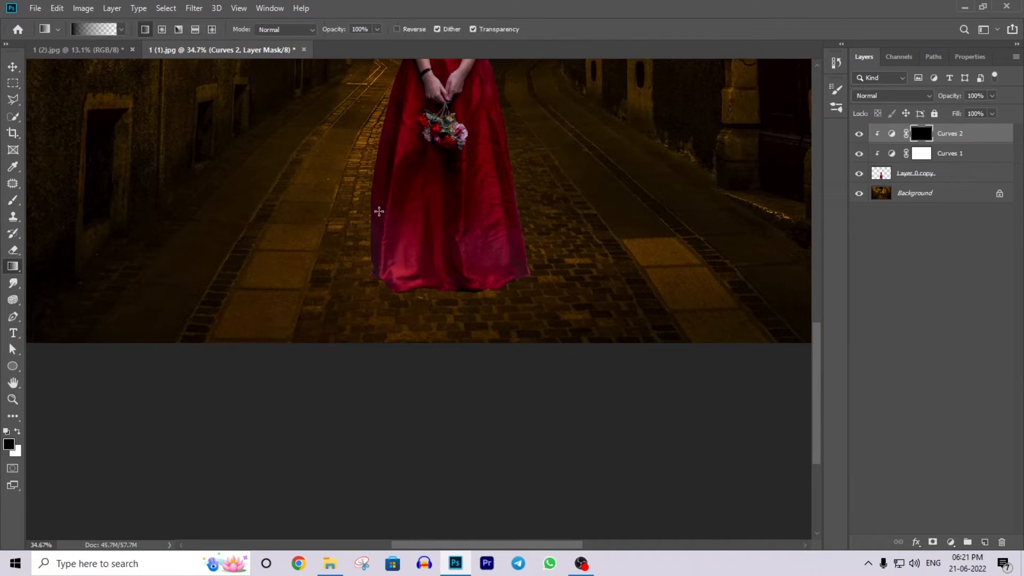
pyautogui.click(88, 29)
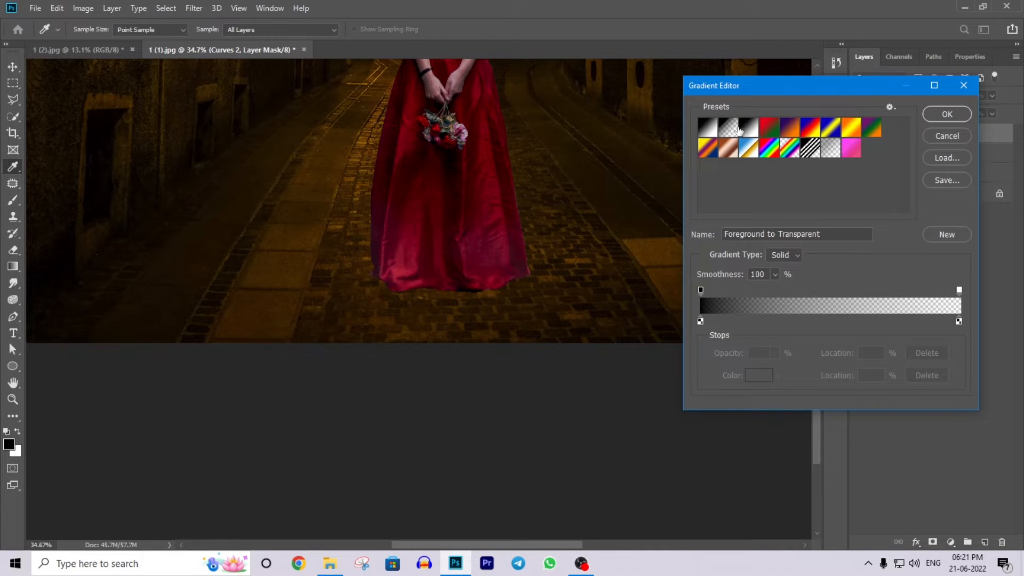
pyautogui.click(928, 115)
# Try black and white gradients over the lower dress on the Curves 2 mask and undo the last one
pyautogui.moveTo(435, 104); pyautogui.dragTo(440, 203)
pyautogui.moveTo(454, 257); pyautogui.dragTo(446, 146)
pyautogui.moveTo(470, 247); pyautogui.dragTo(464, 216)
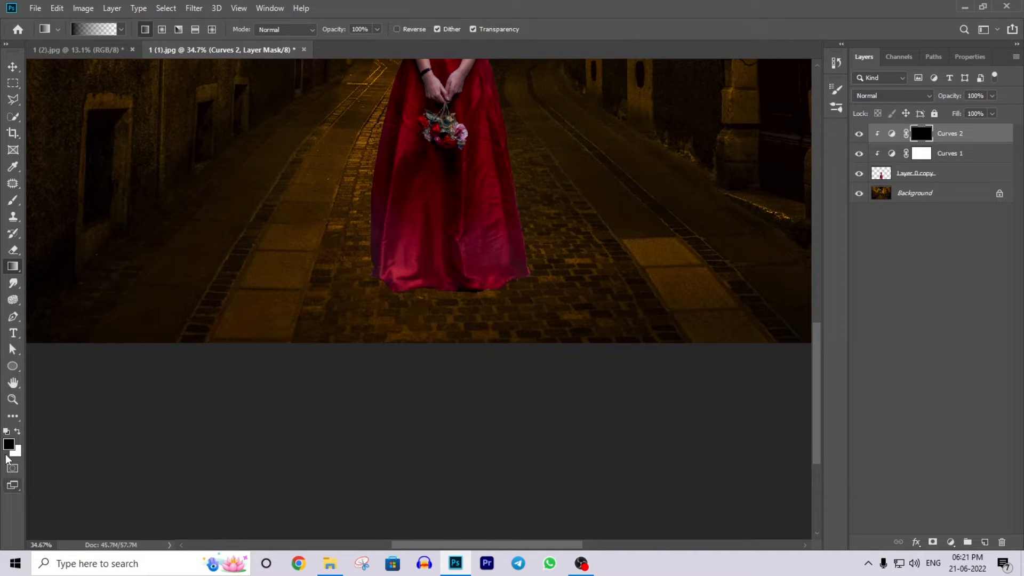
pyautogui.press('x')
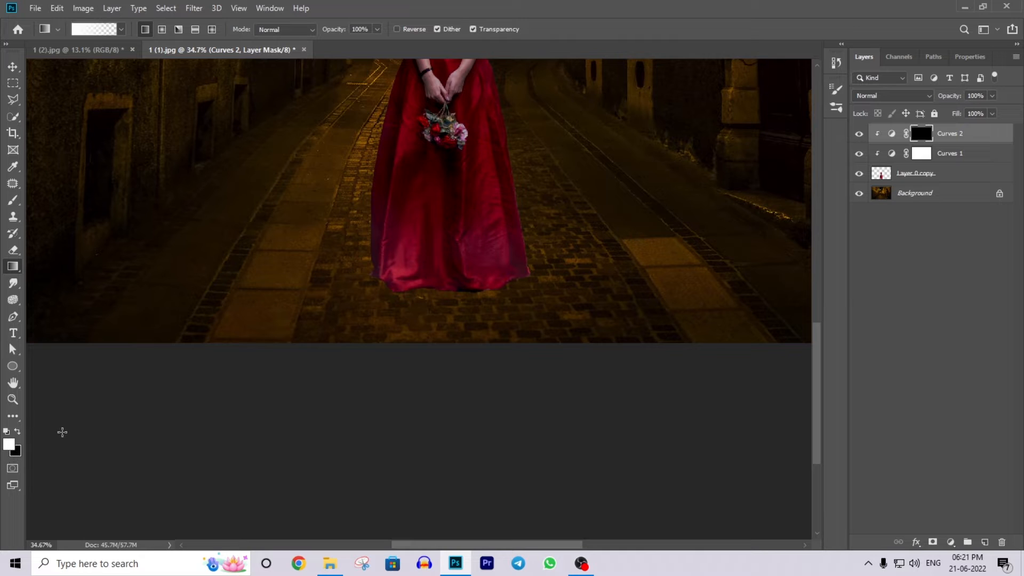
pyautogui.moveTo(466, 244); pyautogui.dragTo(466, 245)
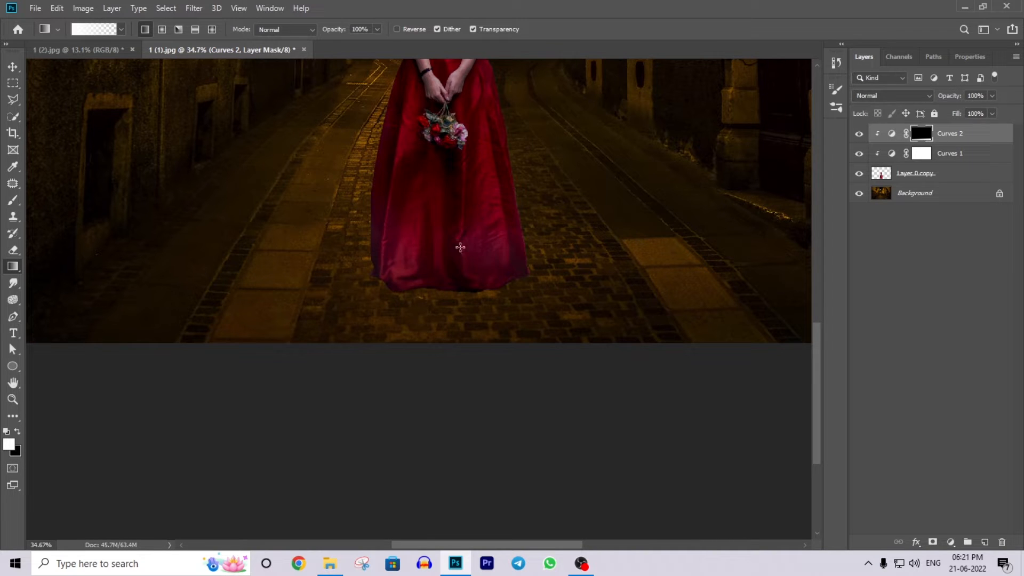
pyautogui.moveTo(456, 156); pyautogui.dragTo(457, 155)
pyautogui.hotkey('ctrl', 'z')
# Try a white gradient rising from the hem to her face on the Curves 2 mask, and fade it back with black gradients
pyautogui.scroll(-8, 464, 212)
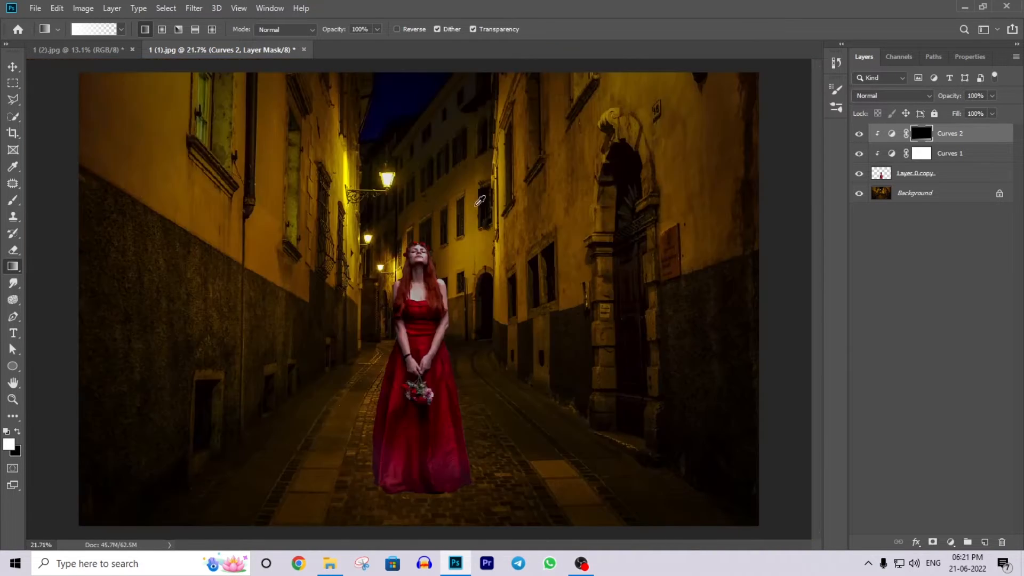
pyautogui.moveTo(431, 453); pyautogui.dragTo(415, 275)
pyautogui.scroll(1, 437, 391)
pyautogui.scroll(3, 437, 391)
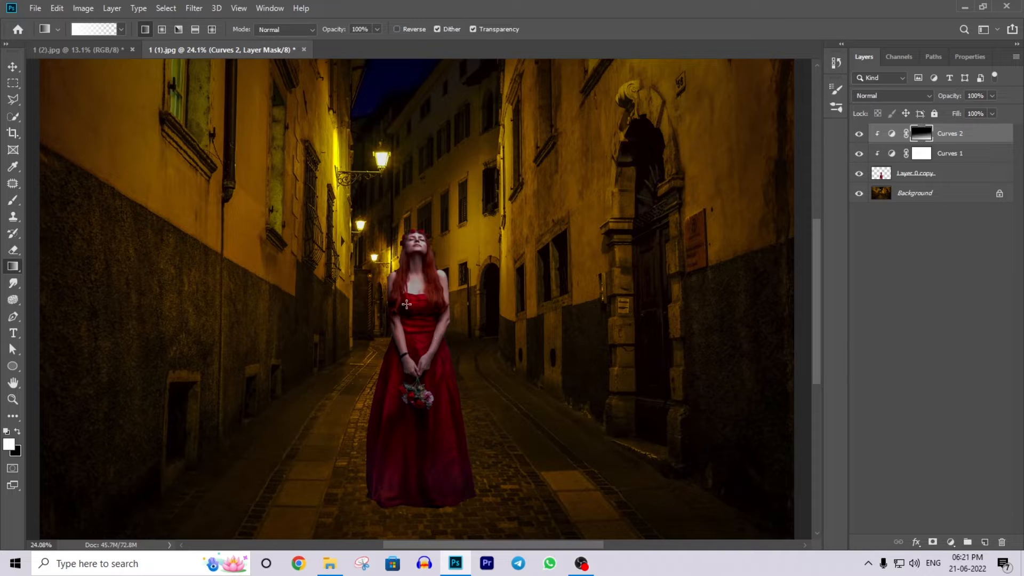
pyautogui.press('x')
pyautogui.moveTo(420, 161); pyautogui.dragTo(412, 256)
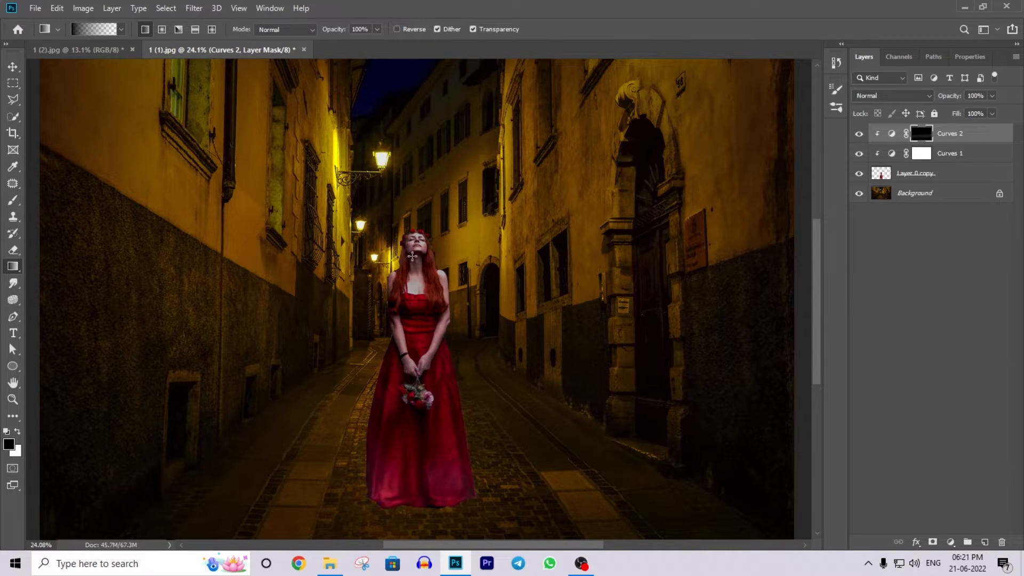
pyautogui.hotkey('ctrl', 'z')
pyautogui.moveTo(430, 367); pyautogui.dragTo(416, 222)
pyautogui.scroll(2, 533, 381)
pyautogui.scroll(-2, 503, 290)
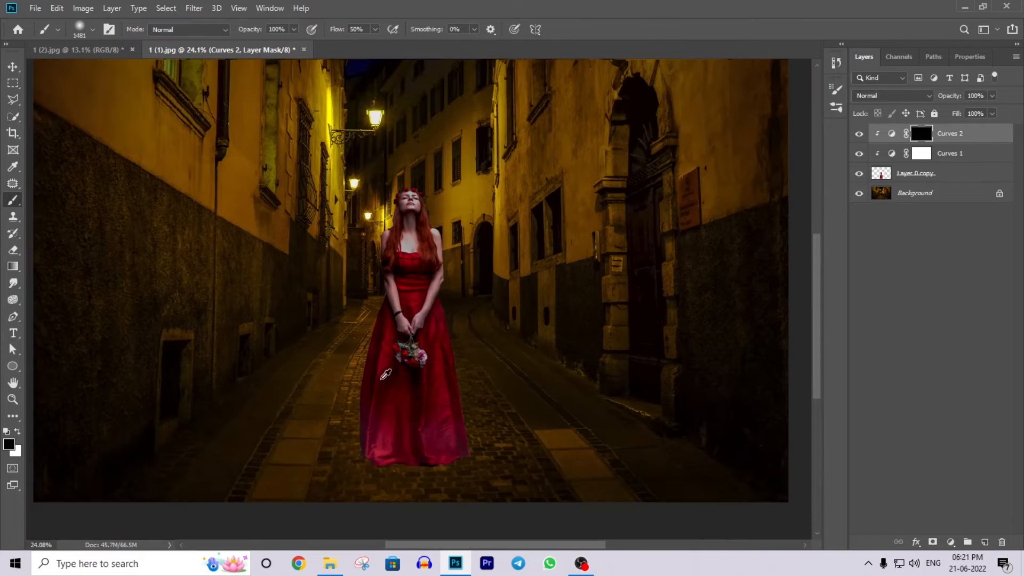
# Paint the Curves 2 mask in white with a large soft brush across the hem and along the dress to darken it
pyautogui.press('x')
pyautogui.moveTo(386, 488)
pyautogui.mouseDown()
pyautogui.moveTo(459, 491)
pyautogui.moveTo(501, 477)
pyautogui.mouseUp()
pyautogui.moveTo(407, 295)
pyautogui.mouseDown()
pyautogui.moveTo(334, 315)
pyautogui.moveTo(402, 446)
pyautogui.mouseUp()
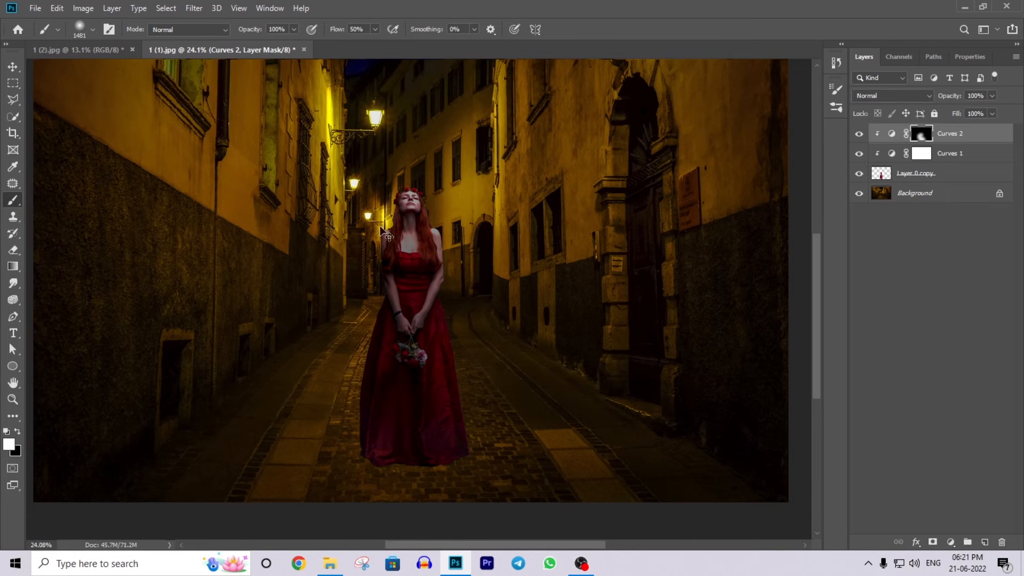
# Try white brush strokes over the woman's upper body on the Curves 2 mask, and brush her upper body and arms back with black
pyautogui.press('z')
pyautogui.press('b')
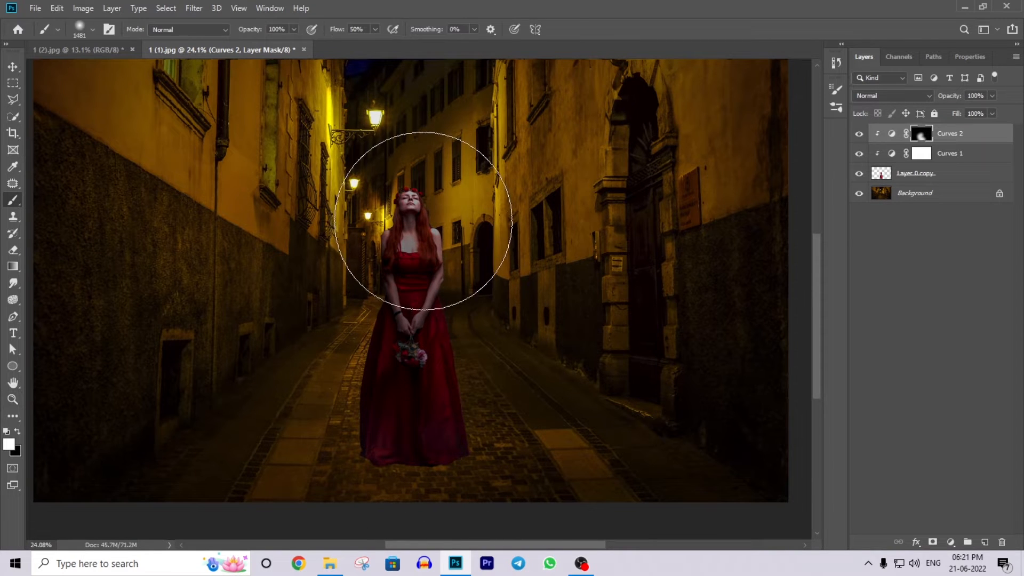
pyautogui.moveTo(427, 300)
pyautogui.mouseDown()
pyautogui.moveTo(277, 261)
pyautogui.moveTo(532, 240)
pyautogui.moveTo(387, 258)
pyautogui.moveTo(352, 229)
pyautogui.mouseUp()
pyautogui.press('x')
pyautogui.moveTo(433, 215)
pyautogui.mouseDown()
pyautogui.moveTo(518, 350)
pyautogui.moveTo(417, 247)
pyautogui.moveTo(388, 199)
pyautogui.moveTo(436, 264)
pyautogui.moveTo(437, 308)
pyautogui.moveTo(379, 312)
pyautogui.moveTo(480, 341)
pyautogui.mouseUp()
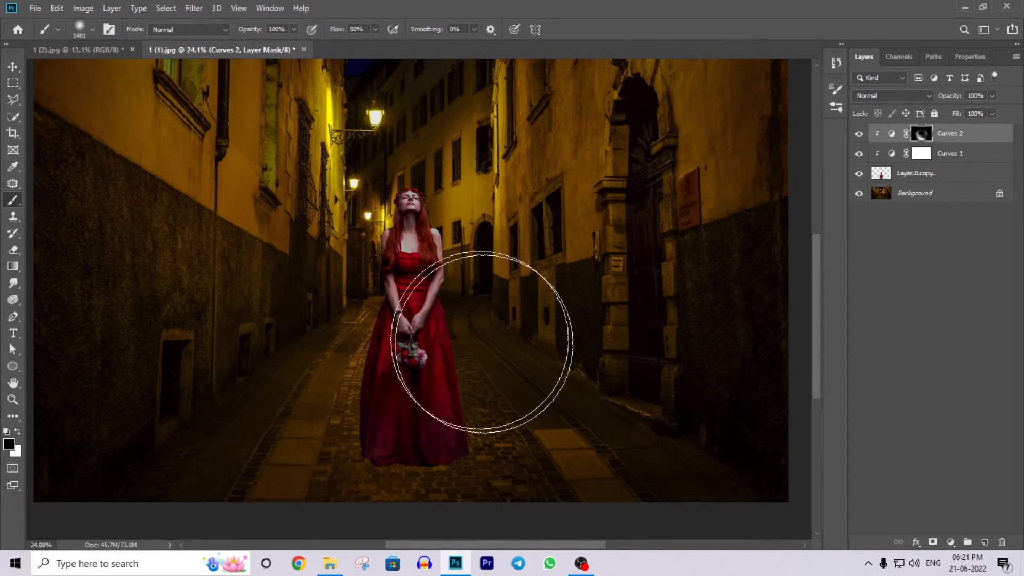
# Alternate white and black brush dabs around the dress hem on the Curves 2 mask to adjust its darkness
pyautogui.press('x')
pyautogui.click(386, 495)
pyautogui.press('x')
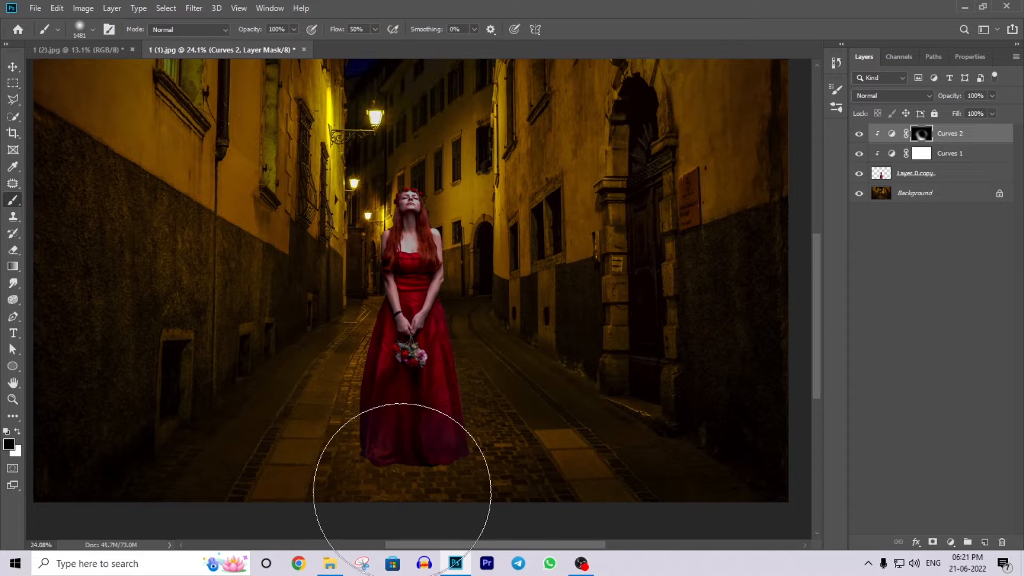
pyautogui.moveTo(465, 493)
pyautogui.mouseDown()
pyautogui.moveTo(320, 487)
pyautogui.moveTo(487, 507)
pyautogui.moveTo(488, 479)
pyautogui.mouseUp()
pyautogui.press('x')
pyautogui.press('x')
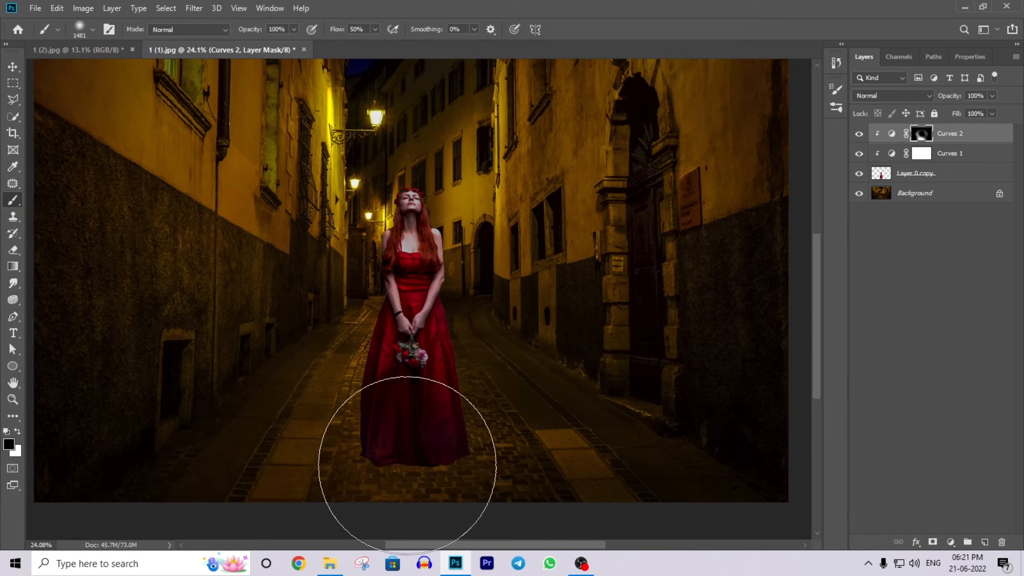
pyautogui.click(406, 464)
pyautogui.press('x')
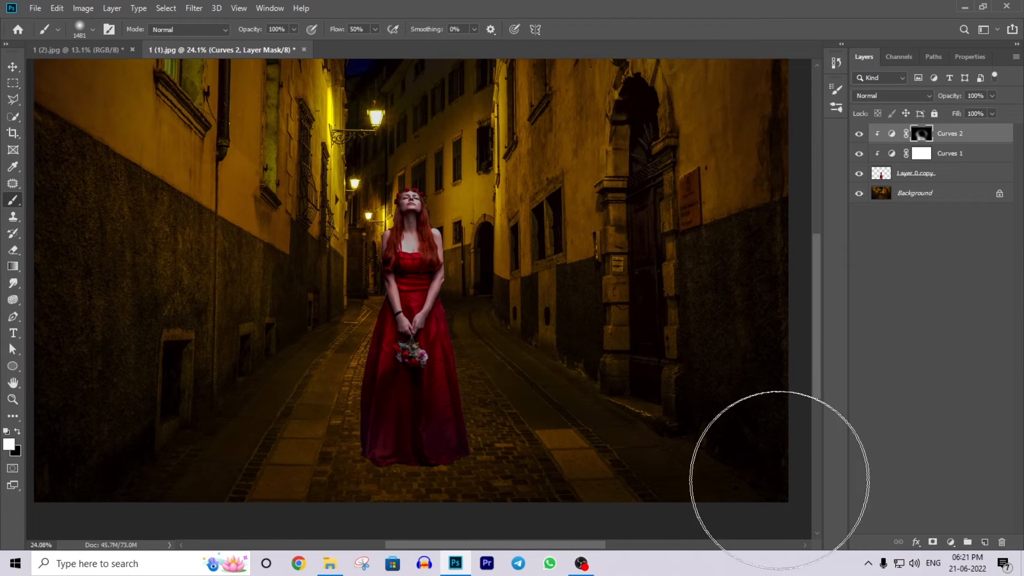
# Try more white brush strokes over the lower dress on the Curves 2 mask, and undo the strokes back to the early hem shading
pyautogui.scroll(2, 443, 405)
pyautogui.moveTo(455, 401); pyautogui.dragTo(476, 306)
pyautogui.click(451, 394)
pyautogui.hotkey('ctrl', 'z')
pyautogui.hotkey('ctrl', 'z')
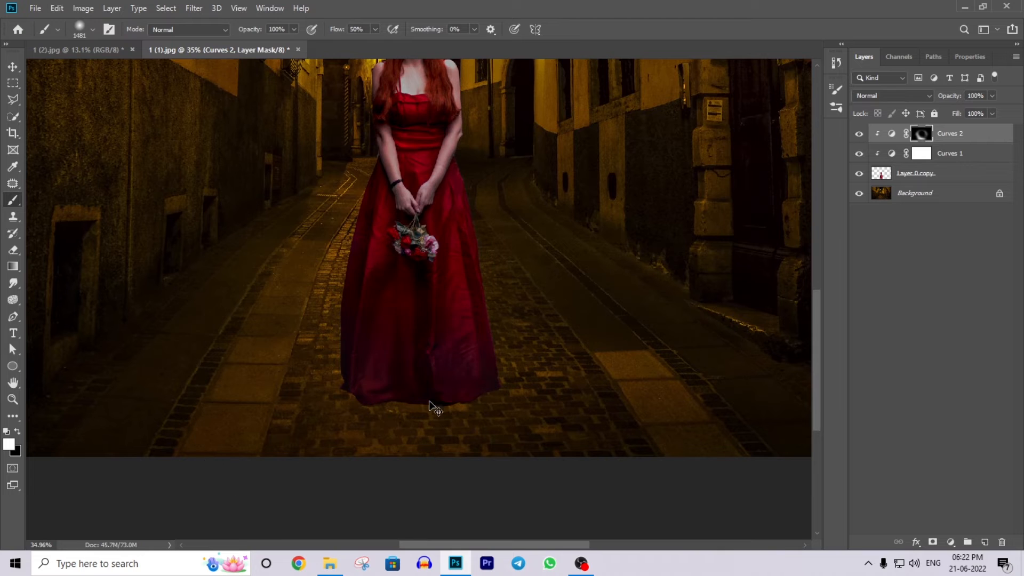
pyautogui.hotkey('ctrl', 'z')
pyautogui.hotkey('ctrl', 'z')
pyautogui.hotkey('ctrl', 'z')
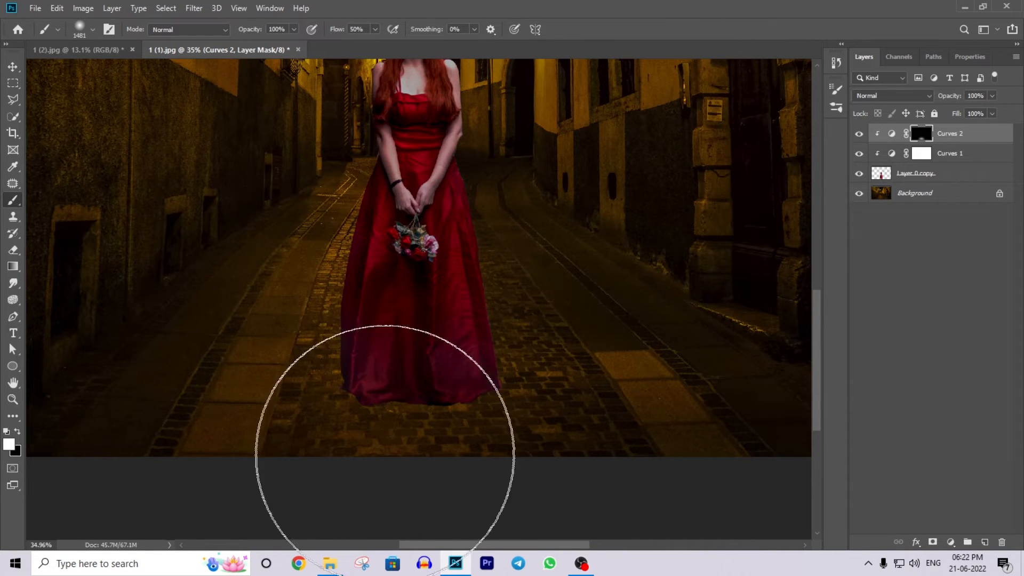
# Set the Curves 2 layer's opacity to 65% and its fill to 70%
pyautogui.scroll(-1, 562, 371)
pyautogui.scroll(-1, 562, 370)
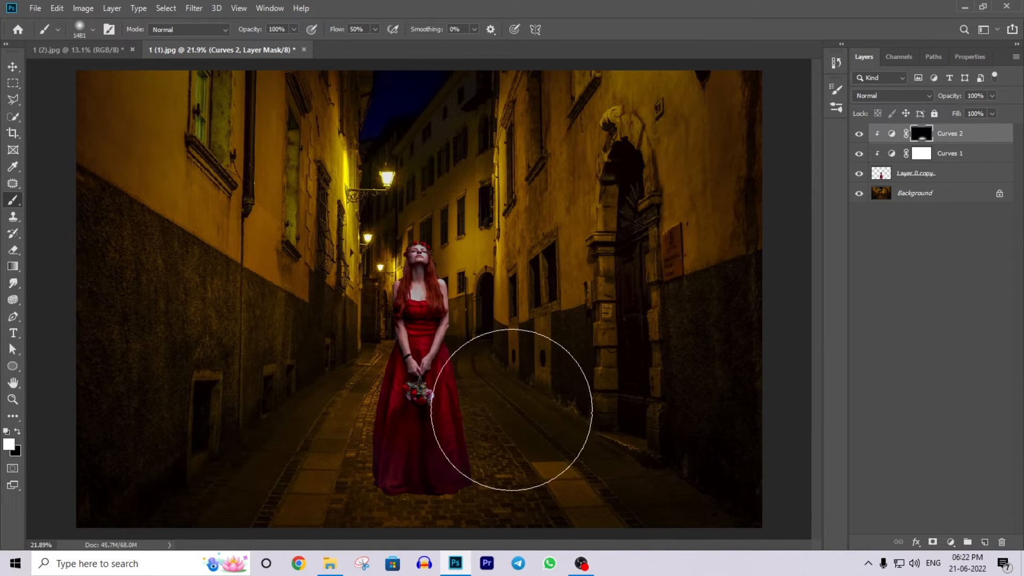
pyautogui.scroll(-1, 625, 380)
pyautogui.scroll(-1, 625, 380)
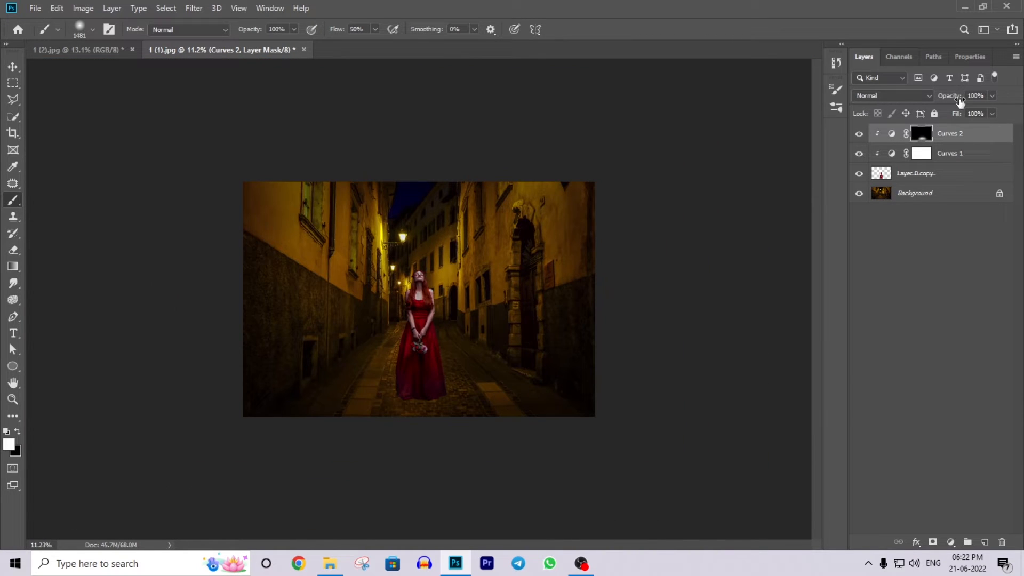
pyautogui.write('65')
pyautogui.press('Tab')
pyautogui.write('70')
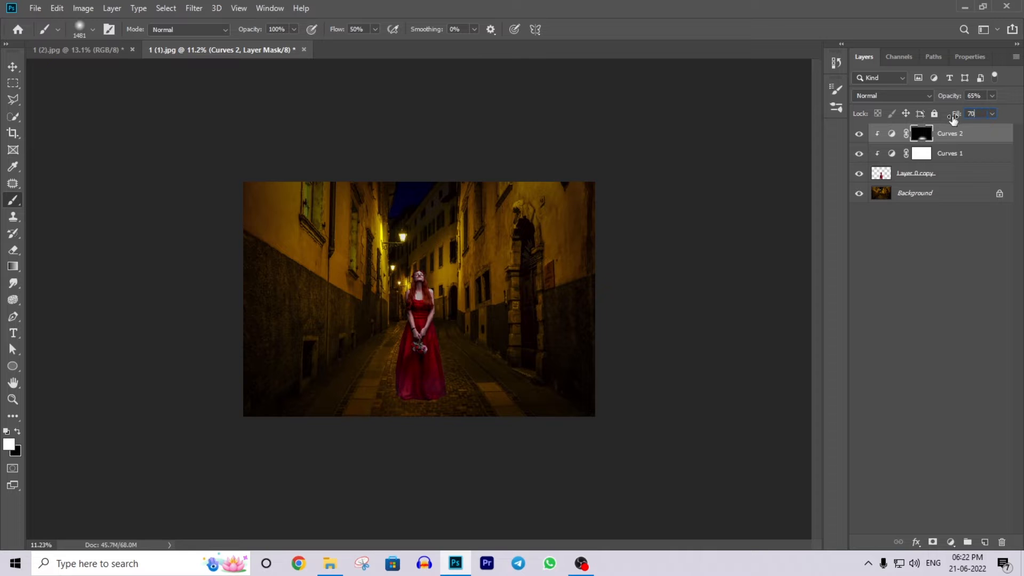
pyautogui.press('Return')
# Select the woman's cut-out layer with the Move tool and duplicate it beneath the clipped Curves adjustments
pyautogui.scroll(2, 473, 304)
pyautogui.scroll(7, 469, 308)
pyautogui.scroll(-7, 585, 270)
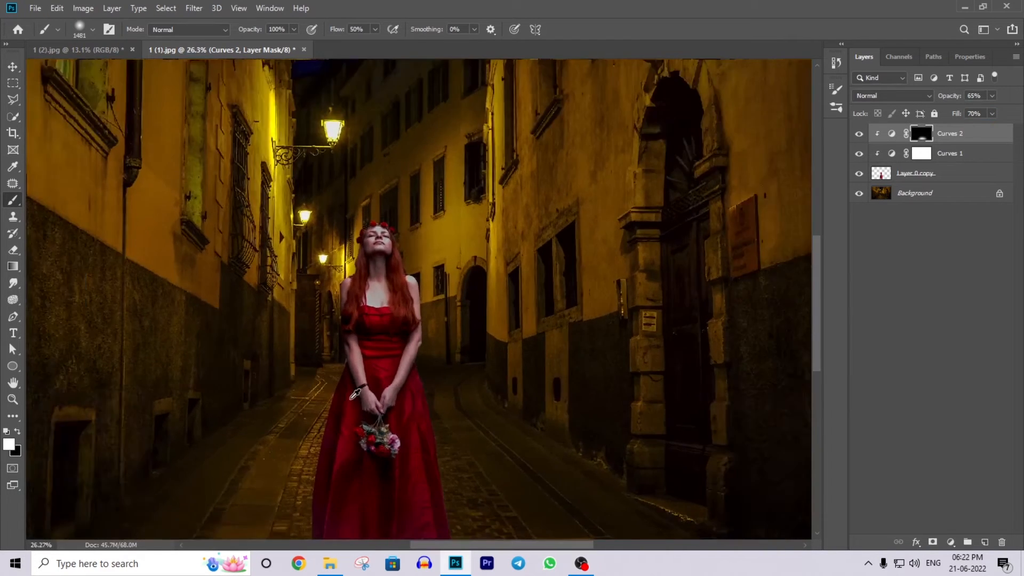
pyautogui.press('v')
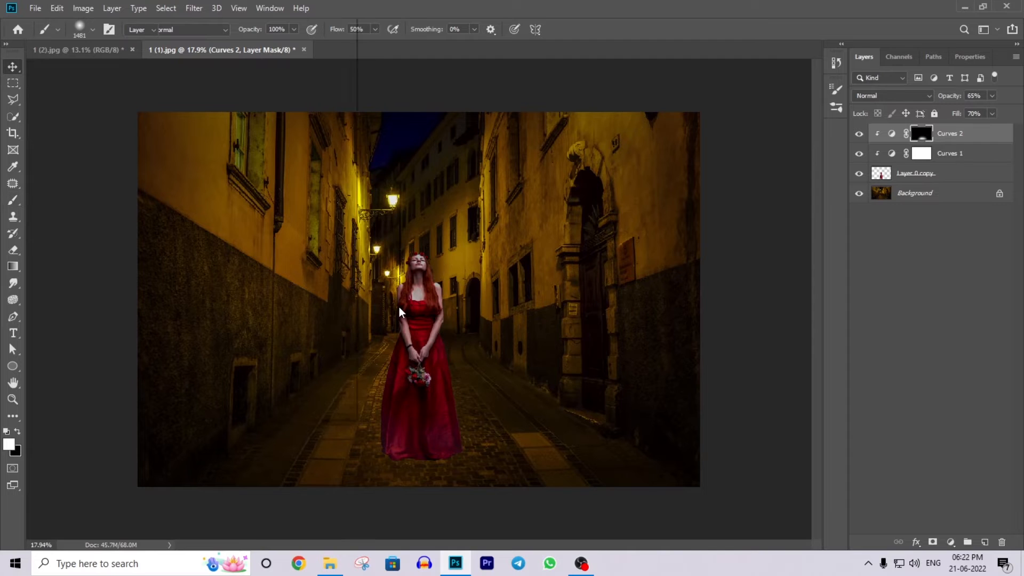
pyautogui.hotkey('alt', 'v')
pyautogui.click(408, 306)
pyautogui.hotkey('ctrl', 'j')
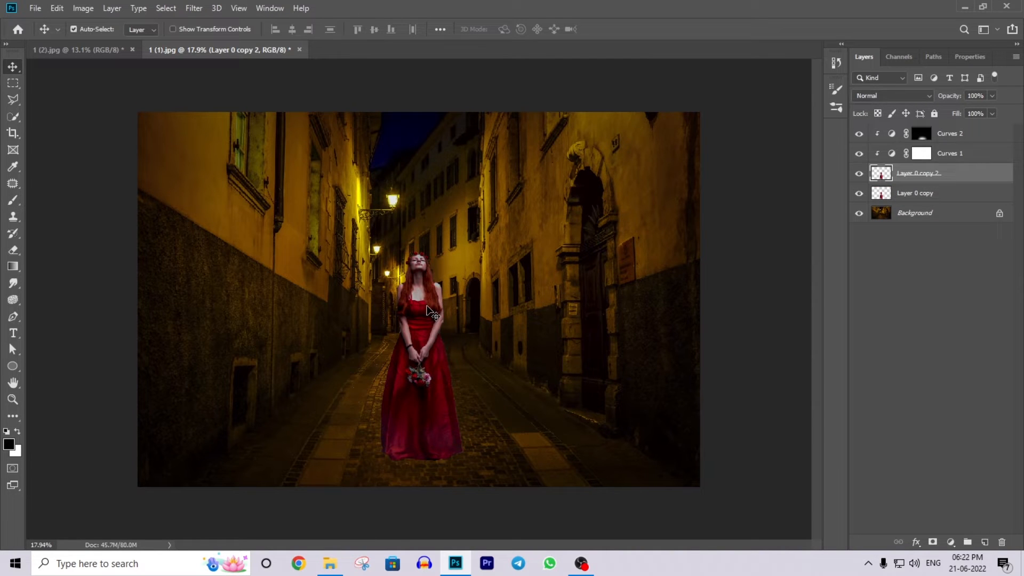
# Distort the woman's duplicate so its head end slants down onto the street to the right of the dress, like a cast shadow
pyautogui.hotkey('ctrl', 't')
pyautogui.rightClick(426, 306)
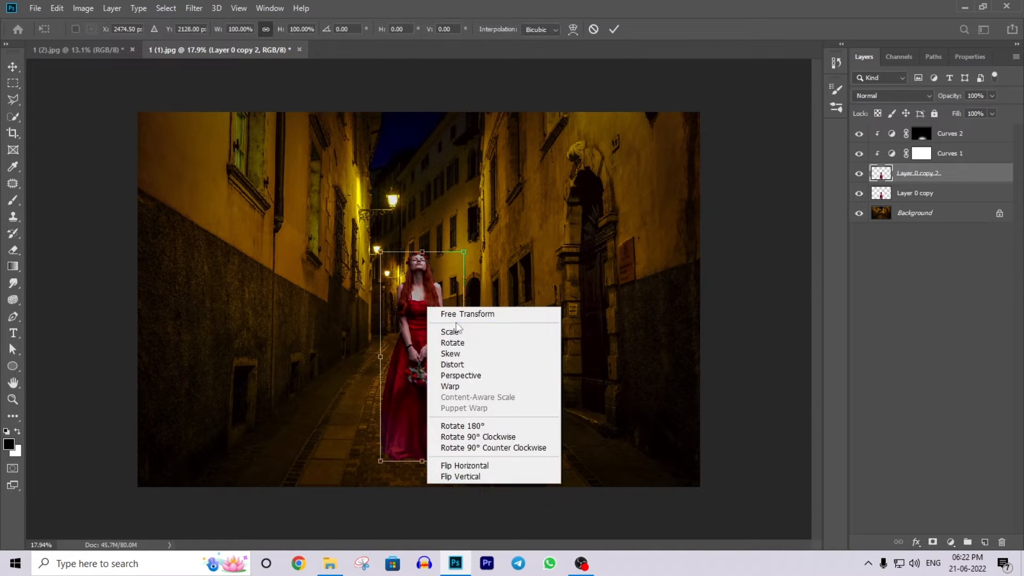
pyautogui.click(477, 364)
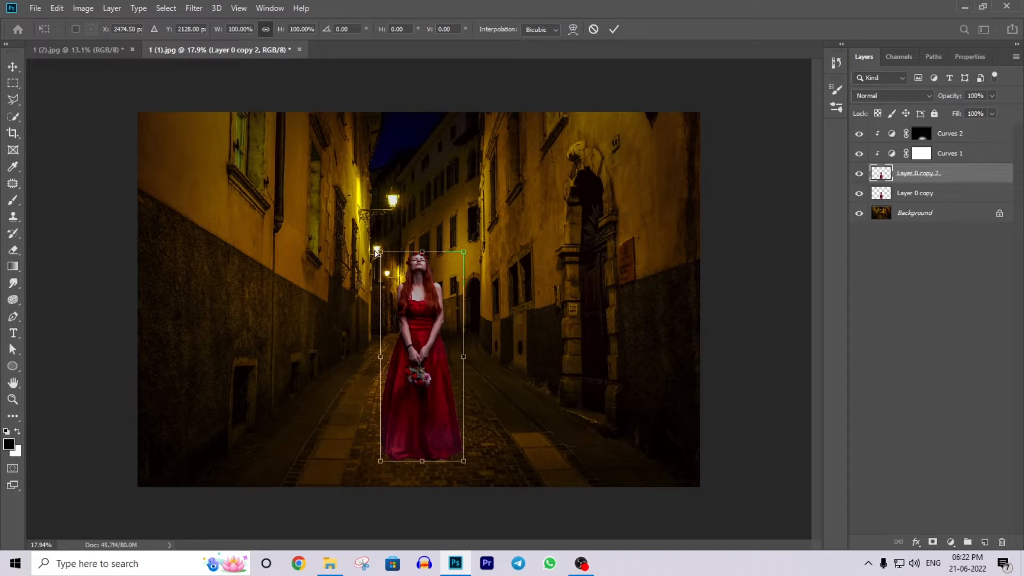
pyautogui.moveTo(377, 253); pyautogui.dragTo(502, 380)
pyautogui.press('Return')
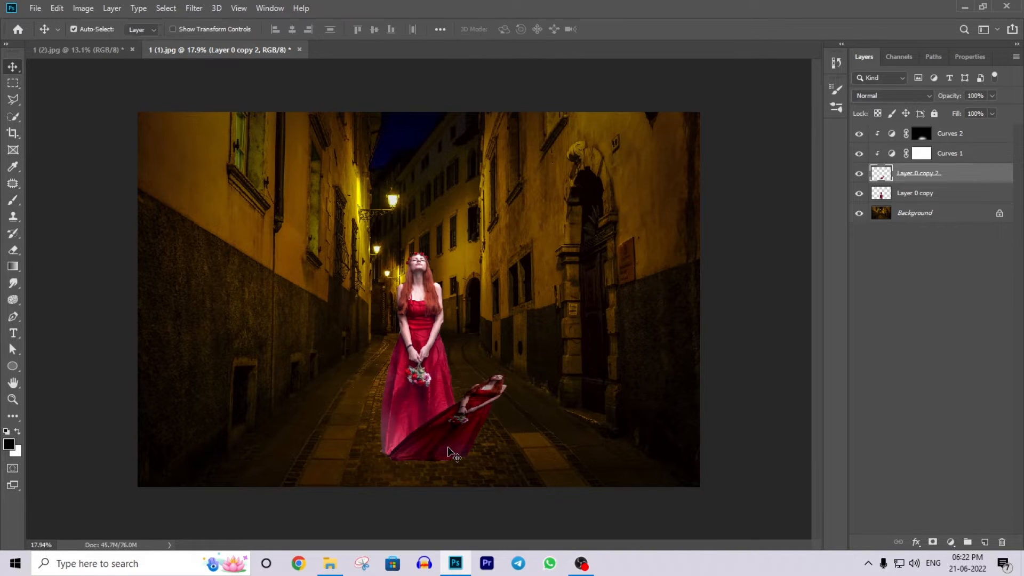
pyautogui.click(452, 453)
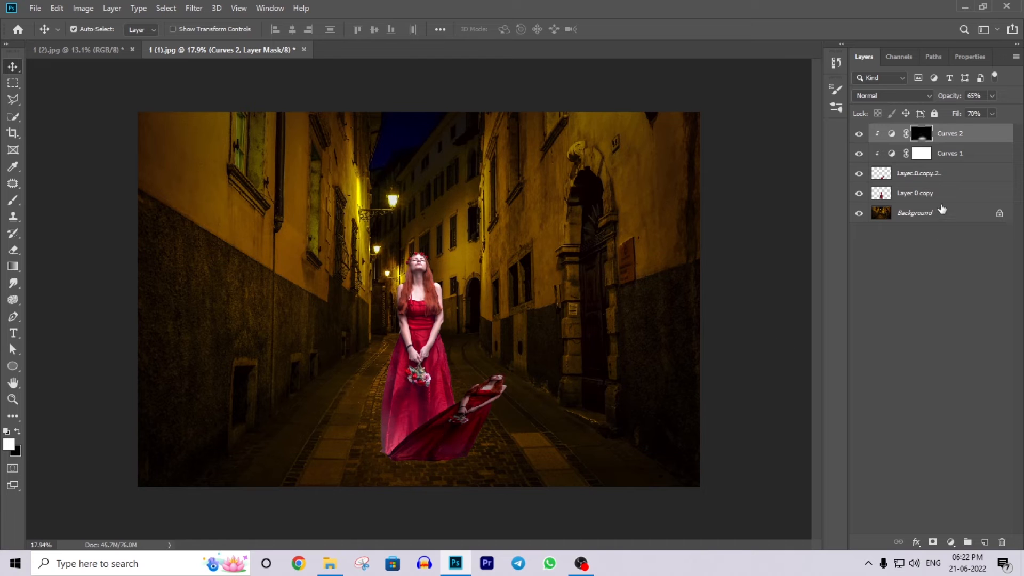
pyautogui.click(936, 197)
pyautogui.click(462, 421)
pyautogui.click(909, 174)
pyautogui.click(911, 197)
pyautogui.hotkey('ctrl', 't')
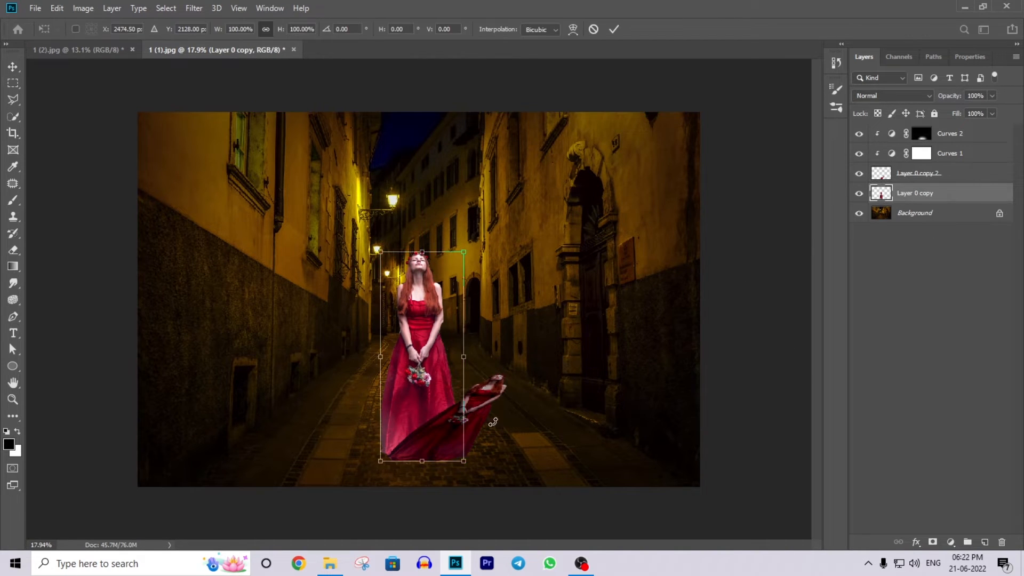
pyautogui.press('Return')
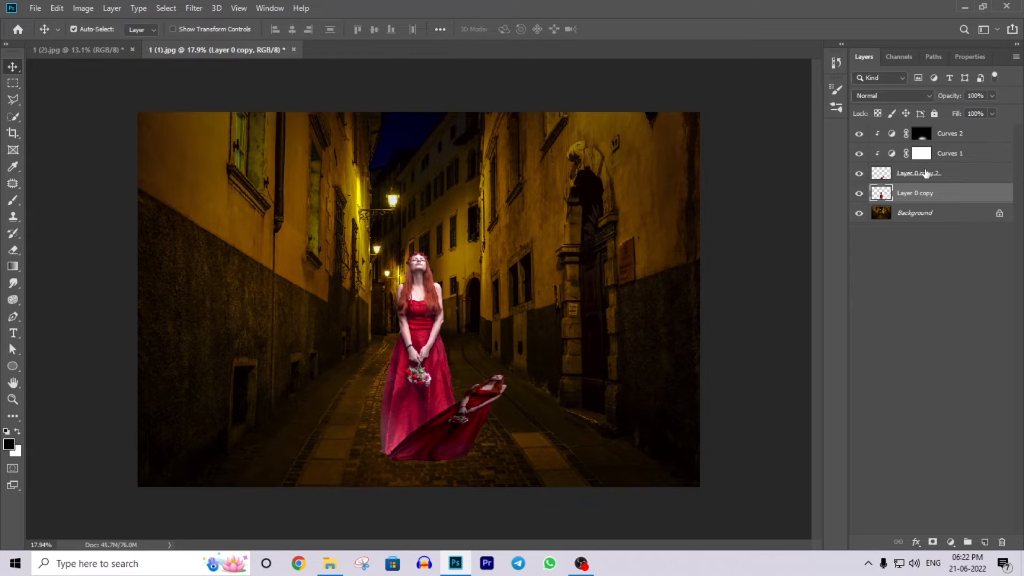
# Reorder the distorted duplicate beneath the standing woman's layer and clip both Curves adjustments to the standing woman again
pyautogui.moveTo(927, 173); pyautogui.dragTo(926, 203)
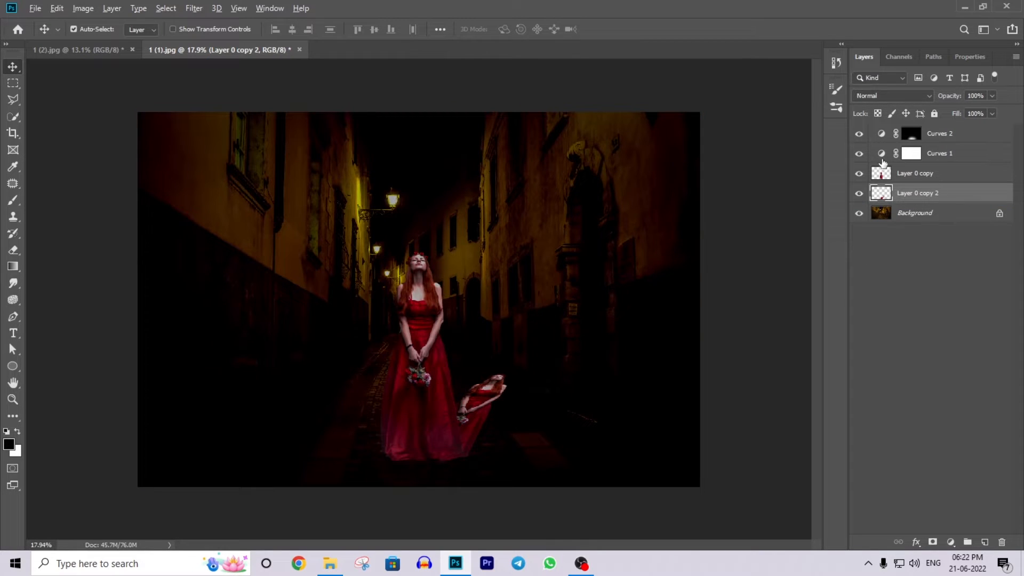
pyautogui.click(886, 158)
pyautogui.keyDown('alt'); pyautogui.click(883, 163); pyautogui.keyUp('alt')
pyautogui.keyDown('alt'); pyautogui.click(881, 143); pyautogui.keyUp('alt')
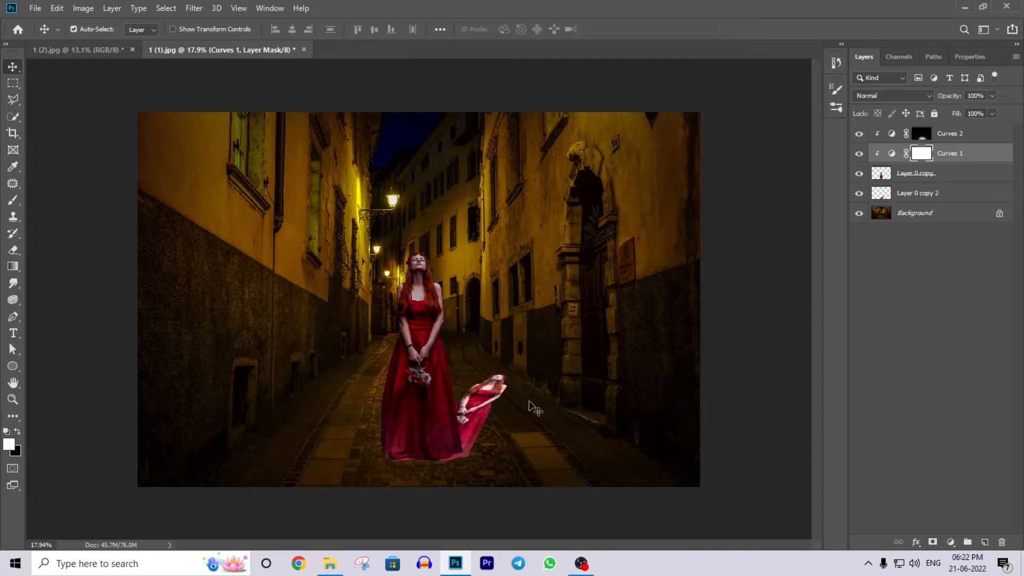
# Shift the distorted duplicate slightly up and left behind the dress and rotate it about 2.4°
pyautogui.moveTo(499, 403); pyautogui.dragTo(483, 393)
pyautogui.hotkey('ctrl', 't')
pyautogui.moveTo(524, 341); pyautogui.dragTo(527, 344)
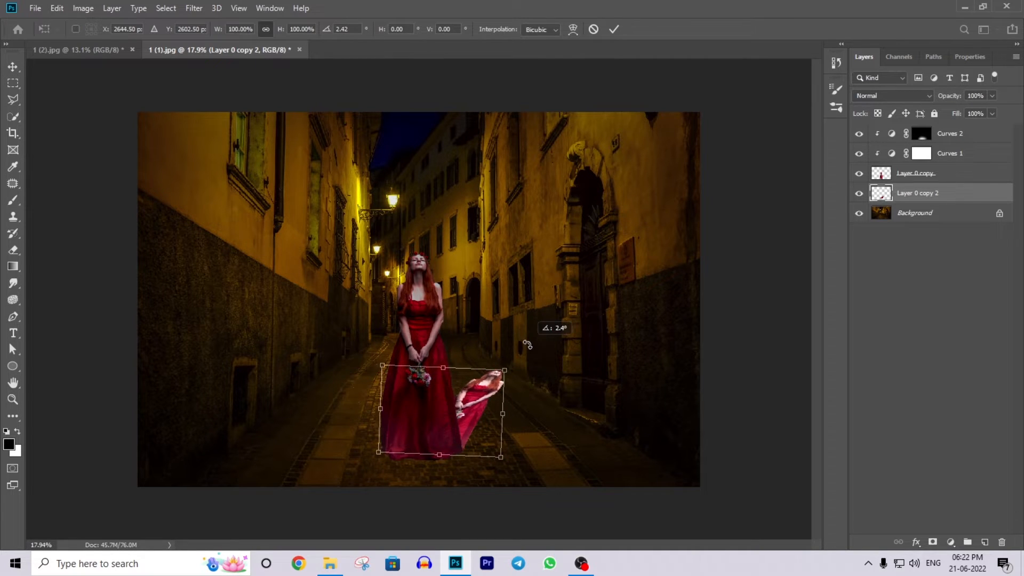
pyautogui.press('Return')
# Distort the duplicate again, lowering both upper corners so the shadow shape lies flatter on the cobblestones
pyautogui.scroll(-2, 537, 359)
pyautogui.scroll(4, 464, 373)
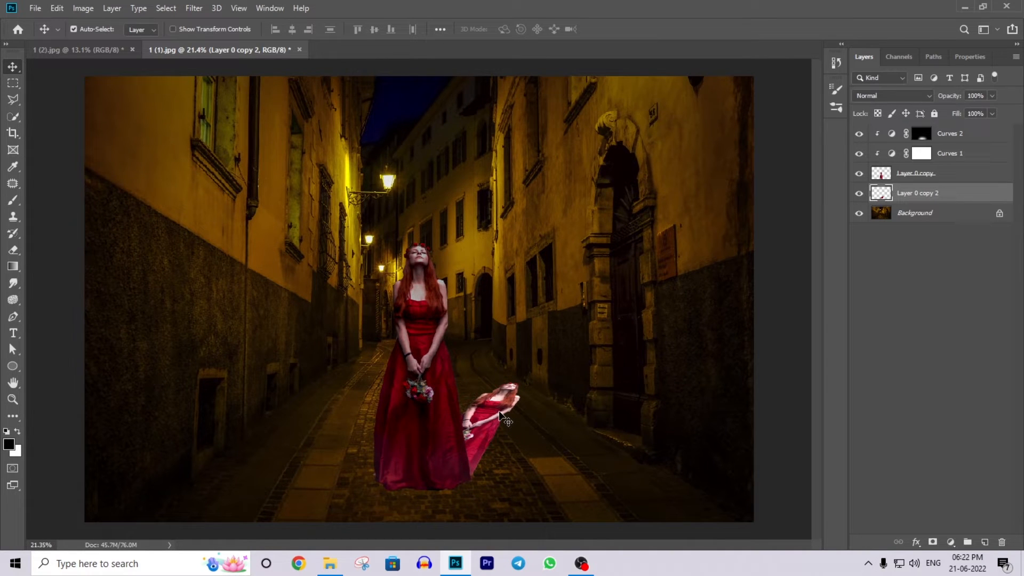
pyautogui.hotkey('ctrl', 't')
pyautogui.rightClick(500, 412)
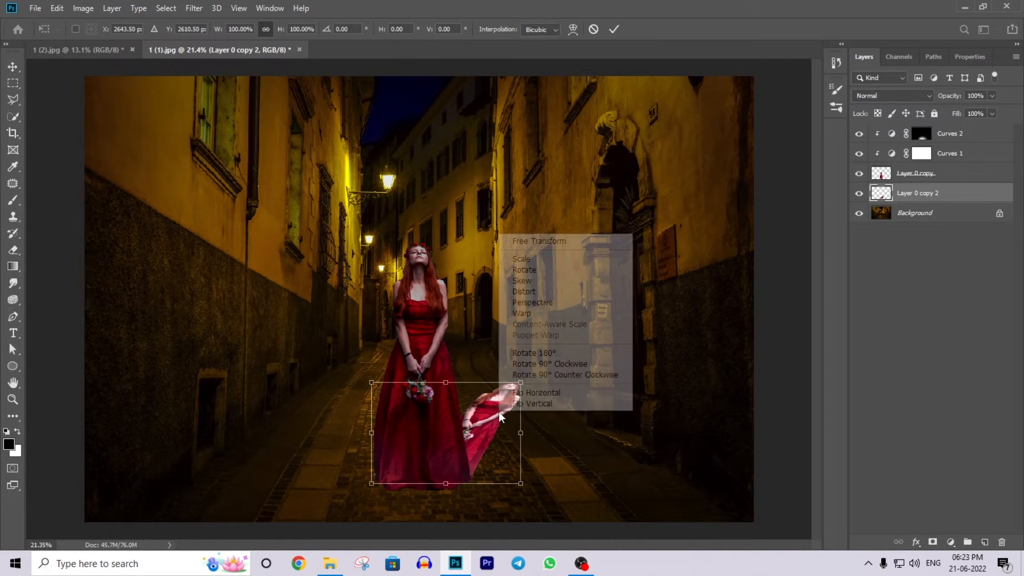
pyautogui.click(547, 292)
pyautogui.moveTo(521, 382); pyautogui.dragTo(521, 392)
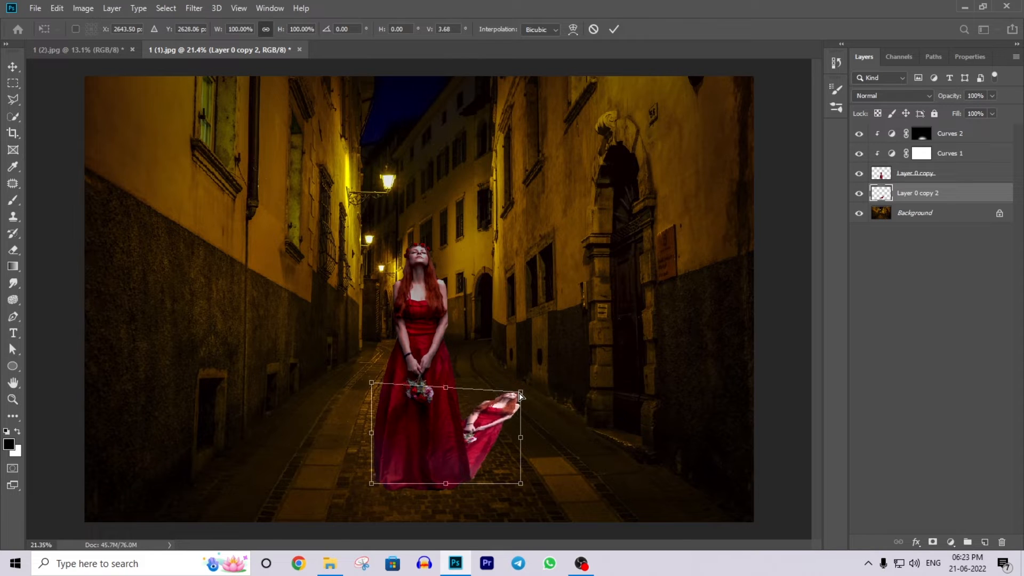
pyautogui.moveTo(372, 383); pyautogui.dragTo(373, 392)
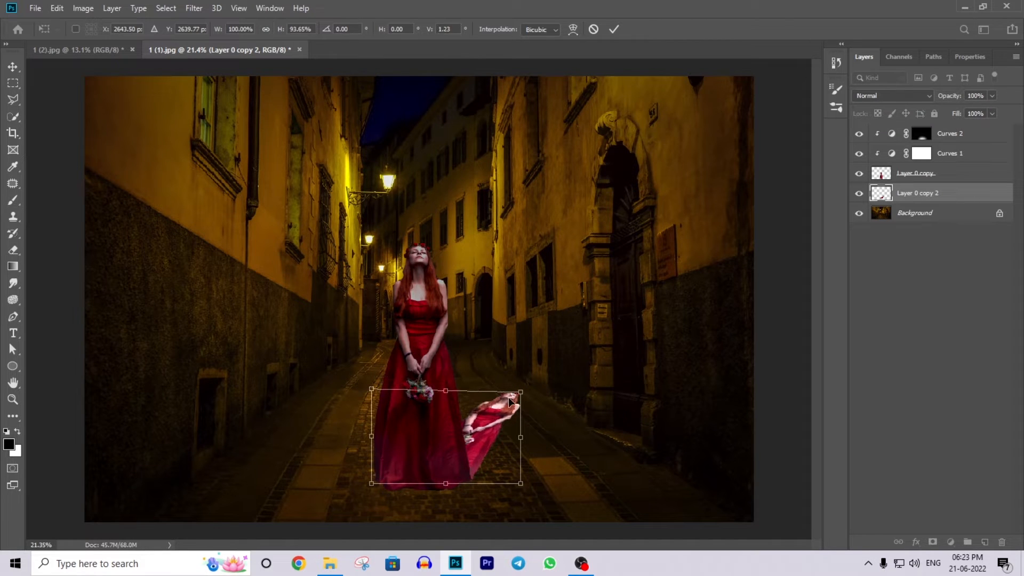
pyautogui.moveTo(520, 393); pyautogui.dragTo(515, 405)
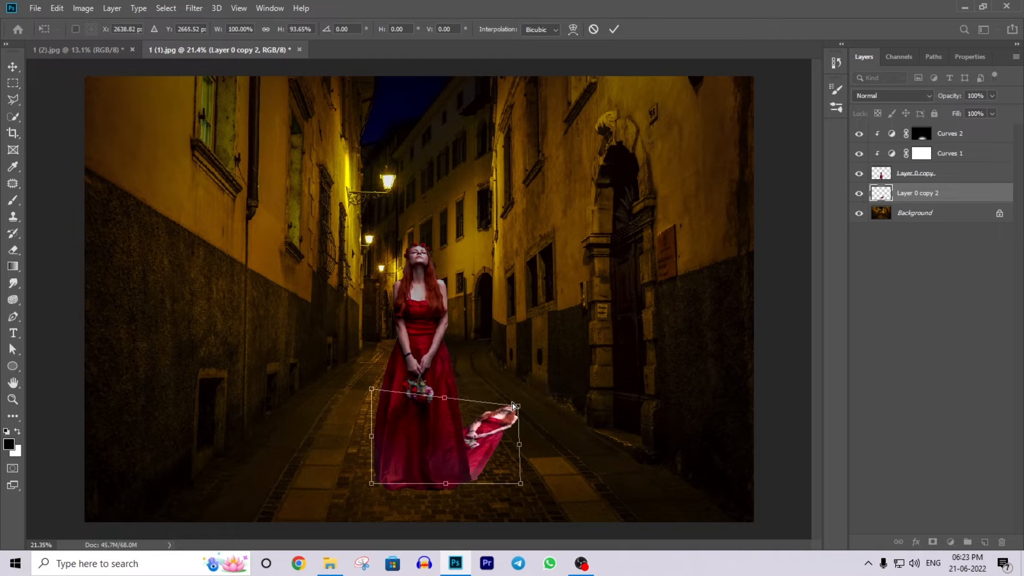
pyautogui.press('Return')
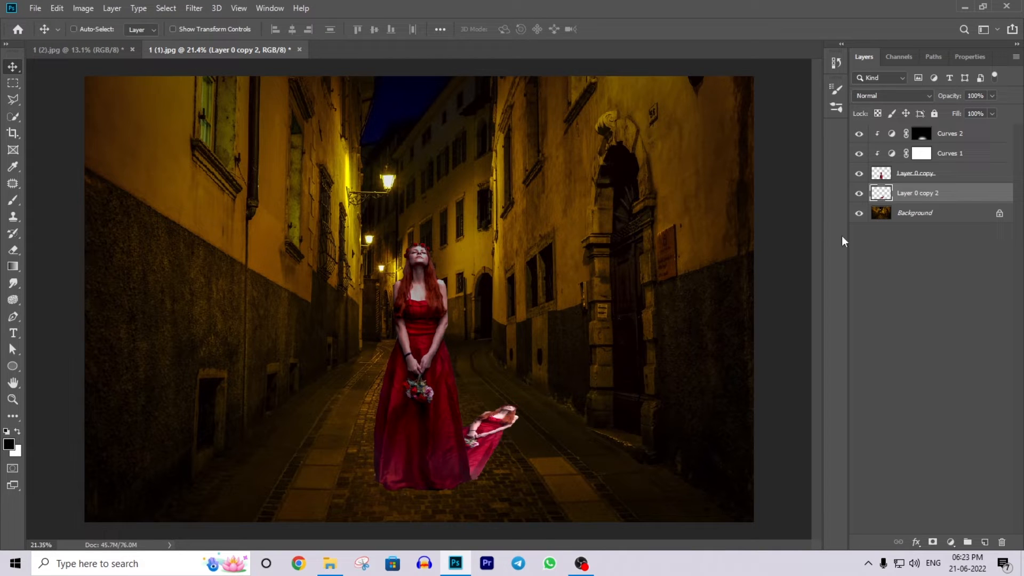
# Apply a black Color Overlay at 100% opacity to the distorted duplicate and rasterize its layer style
pyautogui.click(916, 542)
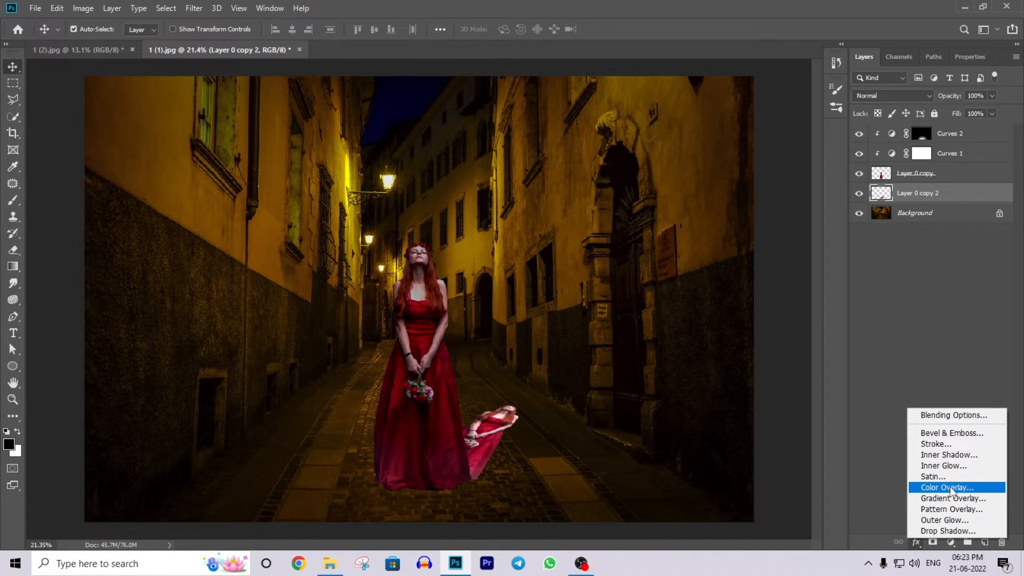
pyautogui.click(949, 488)
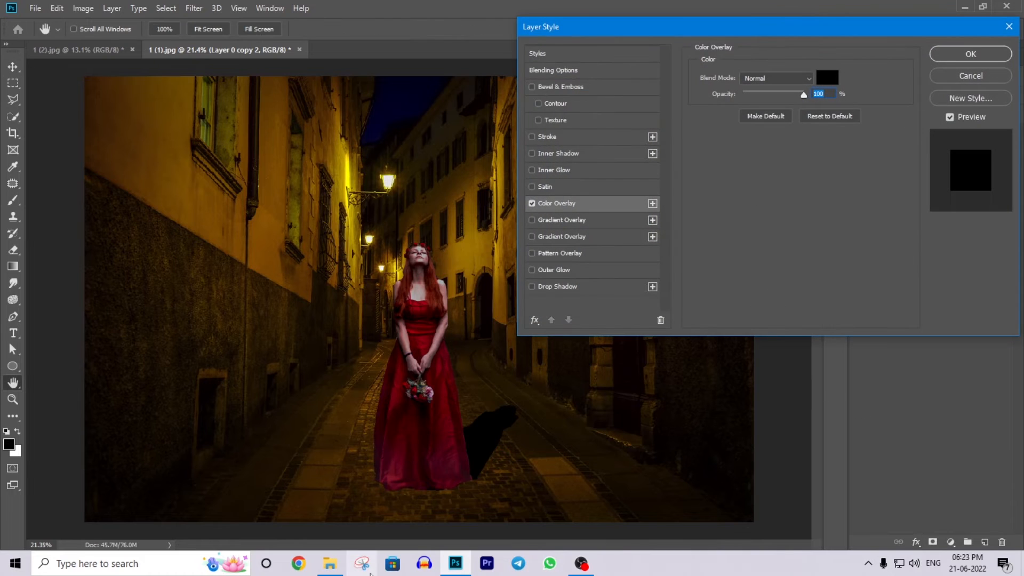
pyautogui.click(953, 53)
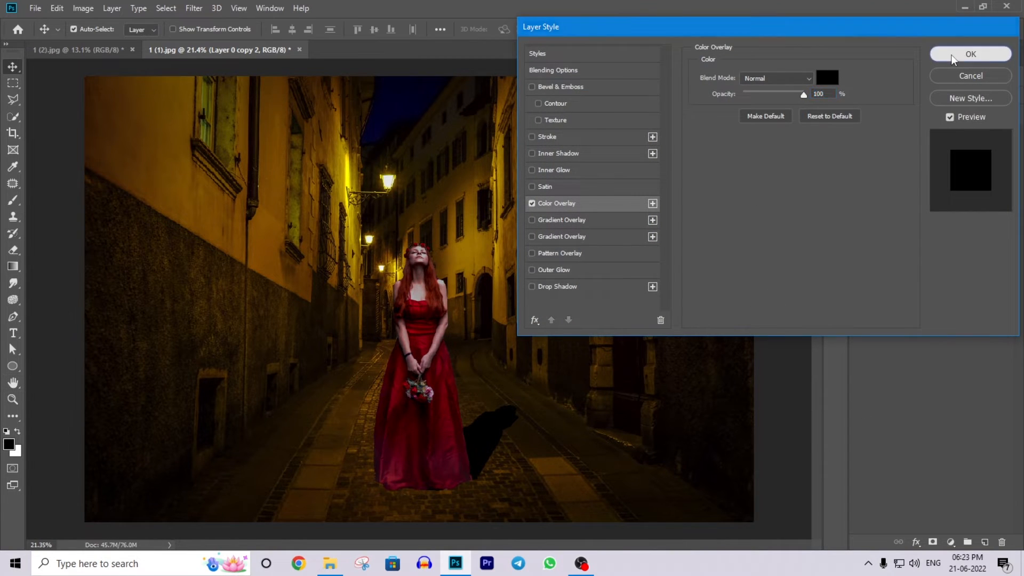
pyautogui.rightClick(904, 195)
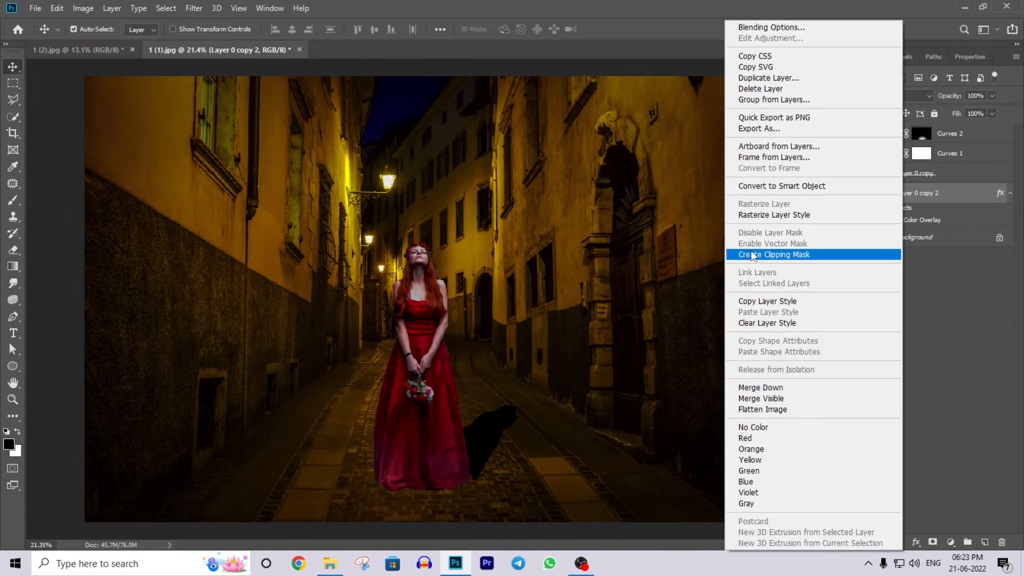
pyautogui.click(762, 215)
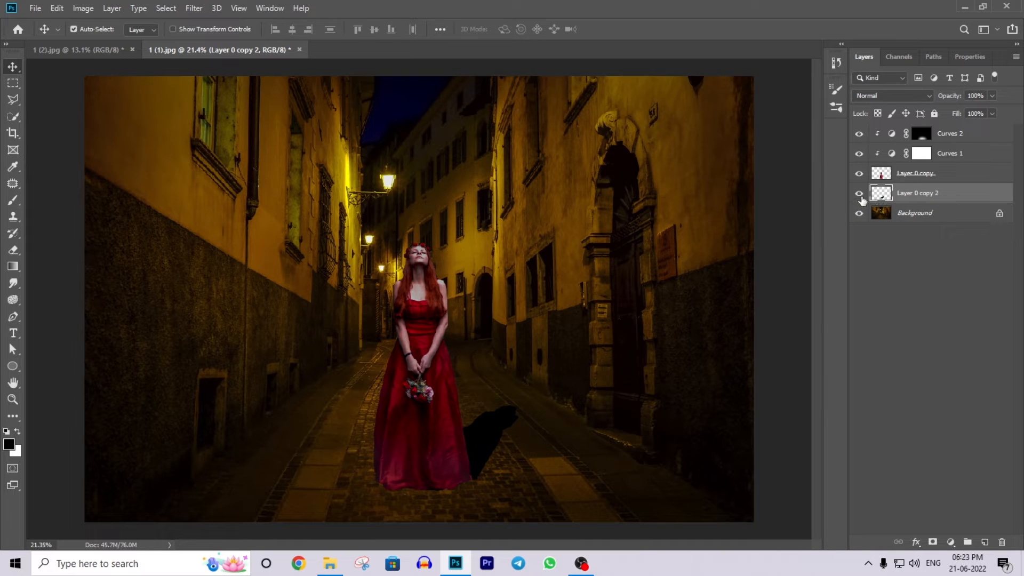
# Convert the black shadow layer for smart filters and apply a Gaussian Blur with a 150-pixel radius
pyautogui.click(206, 5)
pyautogui.moveTo(184, 11)
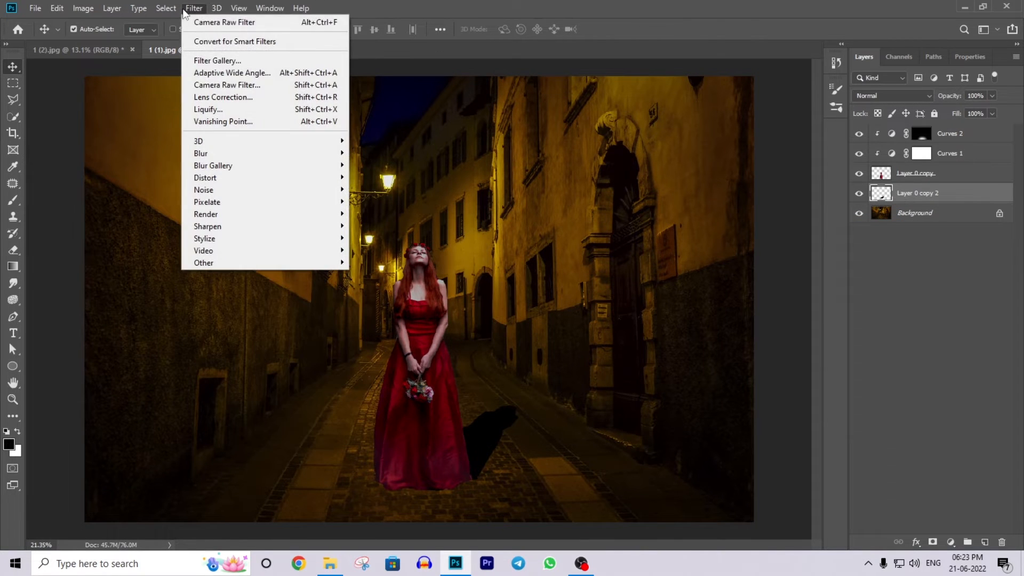
pyautogui.click(208, 39)
pyautogui.click(200, 5)
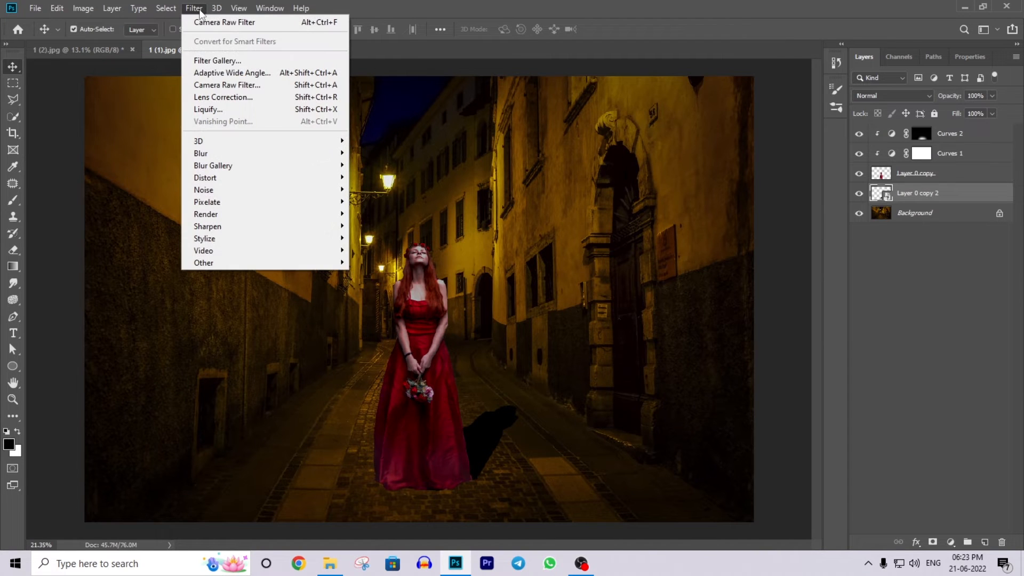
pyautogui.moveTo(299, 153)
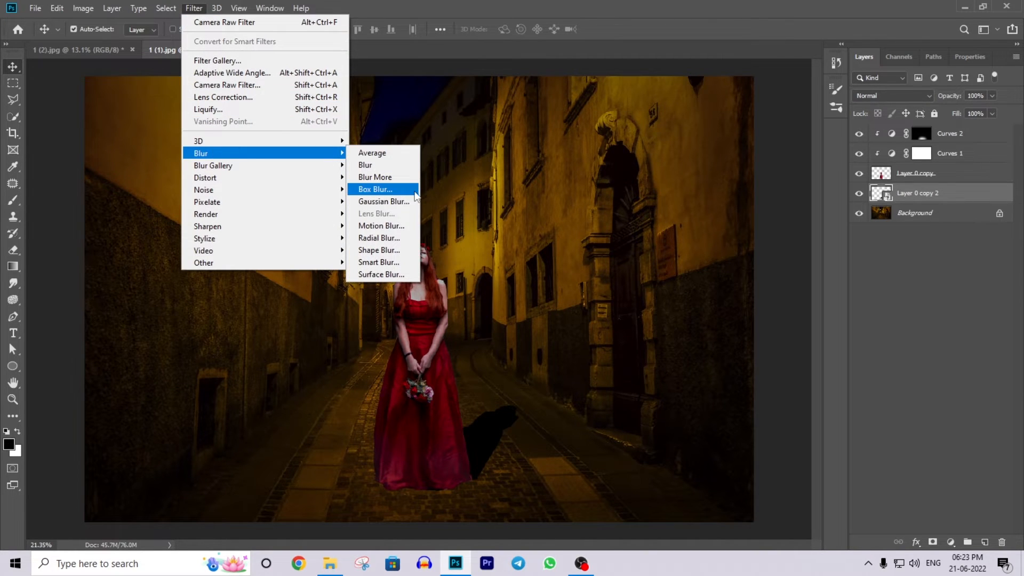
pyautogui.click(402, 201)
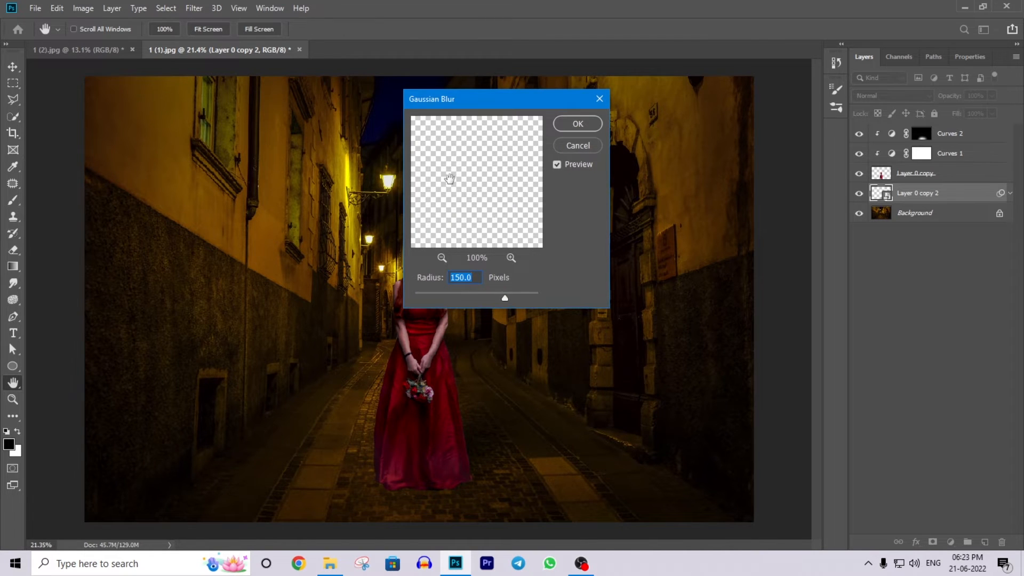
pyautogui.press('Return')
# Compare the street with the blurred shadow hidden and shown, and examine the composite close up and as a whole
pyautogui.click(858, 195)
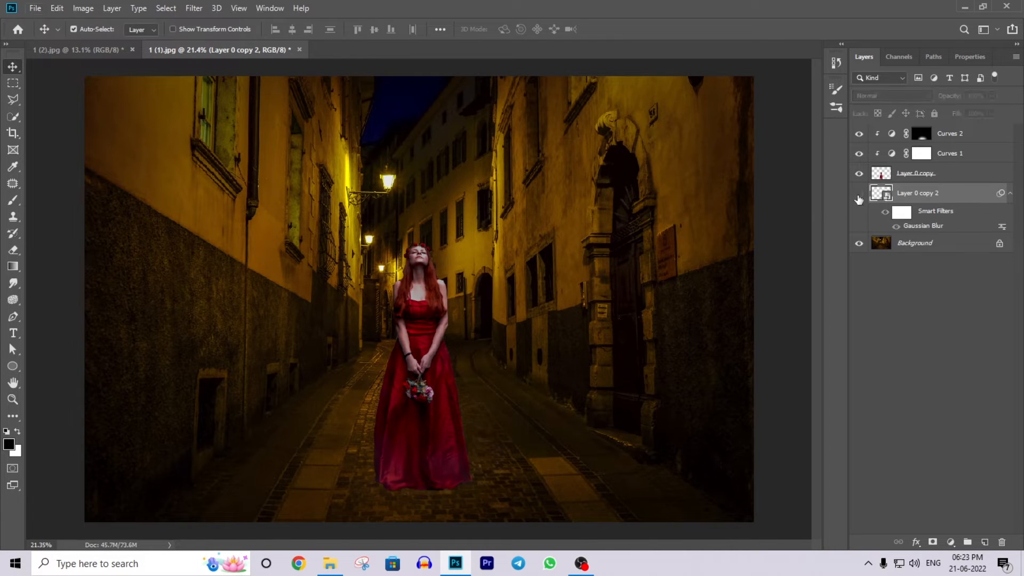
pyautogui.click(858, 195)
pyautogui.scroll(-3, 403, 329)
pyautogui.scroll(3, 358, 397)
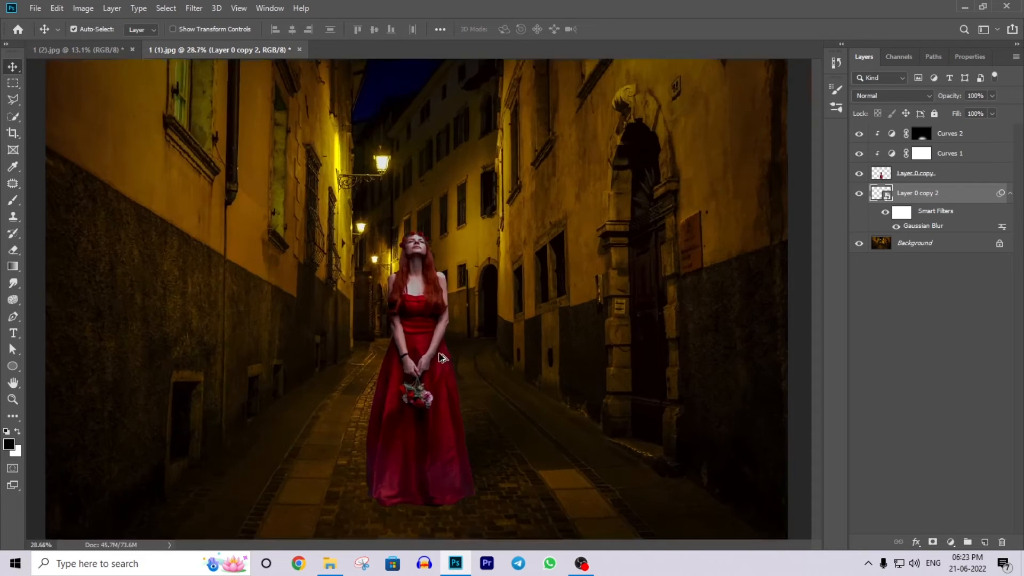
pyautogui.scroll(-3, 373, 347)
pyautogui.scroll(2, 425, 266)
pyautogui.scroll(1, 425, 265)
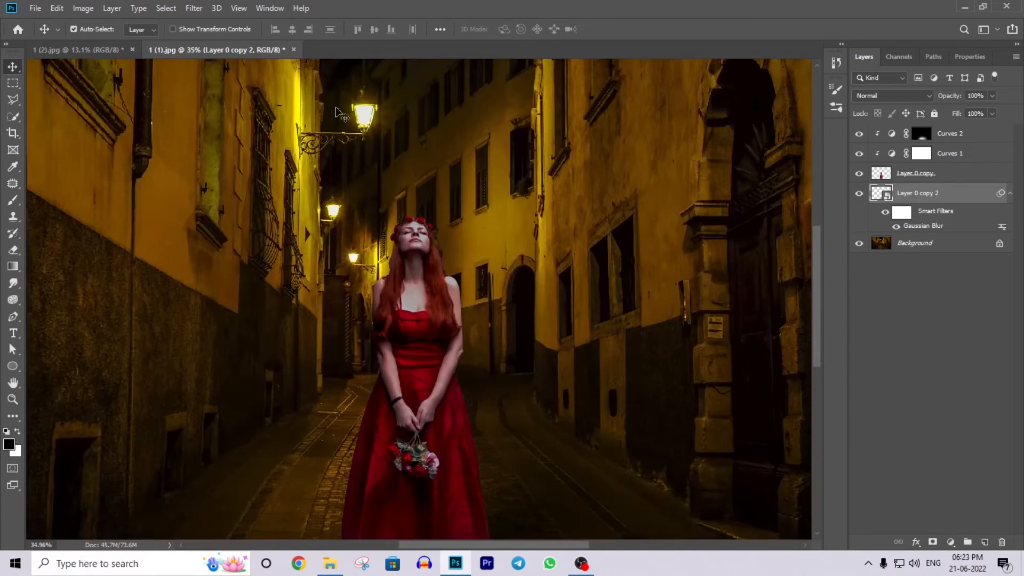
pyautogui.scroll(-2, 342, 111)
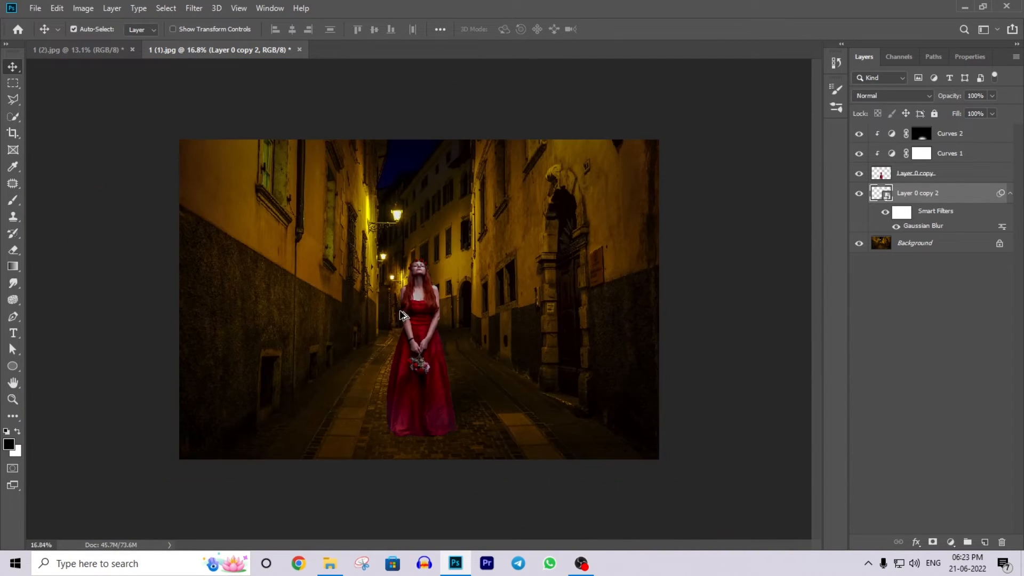
pyautogui.scroll(2, 404, 304)
# Add a new Curves adjustment above Curves 2 and choose its Blue channel for editing
pyautogui.click(988, 140)
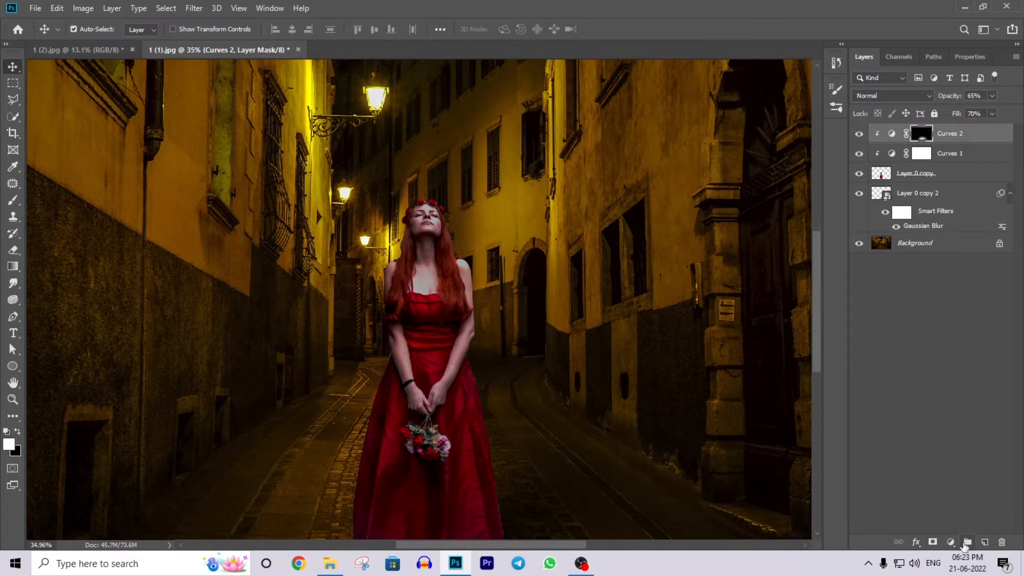
pyautogui.click(957, 542)
pyautogui.click(960, 373)
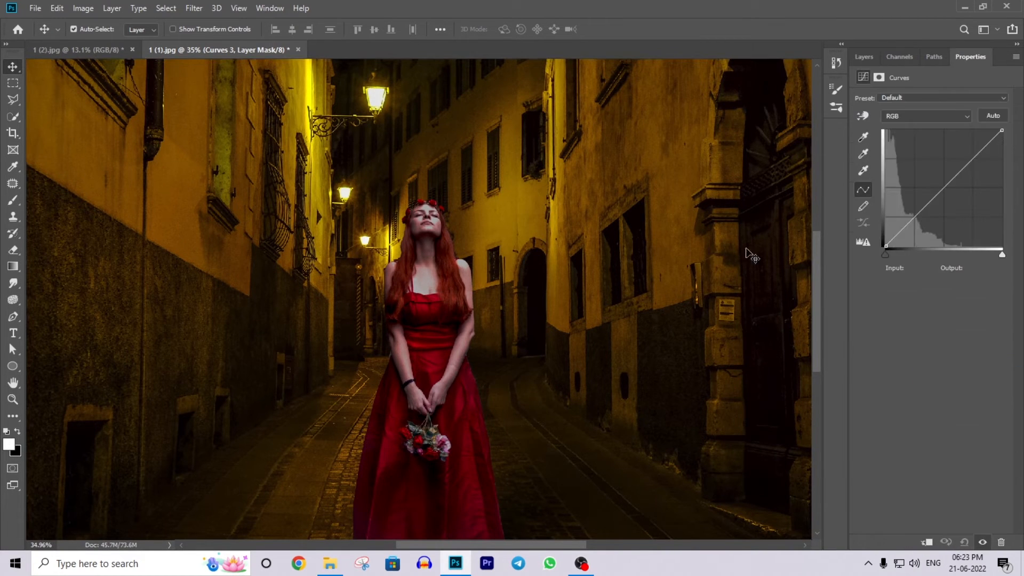
pyautogui.click(932, 115)
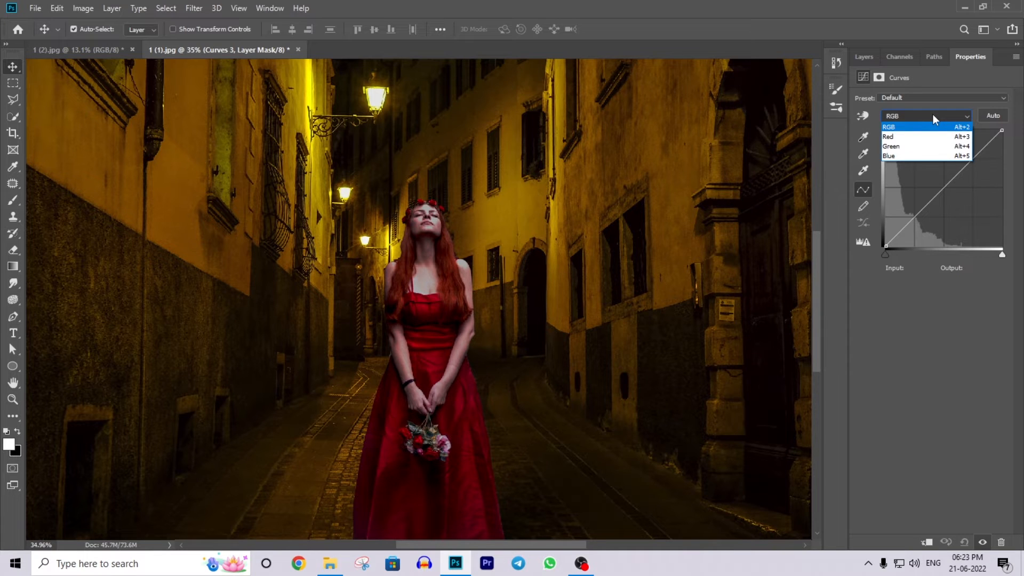
pyautogui.click(936, 156)
# Undo a trial boost of the Blue curve, and lower its highlights and darker midtones, placing a point at input 90, output 54
pyautogui.moveTo(939, 194); pyautogui.dragTo(905, 149)
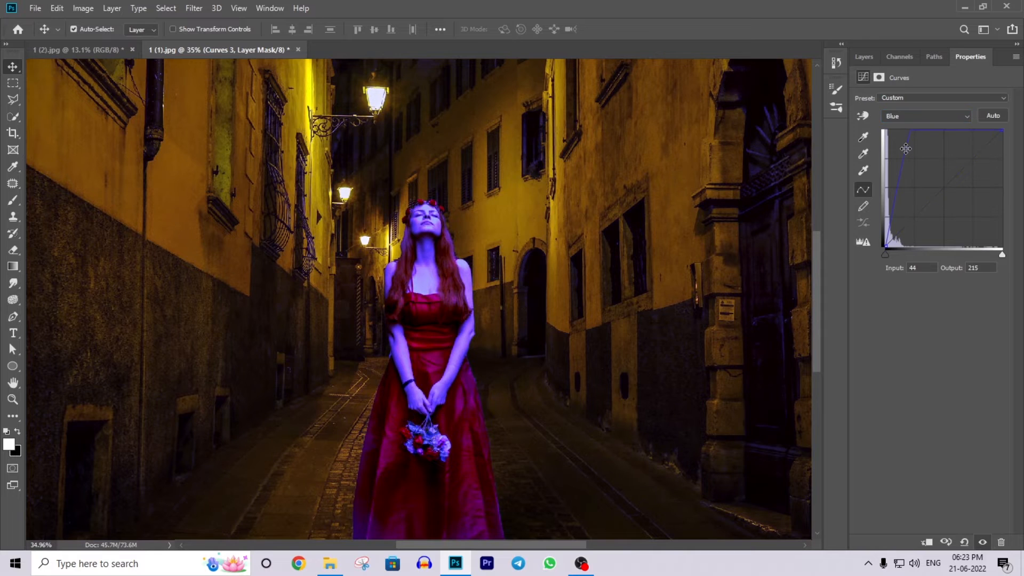
pyautogui.hotkey('ctrl', 'z')
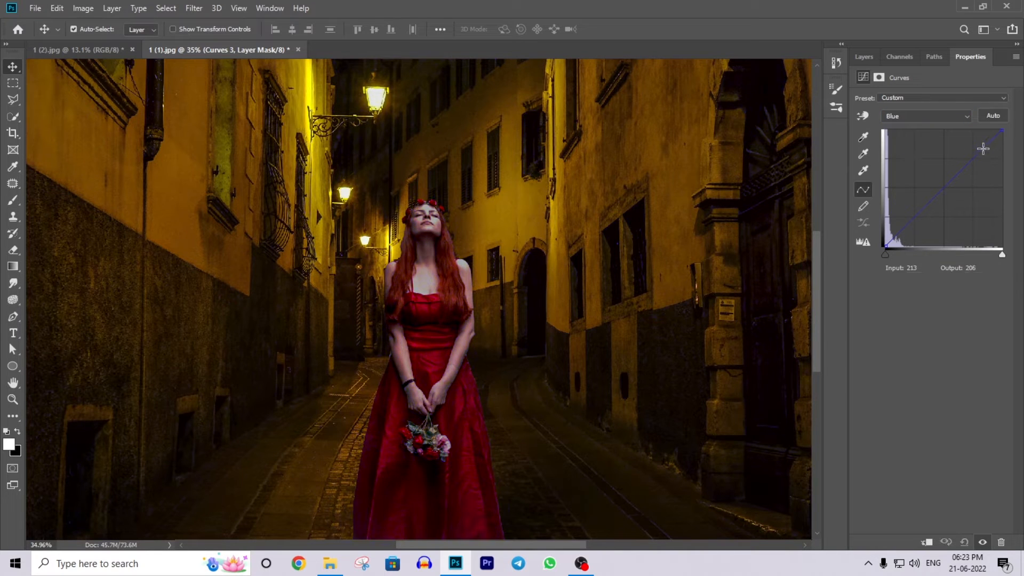
pyautogui.moveTo(983, 149); pyautogui.dragTo(988, 158)
pyautogui.click(928, 217)
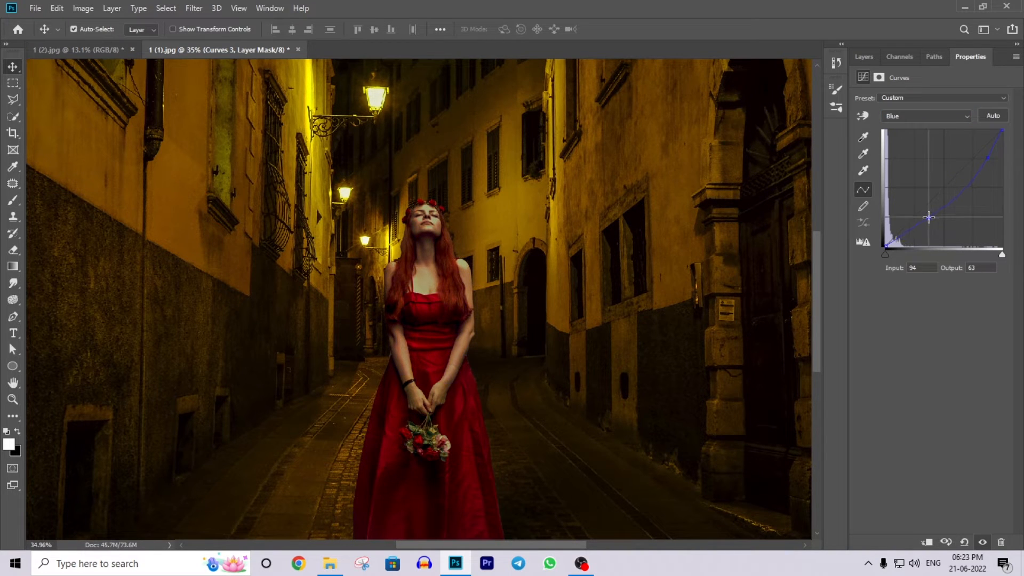
pyautogui.moveTo(928, 217); pyautogui.dragTo(927, 216)
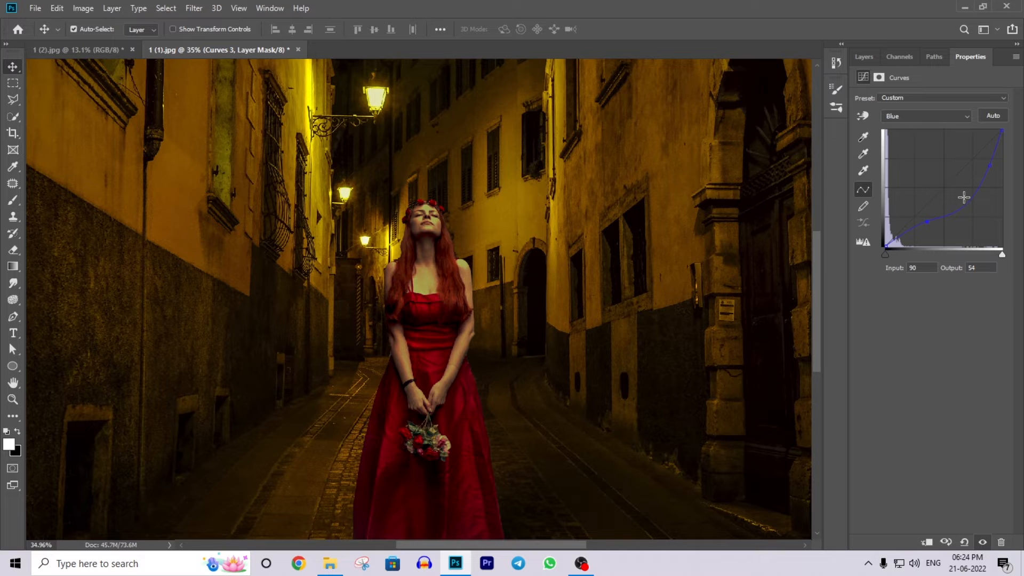
# Reshape the Blue curve with a highlight point at input 224, output 200, and an upper-midtone point at input 186, output 115
pyautogui.moveTo(988, 158); pyautogui.dragTo(987, 156)
pyautogui.scroll(-3, 397, 228)
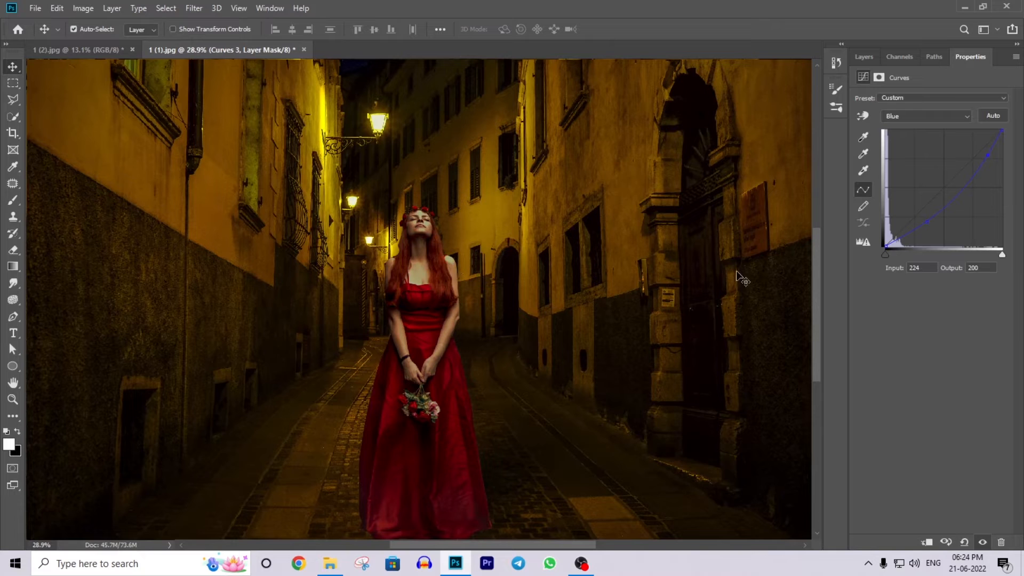
pyautogui.moveTo(928, 220); pyautogui.dragTo(929, 221)
pyautogui.moveTo(987, 156)
pyautogui.mouseDown()
pyautogui.moveTo(982, 147)
pyautogui.moveTo(982, 183)
pyautogui.moveTo(995, 172)
pyautogui.moveTo(988, 155)
pyautogui.mouseUp()
pyautogui.moveTo(931, 222); pyautogui.dragTo(929, 225)
pyautogui.moveTo(963, 183); pyautogui.dragTo(970, 194)
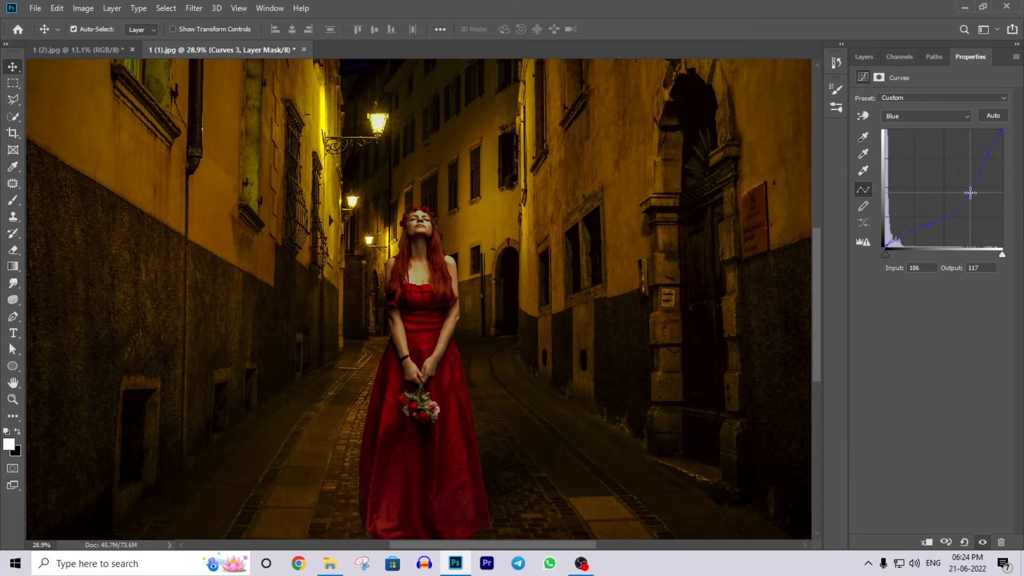
pyautogui.scroll(-2, 624, 203)
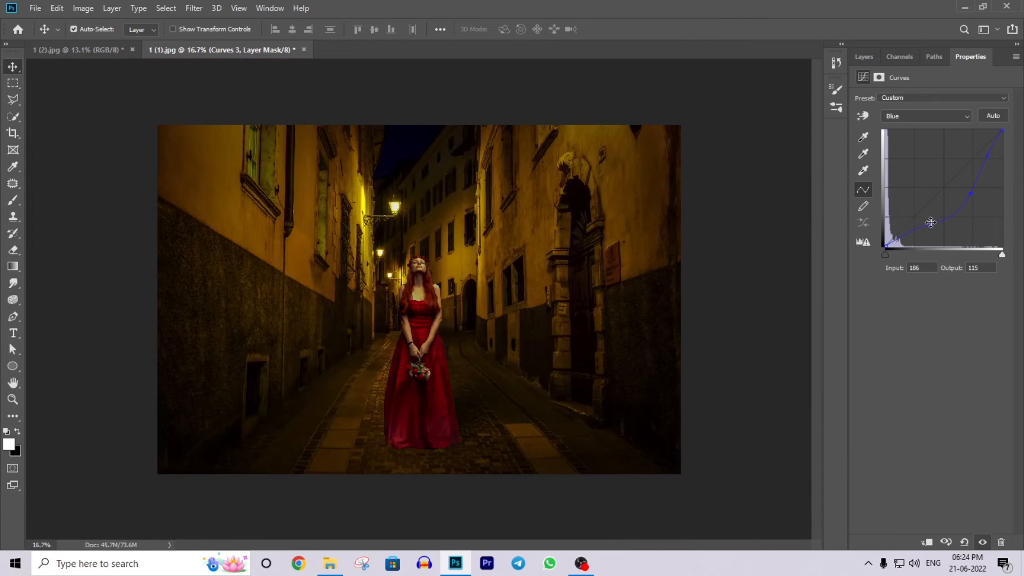
# Lower the Blue curve's darker midtones and white endpoint, and move its black point to input 40, output 0
pyautogui.moveTo(929, 225); pyautogui.dragTo(929, 228)
pyautogui.moveTo(1001, 131); pyautogui.dragTo(963, 192)
pyautogui.scroll(2, 323, 299)
pyautogui.scroll(2, 322, 299)
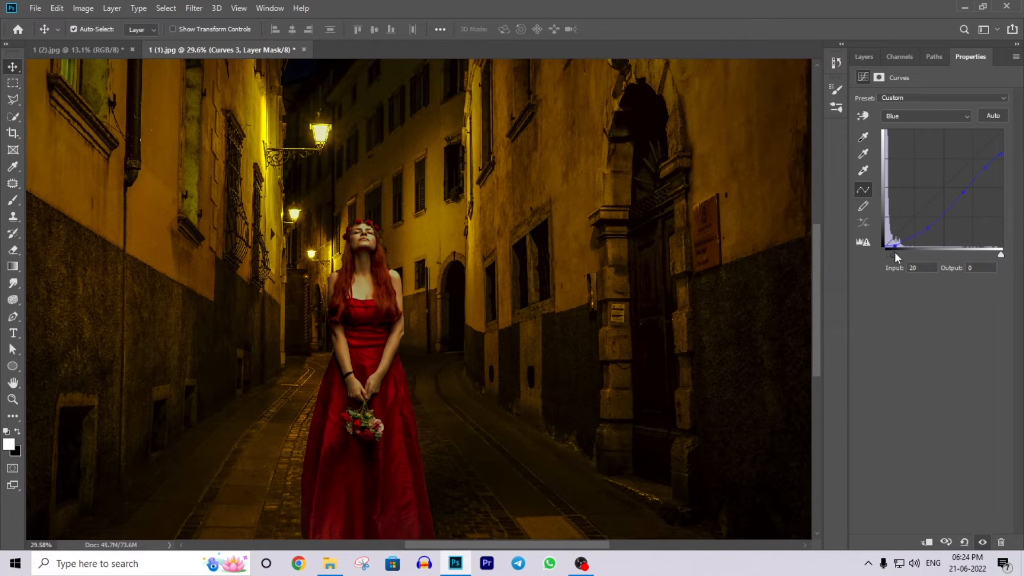
pyautogui.scroll(-5, 291, 229)
# Clip Curves 3 to the woman's layer and set Blue curve points at input 151, output 112, and input 90, output 46
pyautogui.click(927, 542)
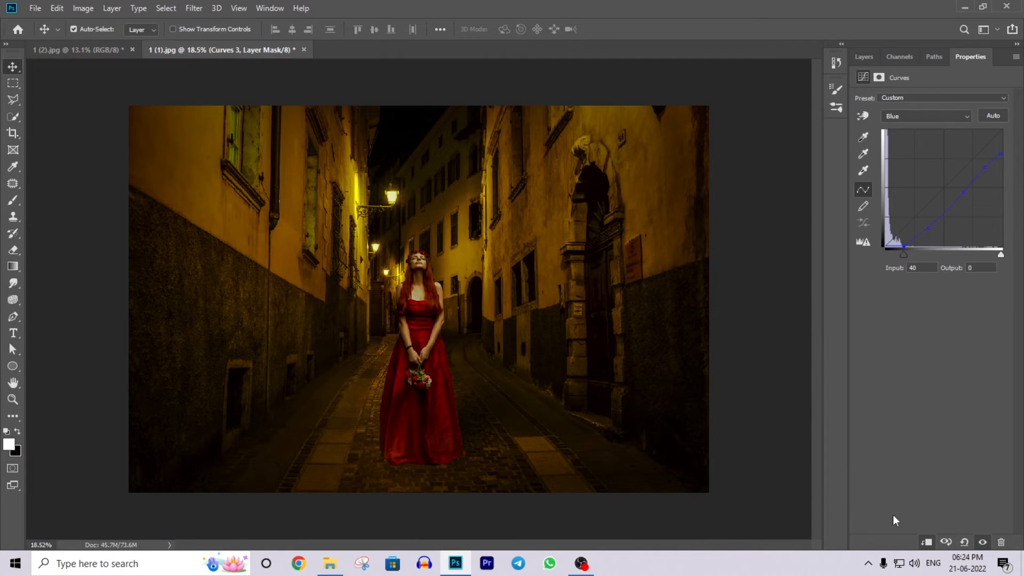
pyautogui.scroll(7, 469, 312)
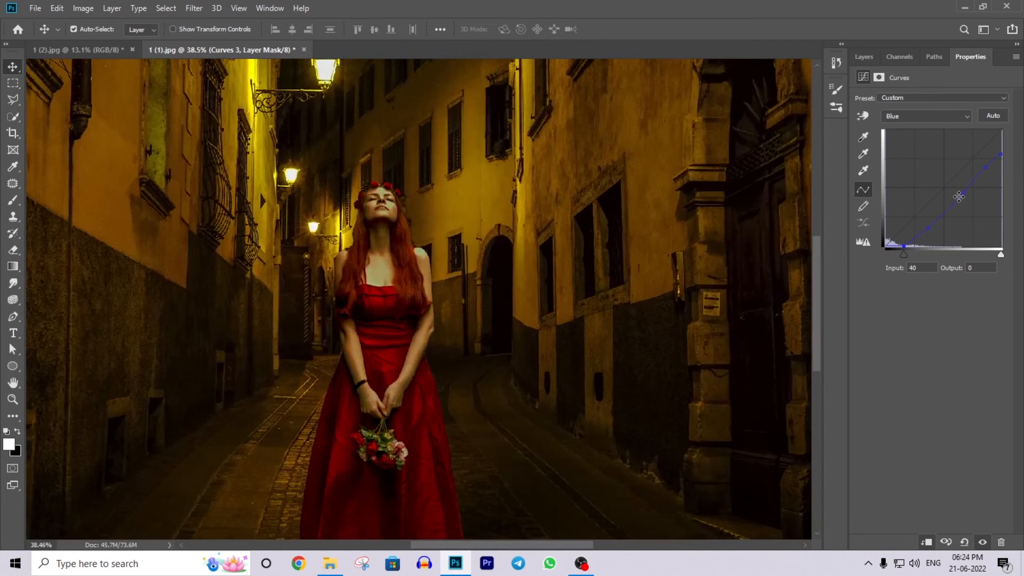
pyautogui.moveTo(959, 196); pyautogui.dragTo(953, 196)
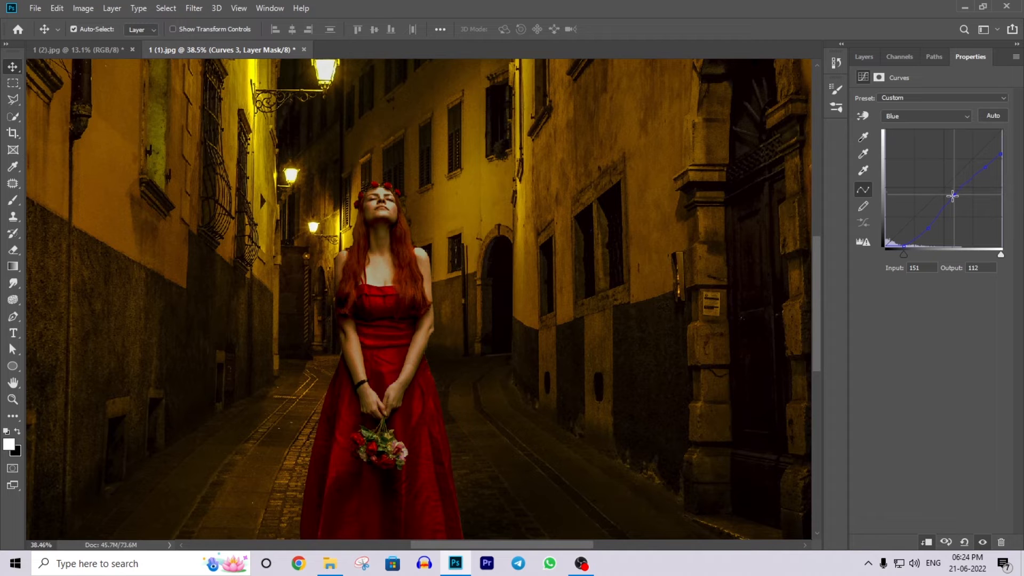
pyautogui.moveTo(928, 228); pyautogui.dragTo(927, 226)
# Lower the Blue curve further, placing points at input 160, output 94, and input 229, output 165, plus one between them
pyautogui.scroll(-4, 437, 242)
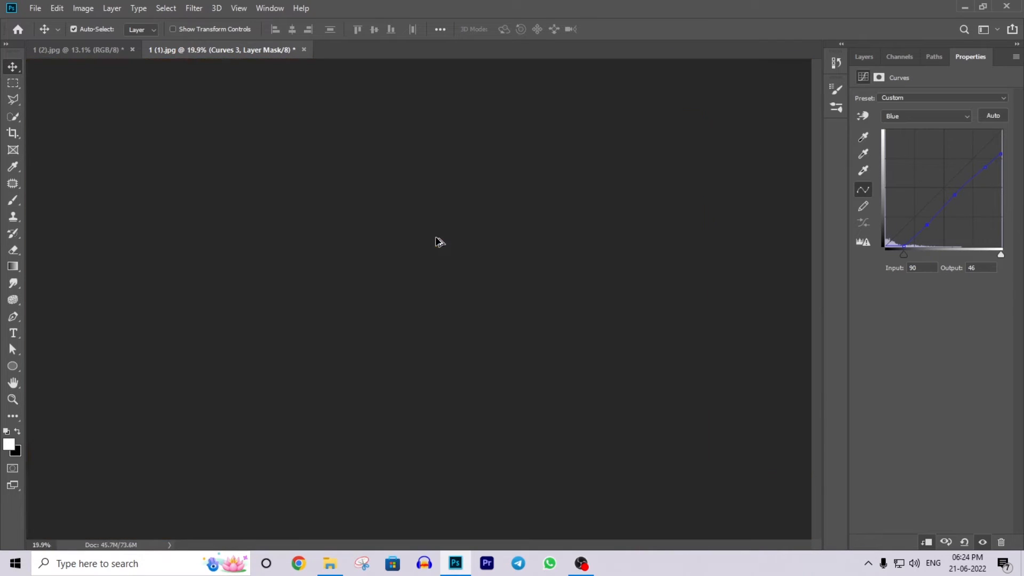
pyautogui.scroll(4, 438, 241)
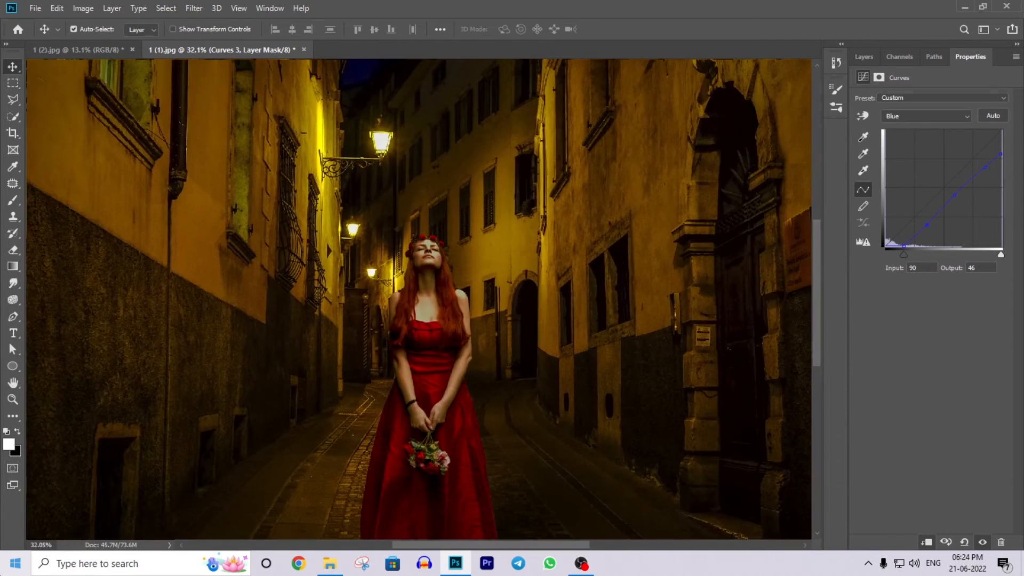
pyautogui.scroll(-3, 130, 277)
pyautogui.scroll(5, 693, 361)
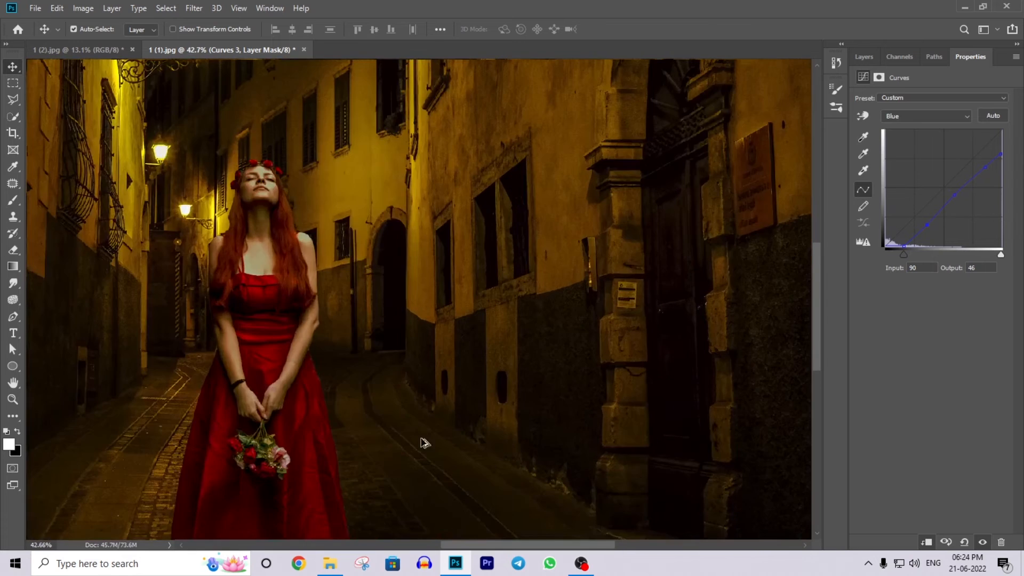
pyautogui.scroll(5, 339, 359)
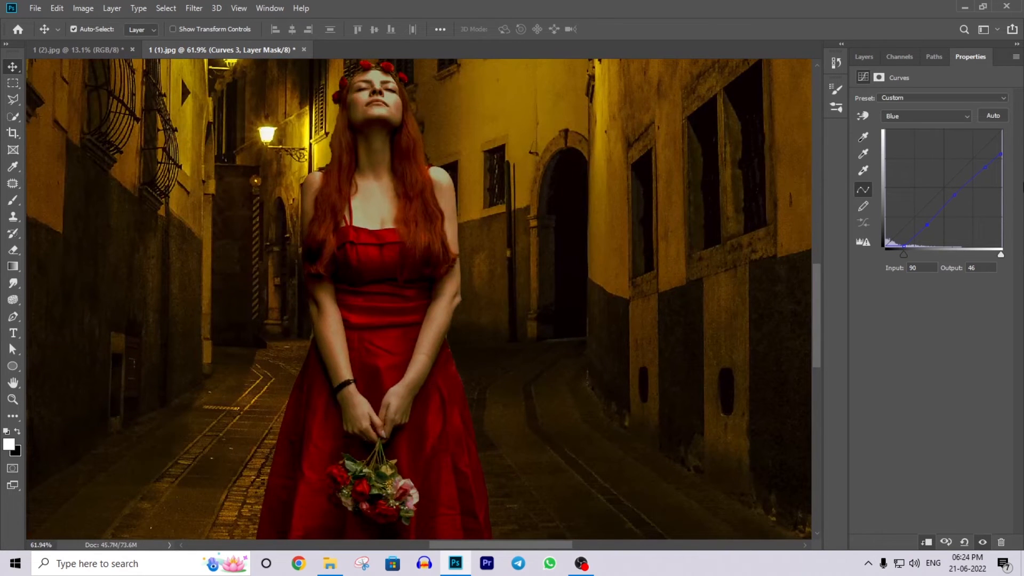
pyautogui.moveTo(957, 198)
pyautogui.mouseDown()
pyautogui.moveTo(928, 231)
pyautogui.moveTo(953, 196)
pyautogui.moveTo(962, 202)
pyautogui.mouseUp()
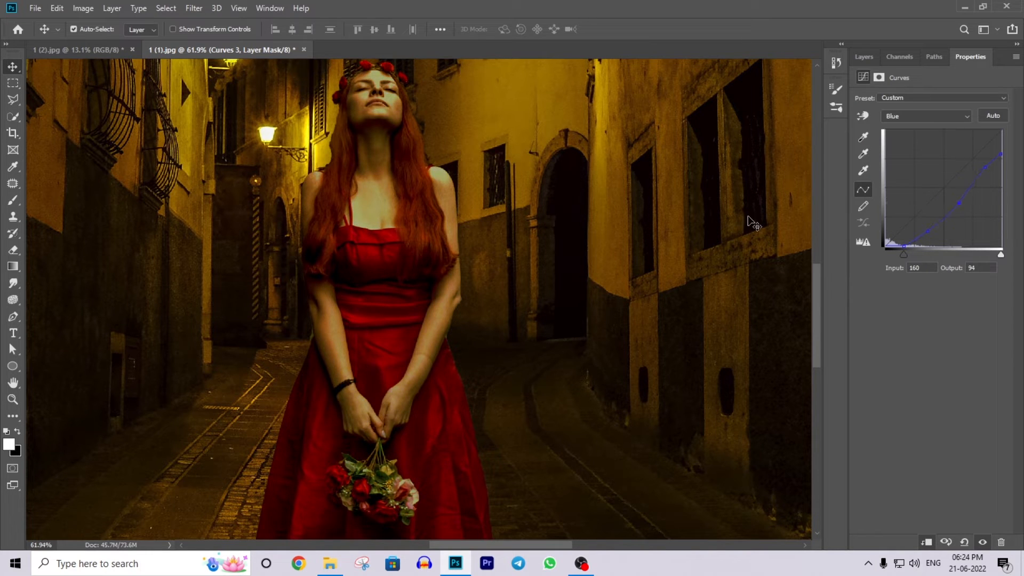
pyautogui.scroll(-3, 512, 224)
pyautogui.moveTo(983, 169); pyautogui.dragTo(991, 171)
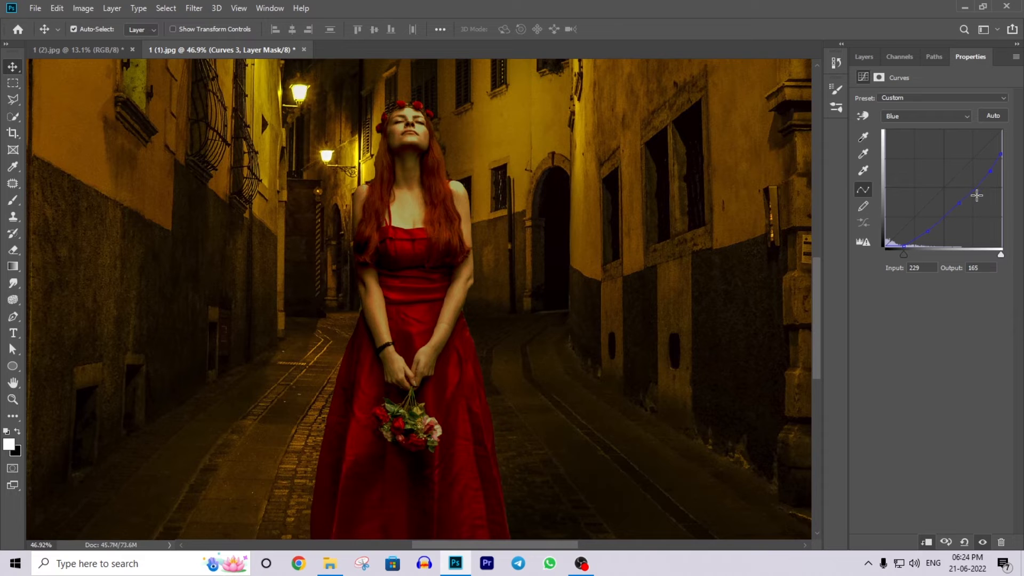
pyautogui.click(971, 197)
# Try the Curves 3 layer at 50% opacity and compare the composite with the adjustment hidden and shown
pyautogui.click(874, 59)
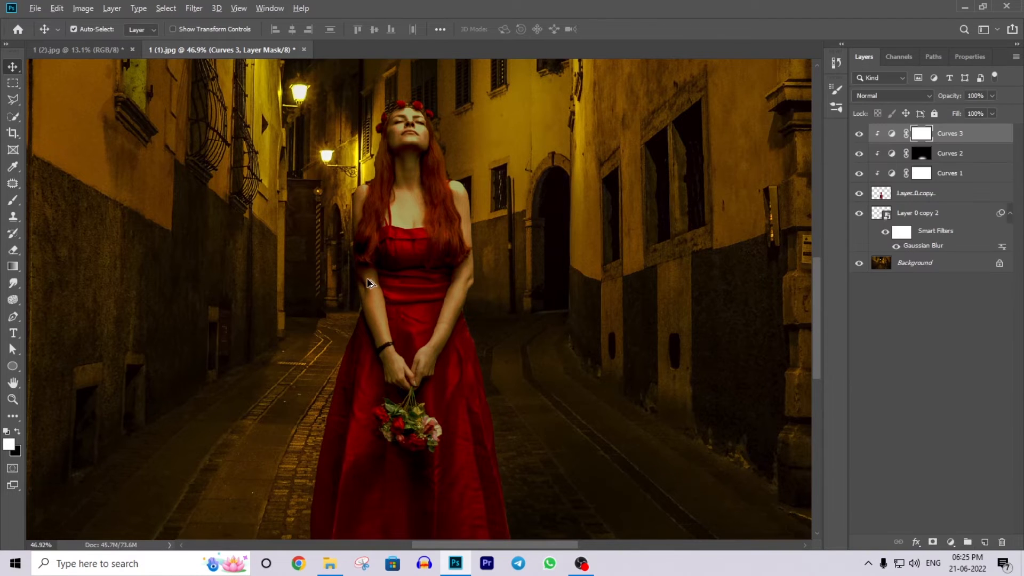
pyautogui.scroll(-3, 368, 288)
pyautogui.scroll(-2, 368, 291)
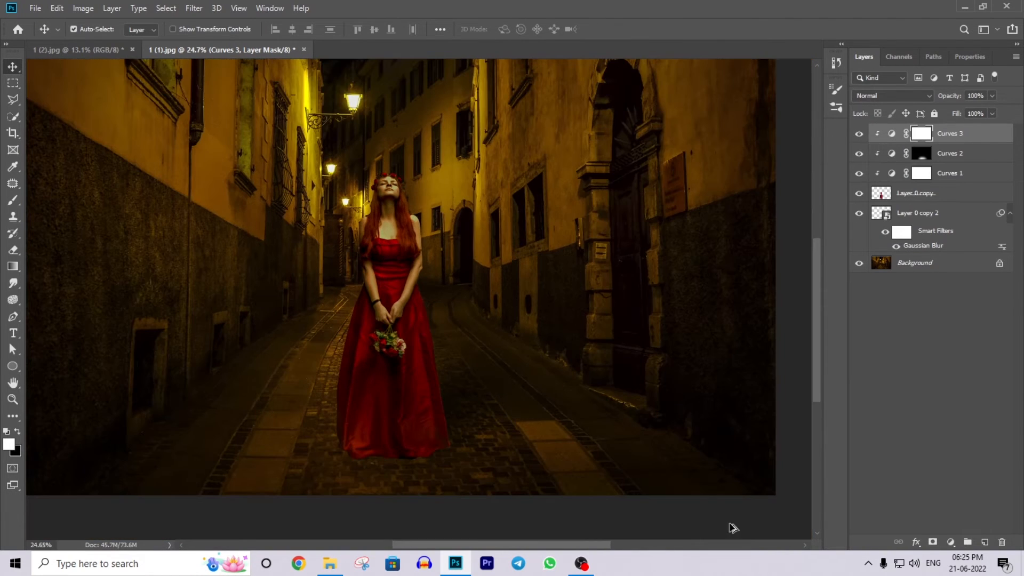
pyautogui.scroll(-1, 626, 405)
pyautogui.scroll(-1, 631, 390)
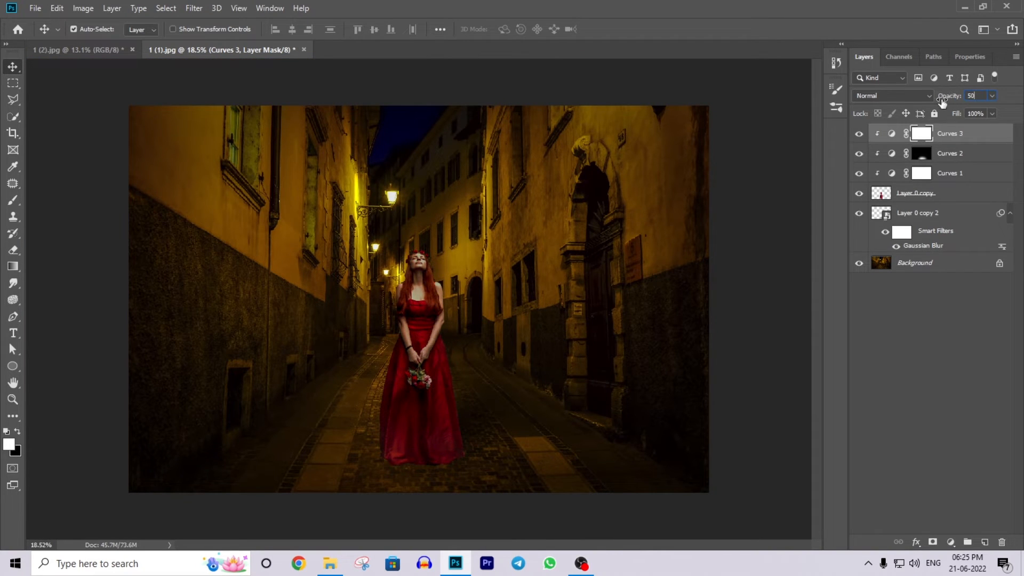
pyautogui.moveTo(953, 100); pyautogui.dragTo(951, 102)
pyautogui.moveTo(849, 133); pyautogui.dragTo(860, 130)
pyautogui.click(865, 133)
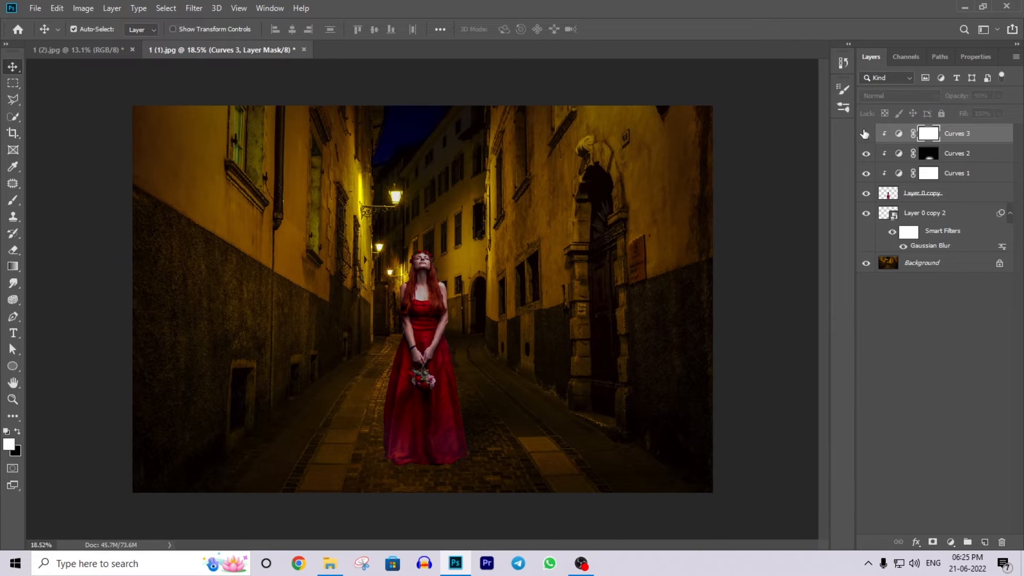
pyautogui.click(867, 134)
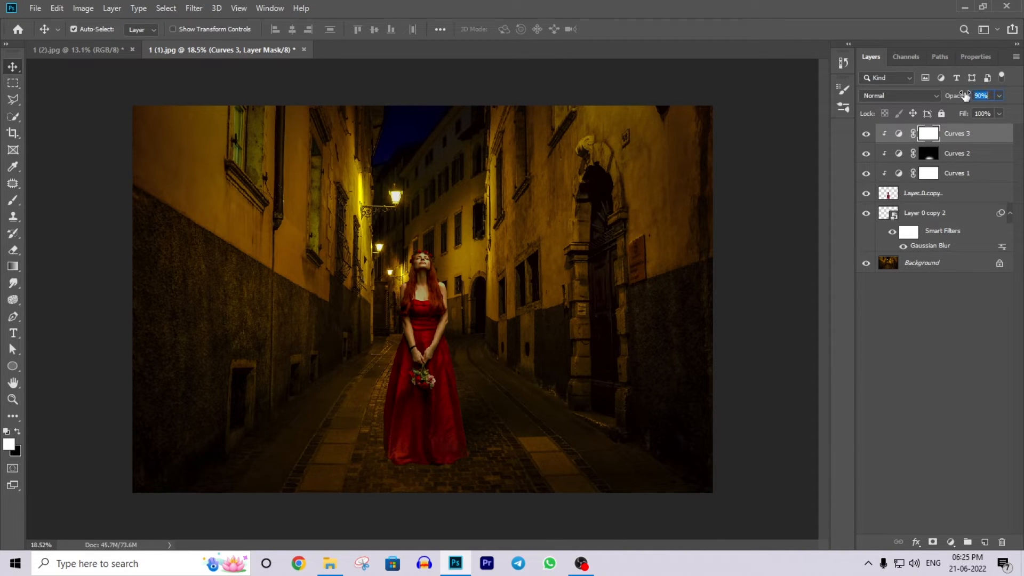
# Set the Curves 3 layer's opacity to 95% and compare the woman's colour with the adjustment hidden and shown
pyautogui.write('9')
pyautogui.scroll(-2, 681, 288)
pyautogui.scroll(4, 681, 288)
pyautogui.click(865, 133)
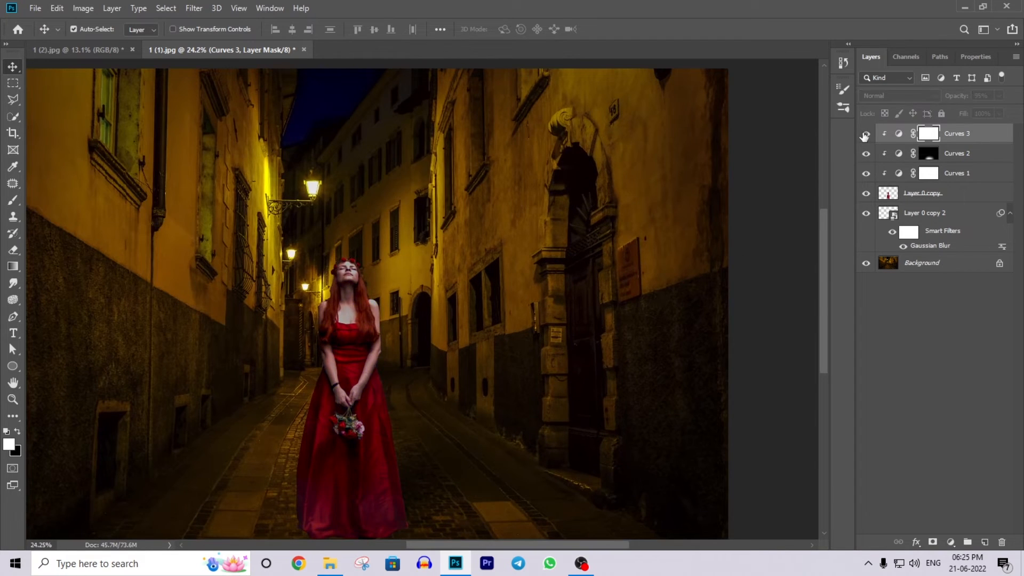
pyautogui.click(865, 134)
pyautogui.scroll(-1, 736, 264)
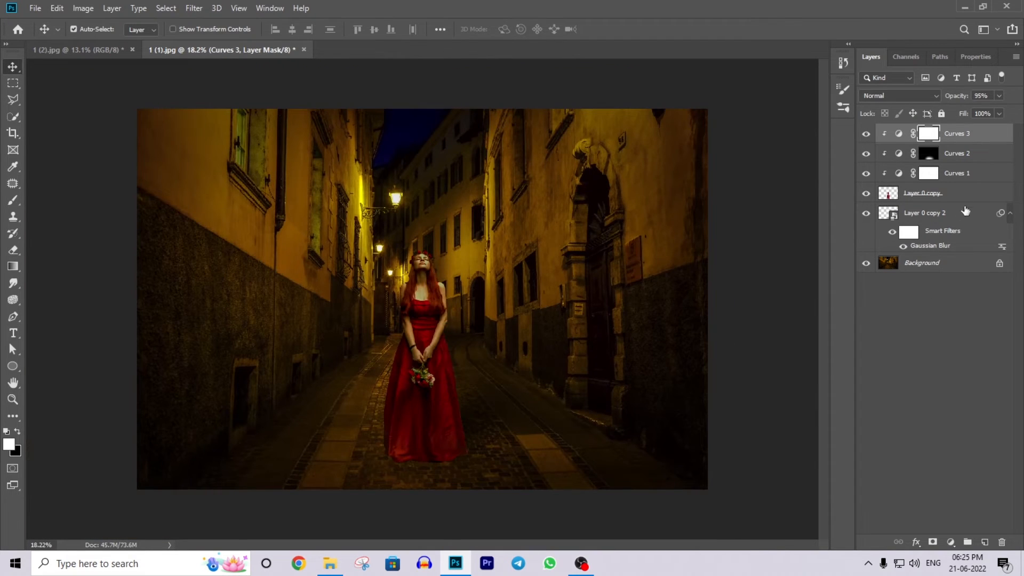
# Try a reset, unclipped duplicate of Curves 3 with a reshaped RGB curve over the whole image
pyautogui.hotkey('ctrl', 'j')
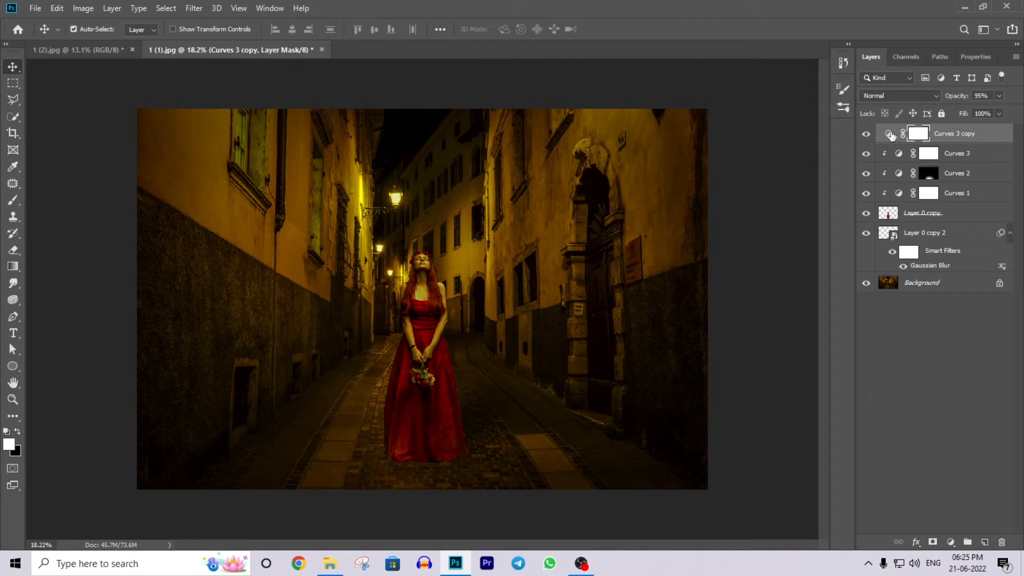
pyautogui.doubleClick(889, 134)
pyautogui.click(964, 541)
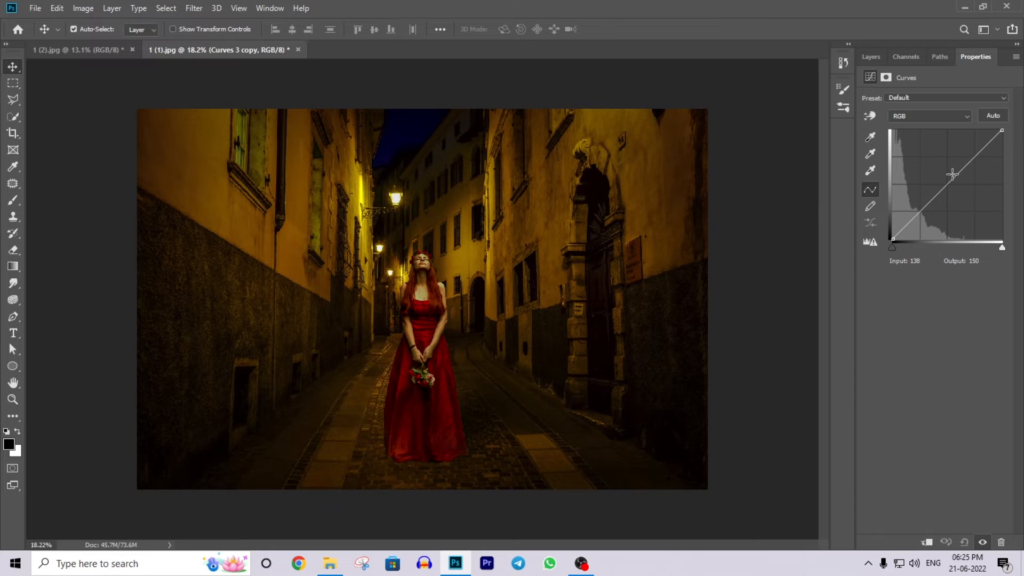
pyautogui.moveTo(953, 178); pyautogui.dragTo(987, 277)
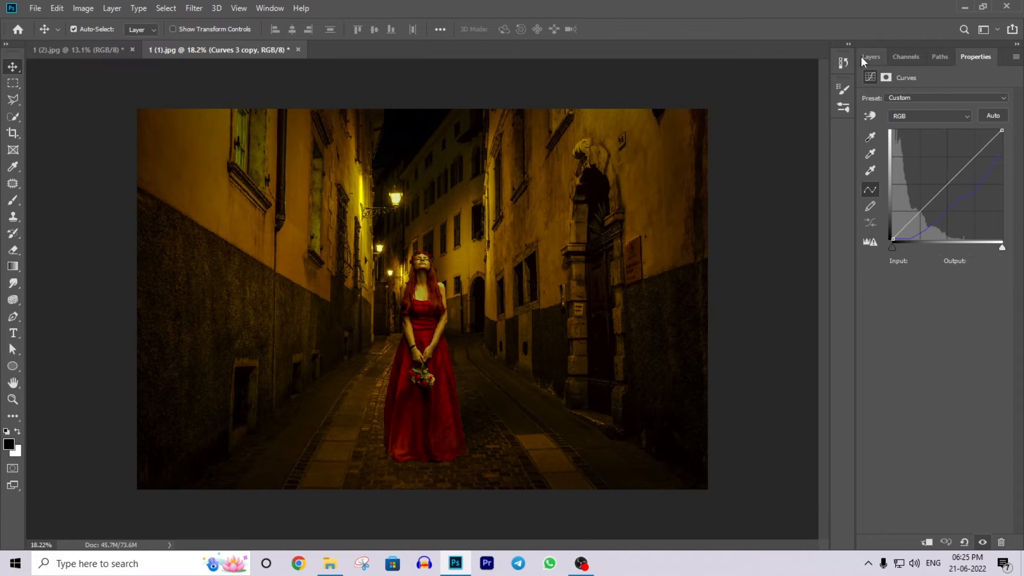
pyautogui.click(871, 57)
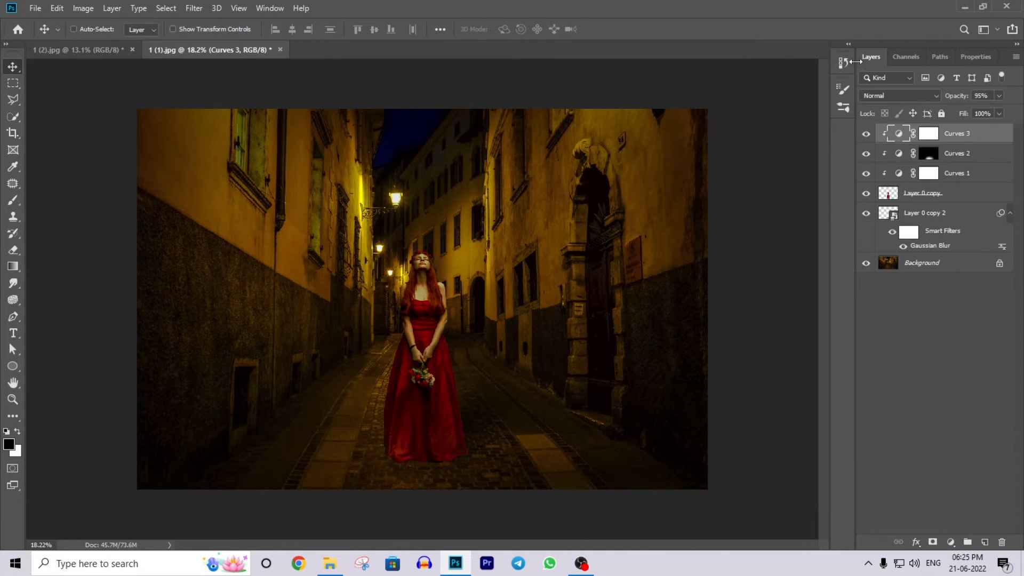
# Draw a white ellipse about 4538 by 3107 px over most of the street scene and move it slightly upward
pyautogui.scroll(-3, 501, 273)
pyautogui.scroll(2, 501, 273)
pyautogui.scroll(-2, 501, 273)
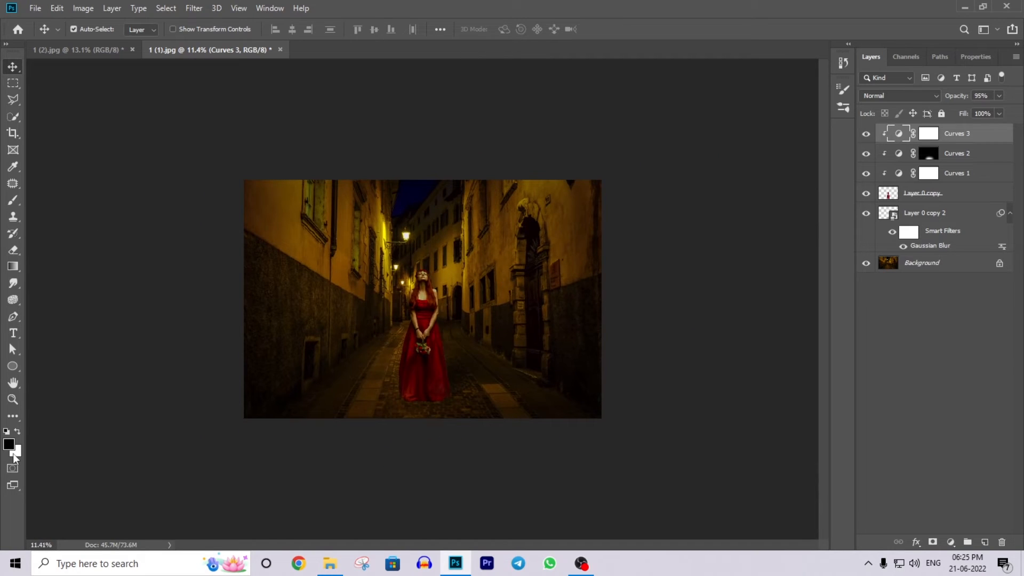
pyautogui.click(13, 365)
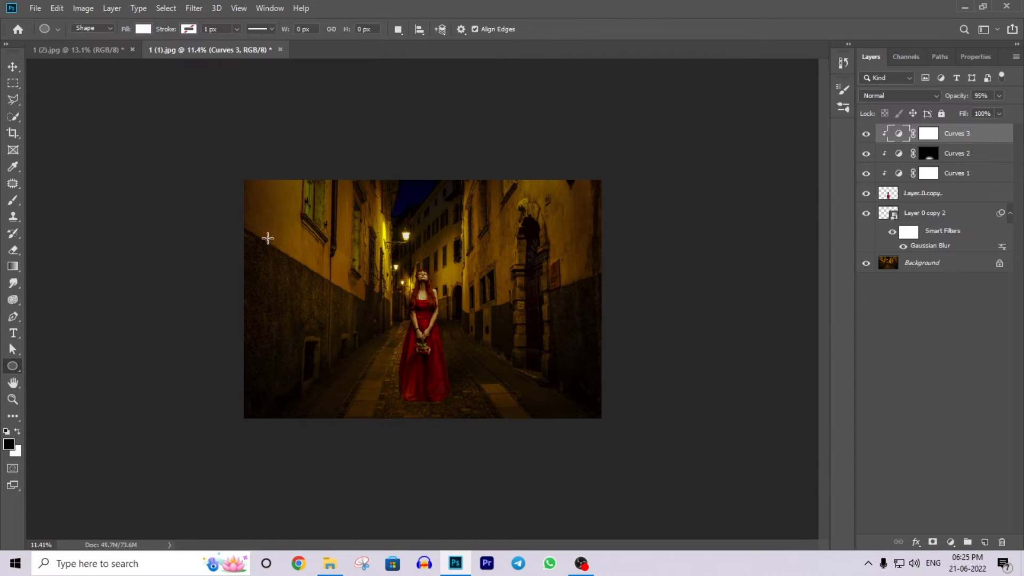
pyautogui.moveTo(266, 190); pyautogui.dragTo(591, 408)
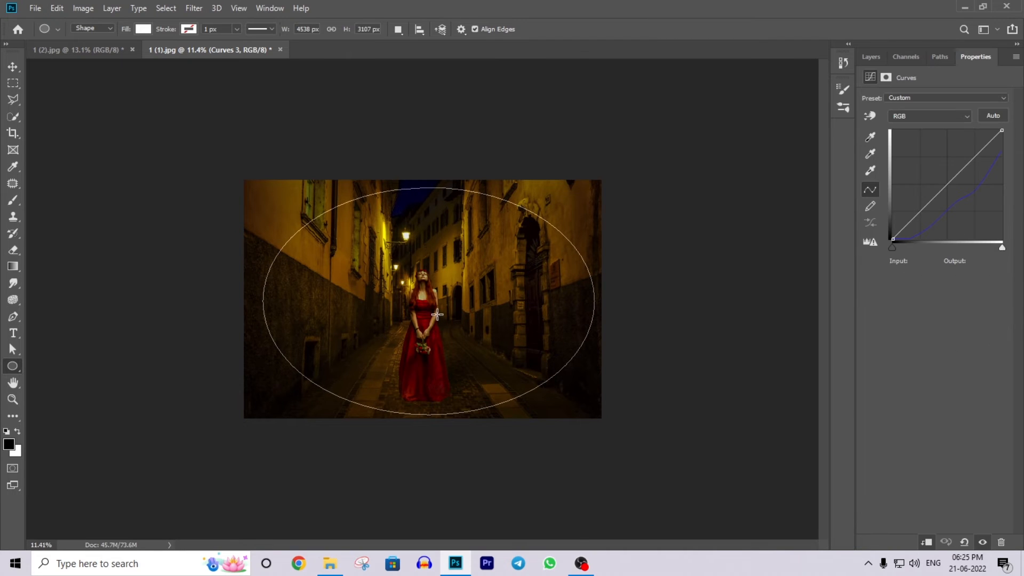
pyautogui.press('v')
pyautogui.moveTo(441, 306); pyautogui.dragTo(445, 293)
# Change the ellipse's fill to the warm orange ffc13f, starting from a colour sampled on the lit wall
pyautogui.click(870, 158)
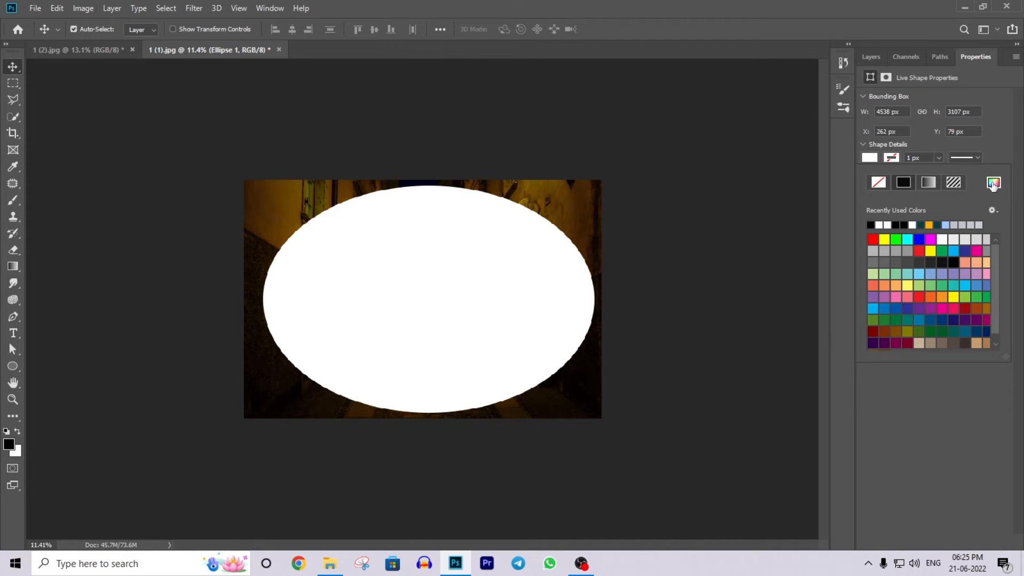
pyautogui.click(993, 183)
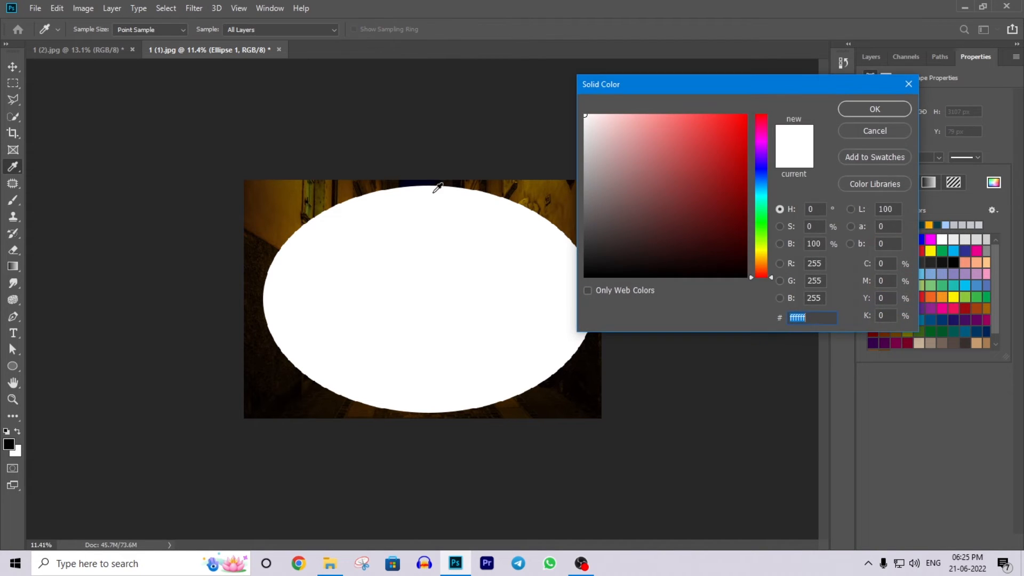
pyautogui.click(299, 189)
pyautogui.moveTo(725, 171)
pyautogui.mouseDown()
pyautogui.moveTo(694, 155)
pyautogui.moveTo(707, 101)
pyautogui.mouseUp()
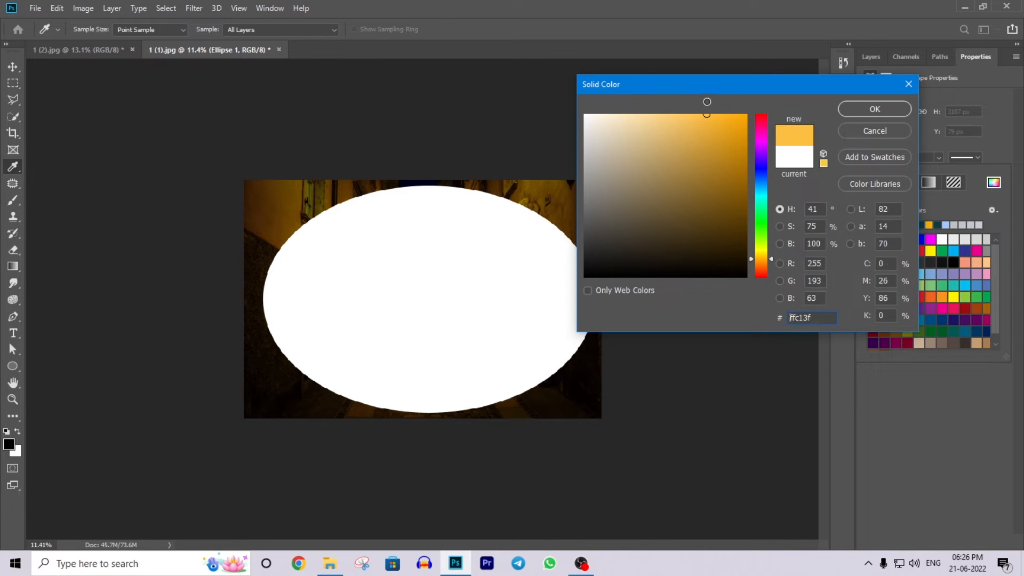
pyautogui.click(850, 110)
# Subtract the ellipse from its shape layer so the orange covers only the area around the oval
pyautogui.click(874, 56)
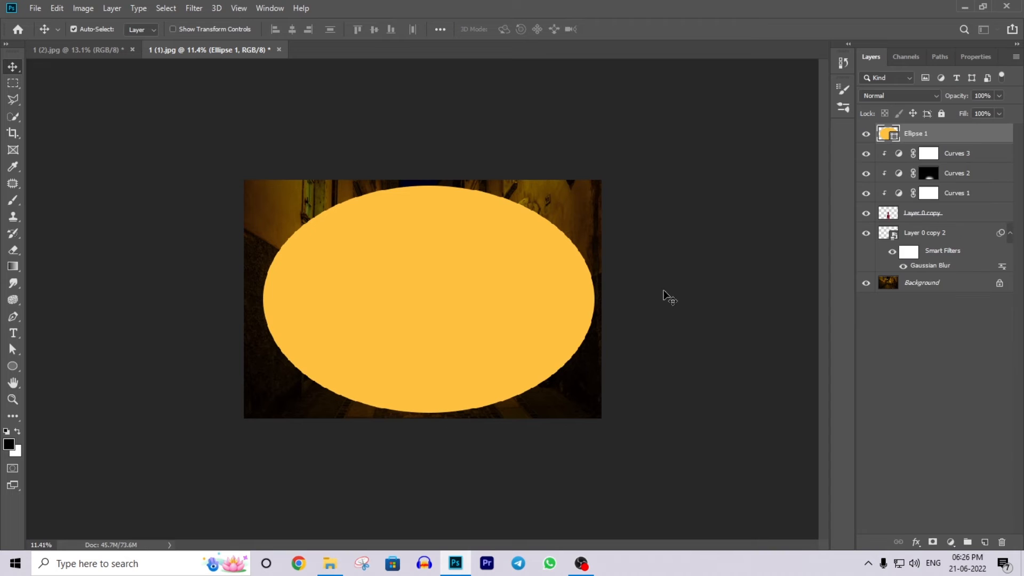
pyautogui.click(977, 58)
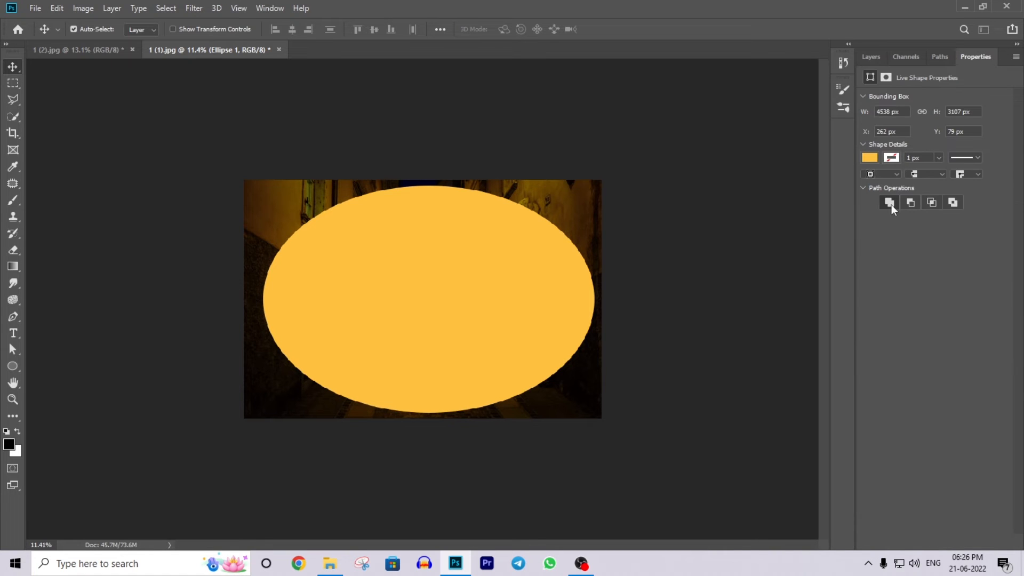
pyautogui.click(909, 203)
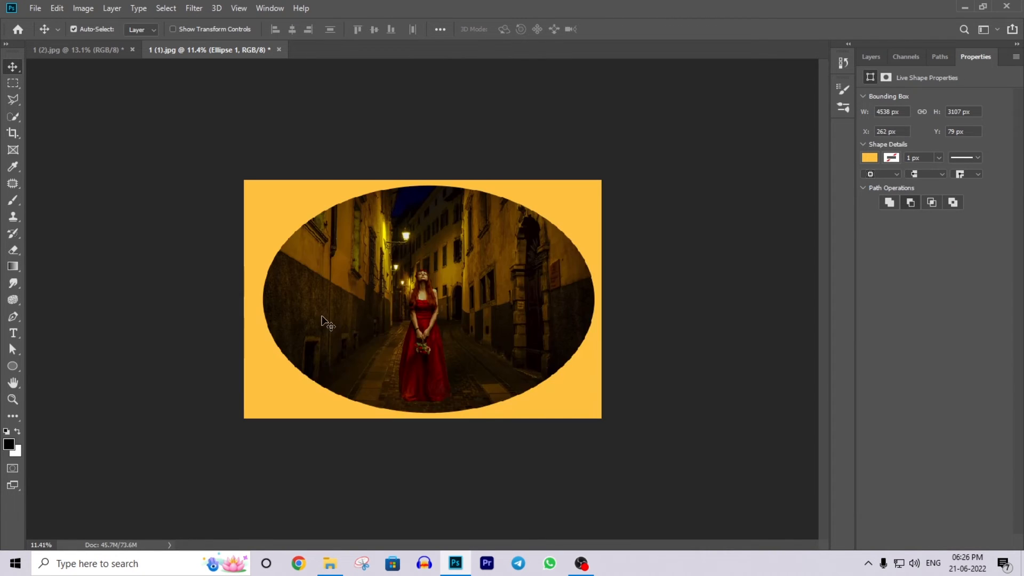
pyautogui.scroll(-1, 348, 295)
pyautogui.scroll(2, 347, 295)
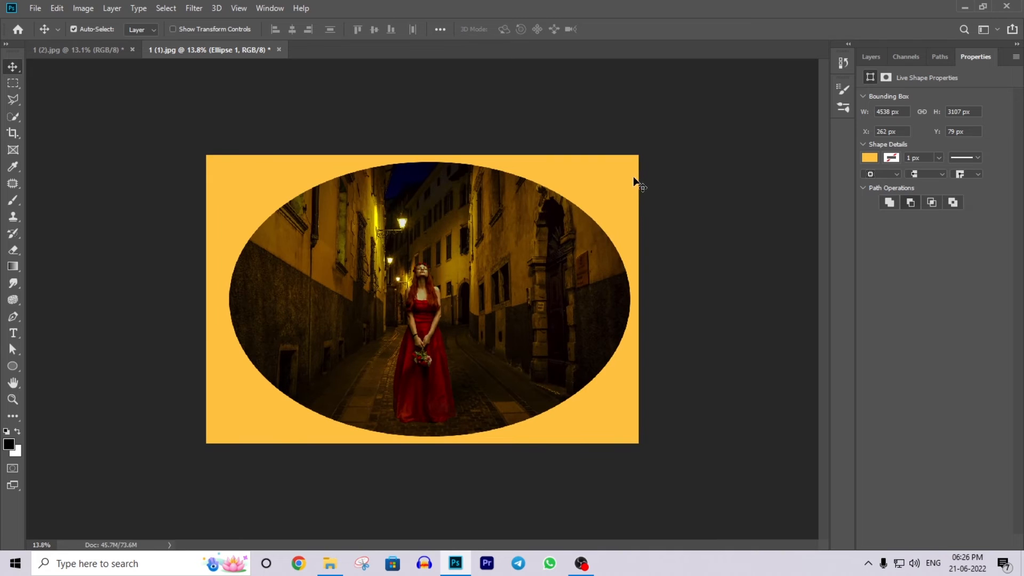
pyautogui.click(871, 57)
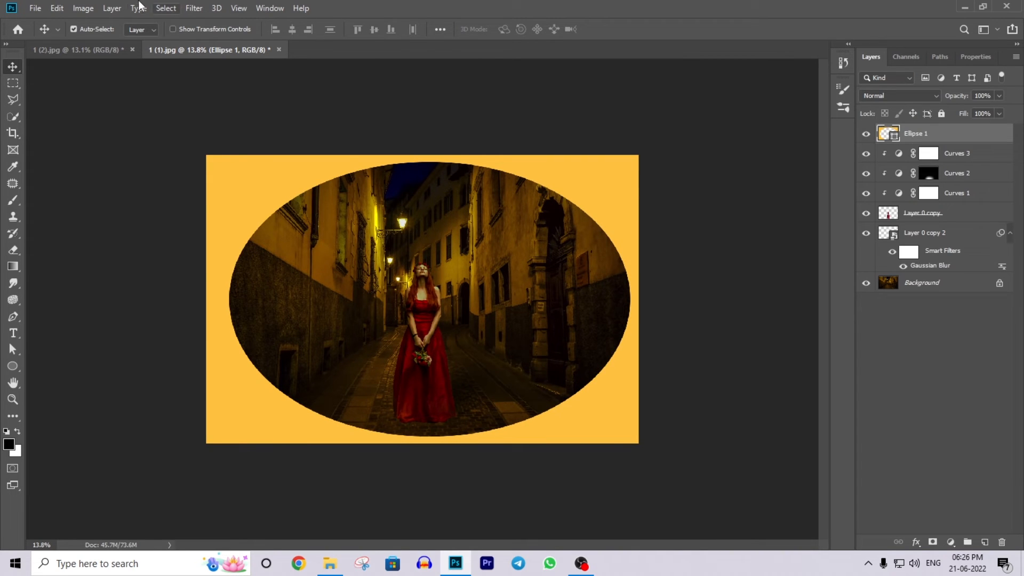
# Convert the orange surround layer to a smart object and soften its oval edge with a strong Gaussian Blur
pyautogui.click(193, 8)
pyautogui.click(199, 42)
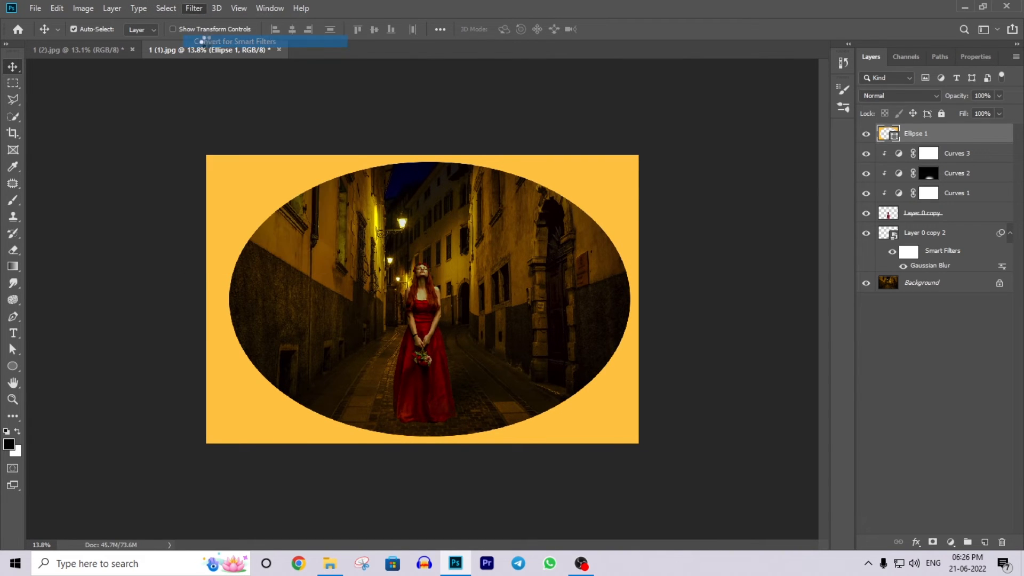
pyautogui.click(194, 8)
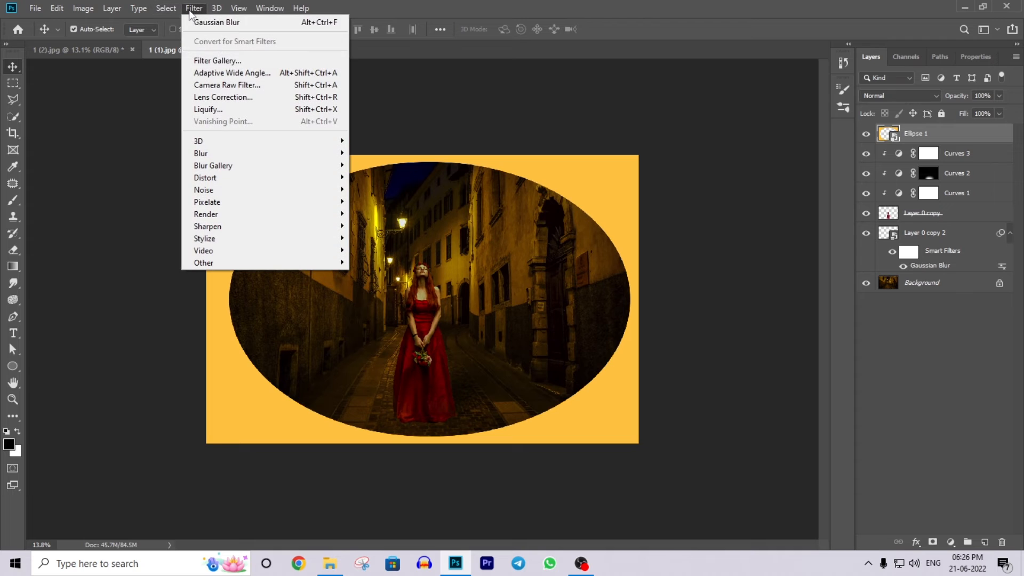
pyautogui.click(215, 22)
pyautogui.moveTo(508, 300)
pyautogui.mouseDown()
pyautogui.moveTo(529, 299)
pyautogui.moveTo(520, 297)
pyautogui.mouseUp()
pyautogui.click(586, 128)
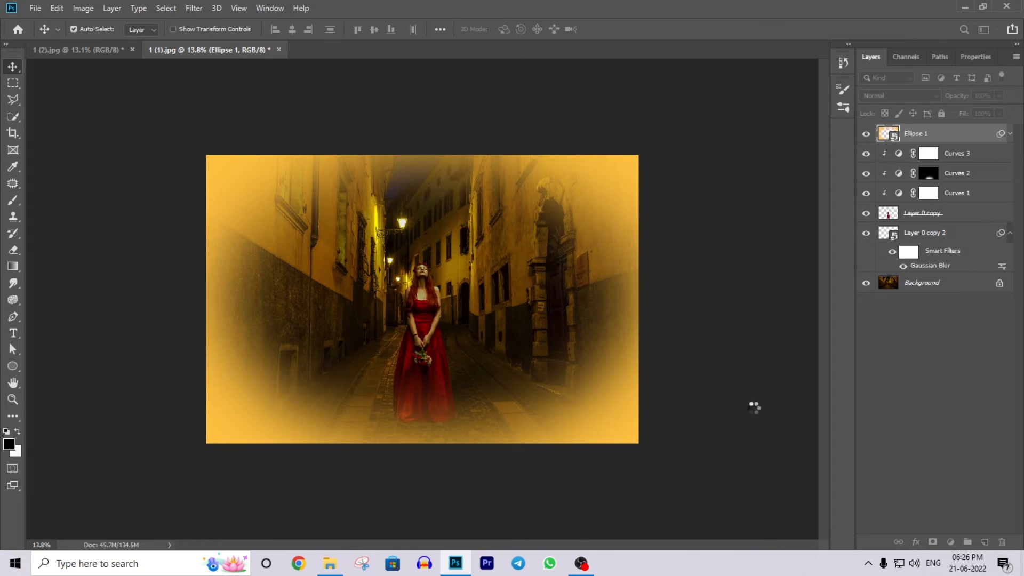
# Reduce the blurred orange surround layer to 20% opacity and 20% fill
pyautogui.click(962, 96)
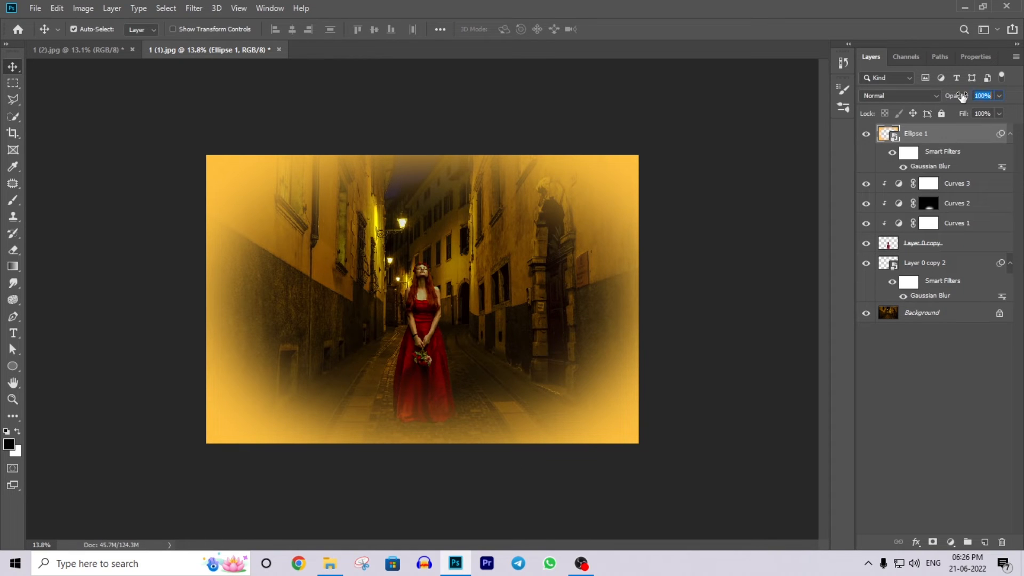
pyautogui.write('20')
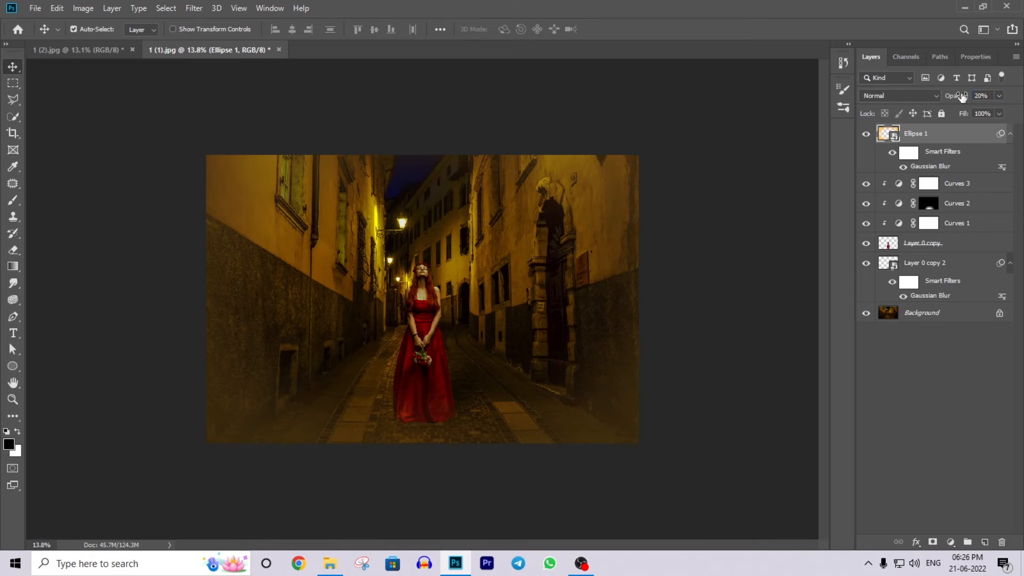
pyautogui.click(965, 113)
pyautogui.write('20')
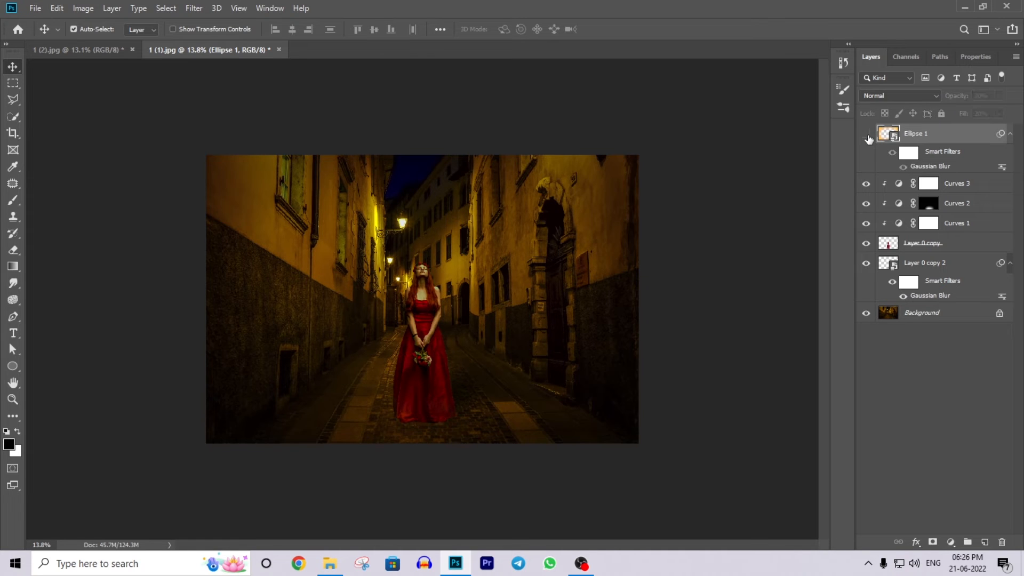
# Add a Curves adjustment masked by the surround layer's selection and darken its RGB curve with a point at input 161, output 95
pyautogui.scroll(2, 292, 293)
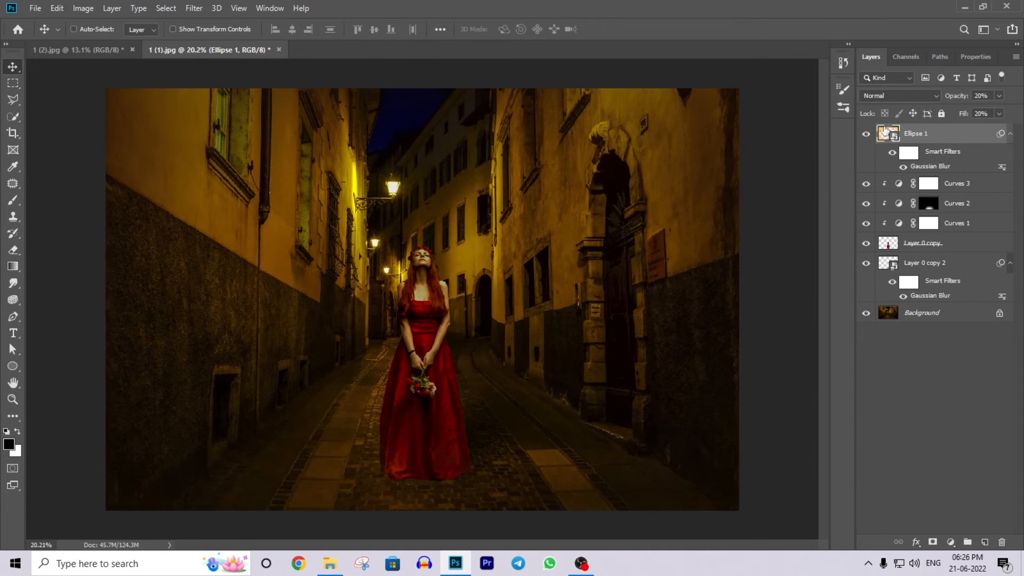
pyautogui.keyDown('ctrl'); pyautogui.click(885, 136); pyautogui.keyUp('ctrl')
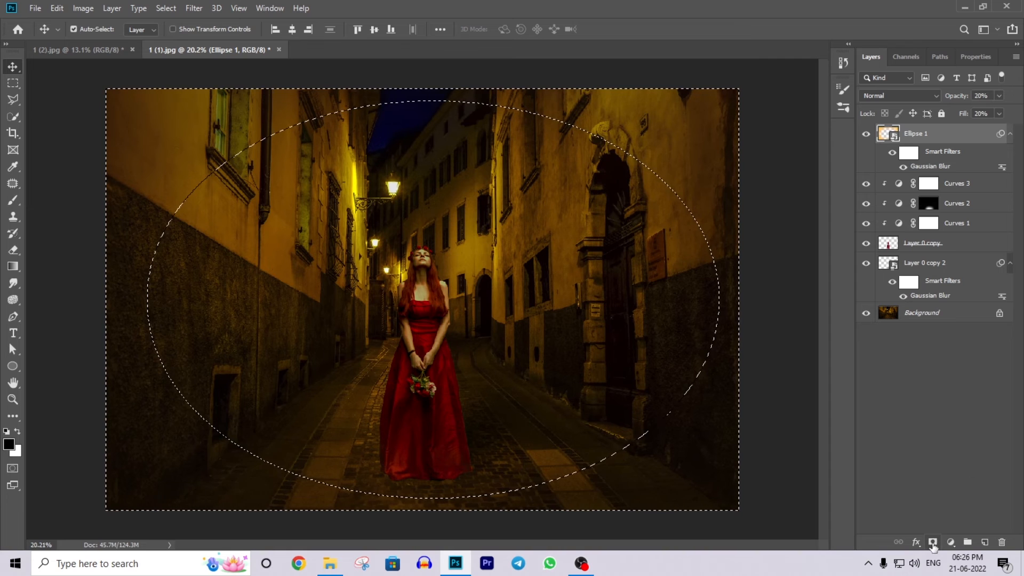
pyautogui.click(950, 543)
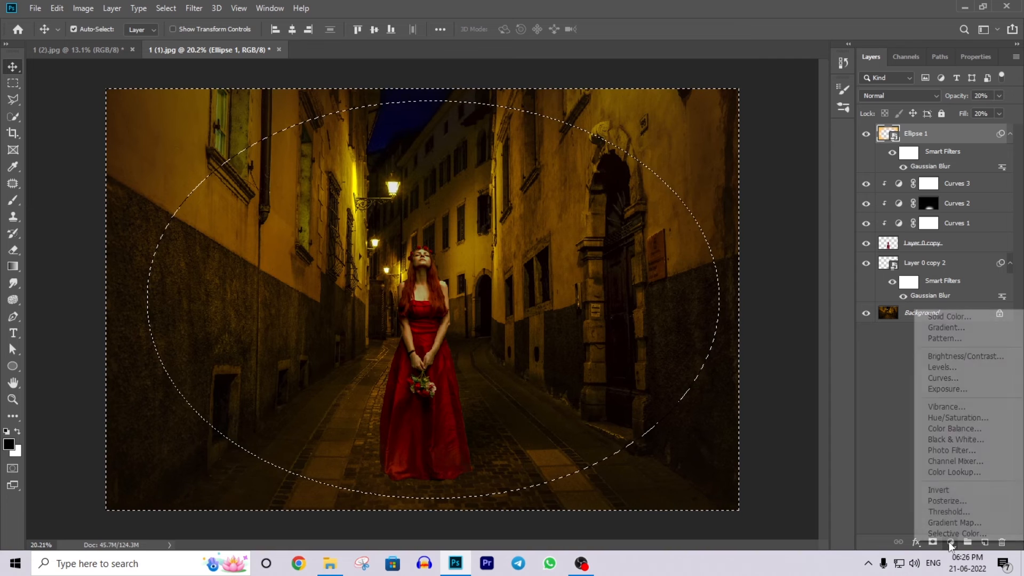
pyautogui.click(955, 379)
pyautogui.moveTo(952, 180); pyautogui.dragTo(954, 197)
pyautogui.click(871, 57)
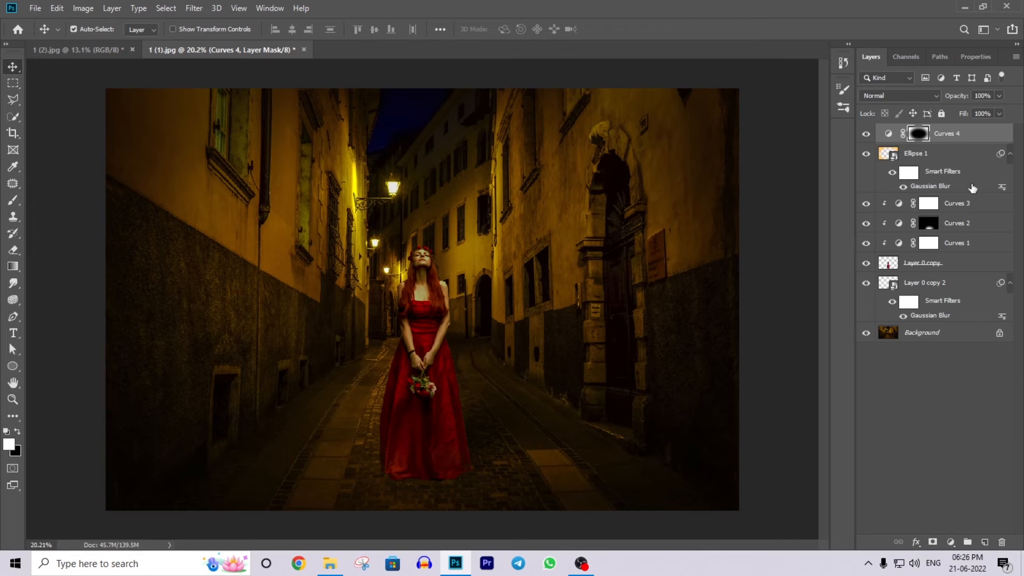
pyautogui.click(963, 59)
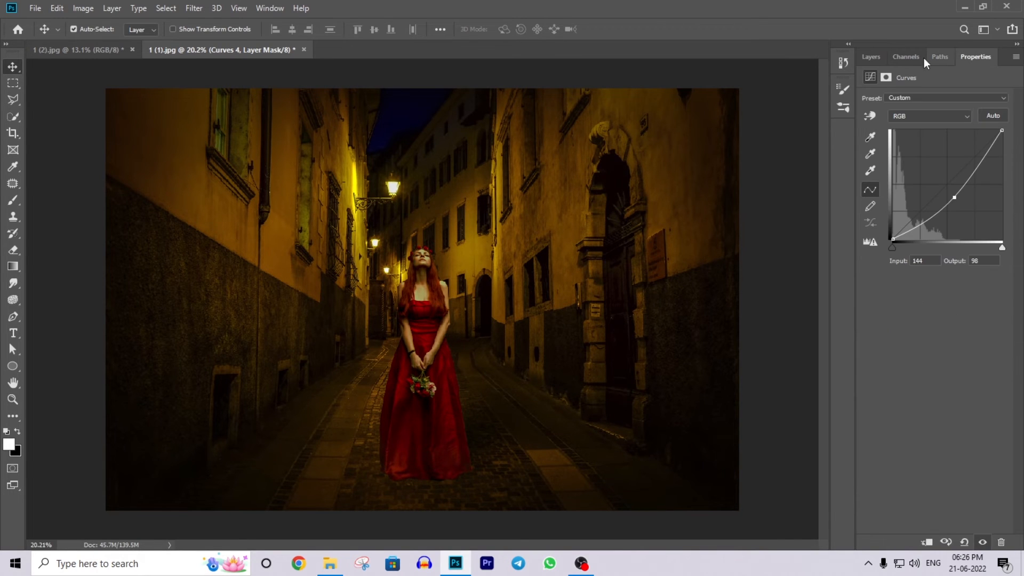
pyautogui.moveTo(955, 193)
pyautogui.mouseDown()
pyautogui.moveTo(968, 217)
pyautogui.moveTo(961, 198)
pyautogui.mouseUp()
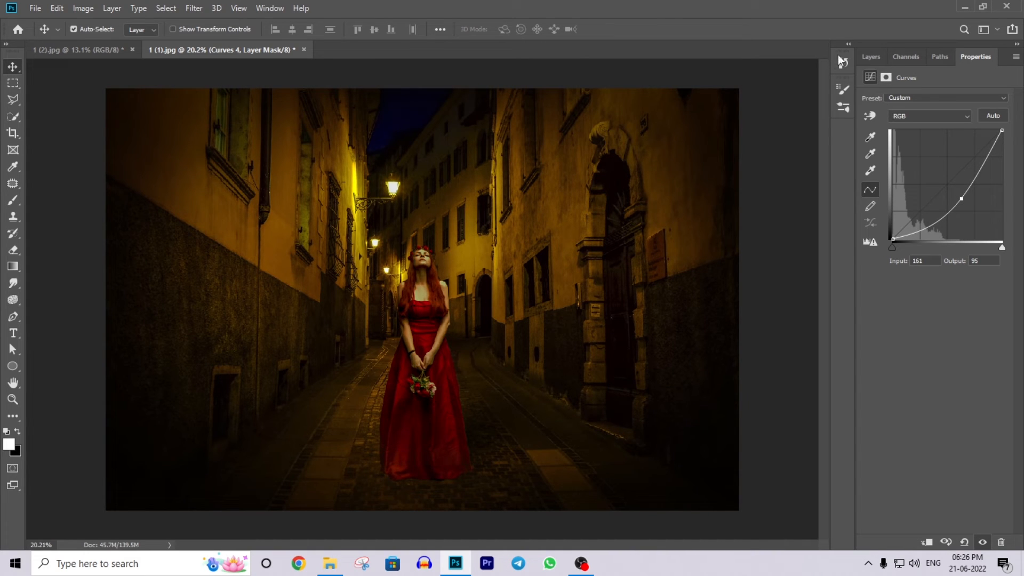
# Set the Curves 4 layer's opacity and fill to 50%
pyautogui.click(870, 57)
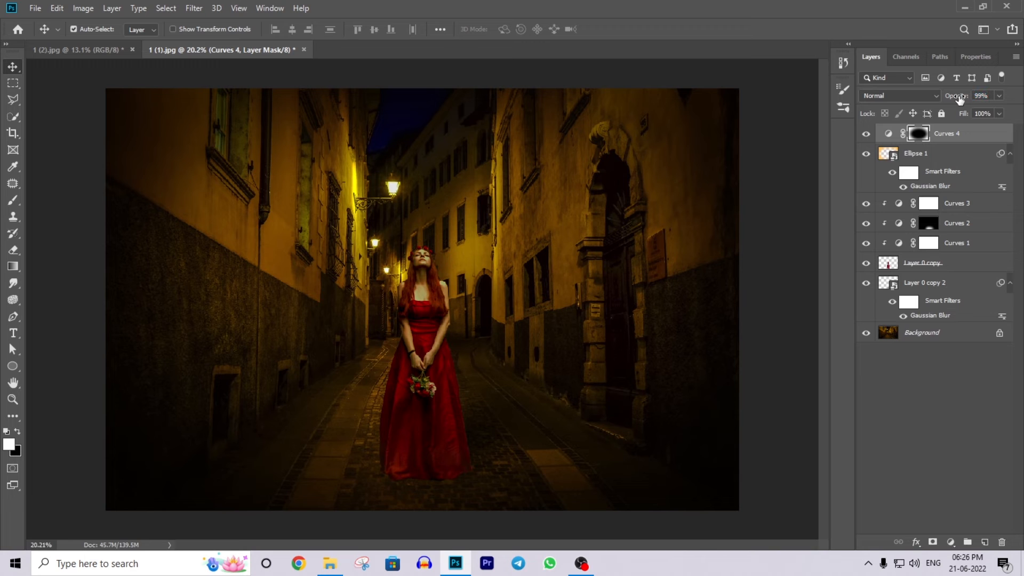
pyautogui.write('80')
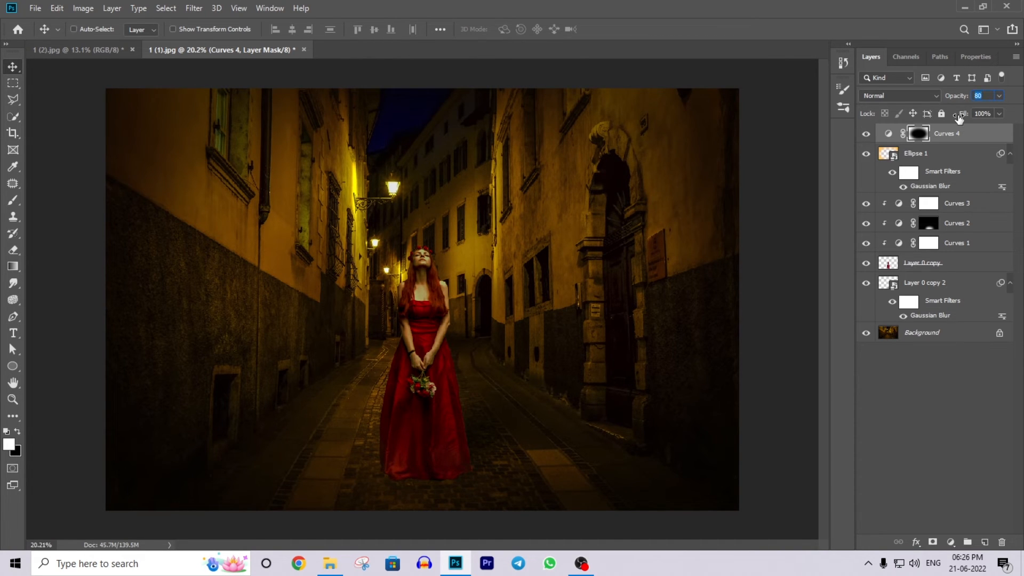
pyautogui.write('50')
pyautogui.press('Return')
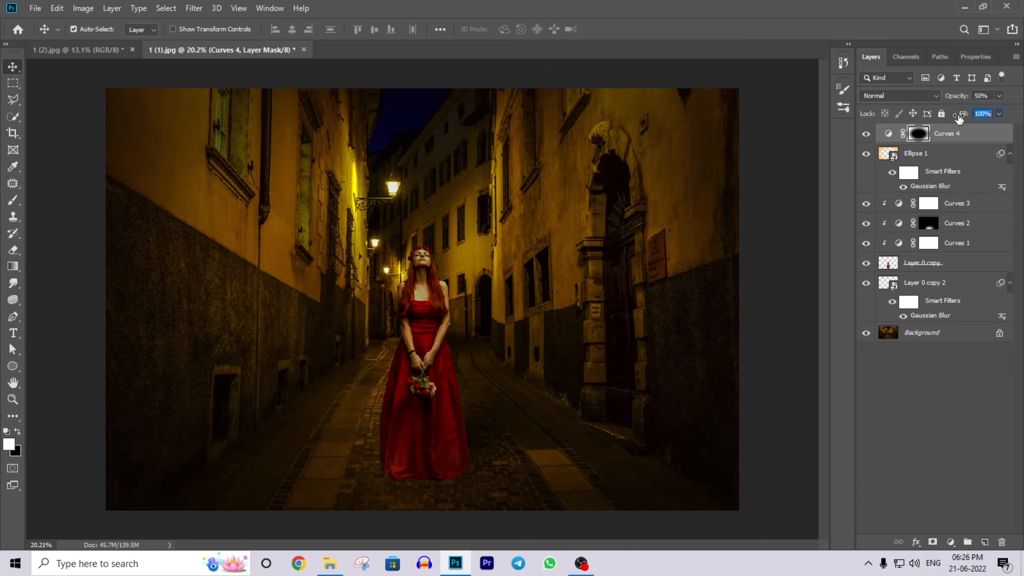
# Delete the blurred orange Ellipse 1 layer, keeping the darkening Curves 4 adjustment above the composite
pyautogui.click(924, 159)
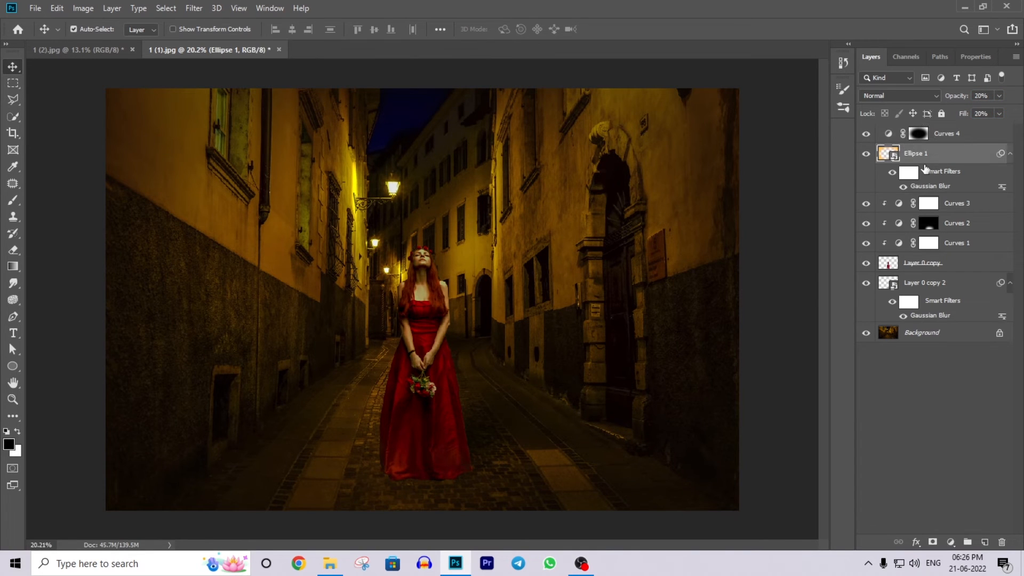
pyautogui.press('Delete')
pyautogui.scroll(-3, 532, 326)
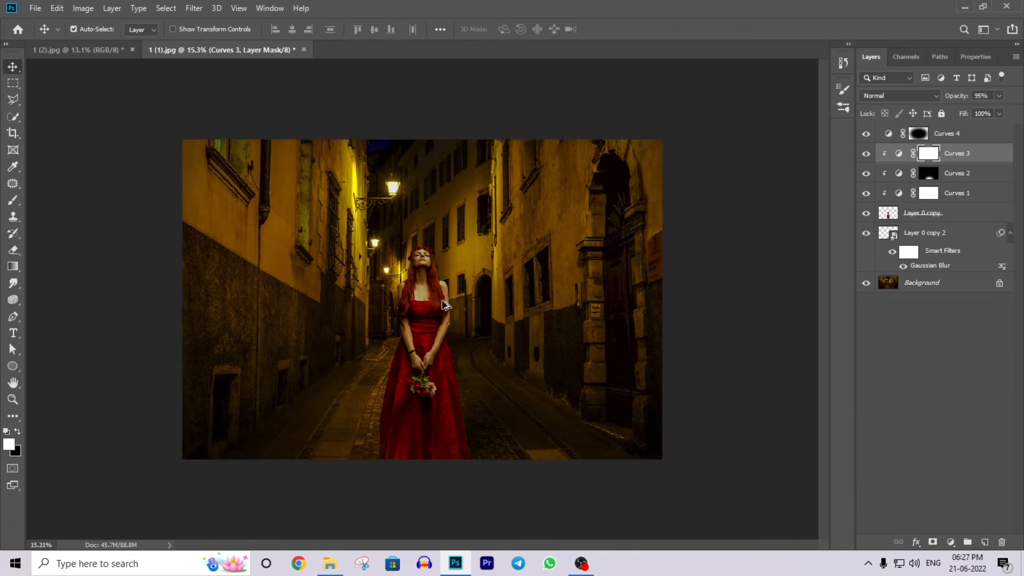
pyautogui.scroll(2, 505, 299)
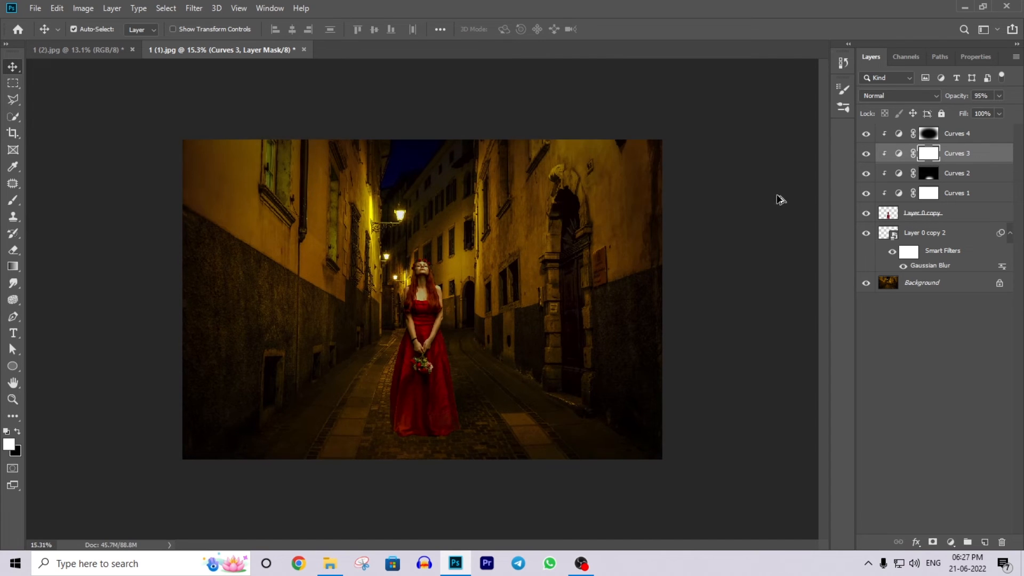
pyautogui.scroll(-2, 548, 336)
pyautogui.scroll(3, 336, 377)
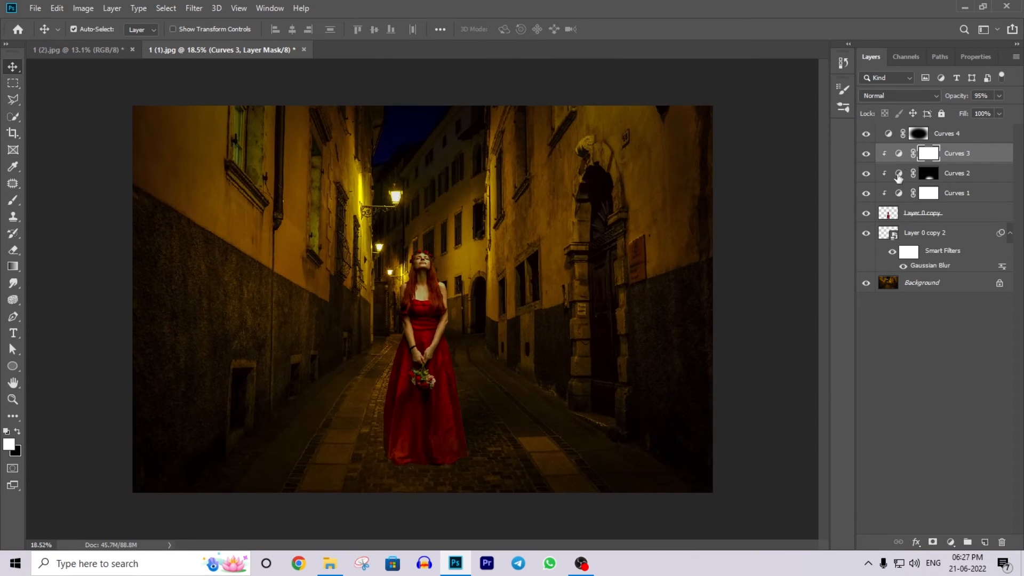
# Lower the Curves 4 layer's opacity to 40%
pyautogui.click(979, 133)
pyautogui.click(954, 97)
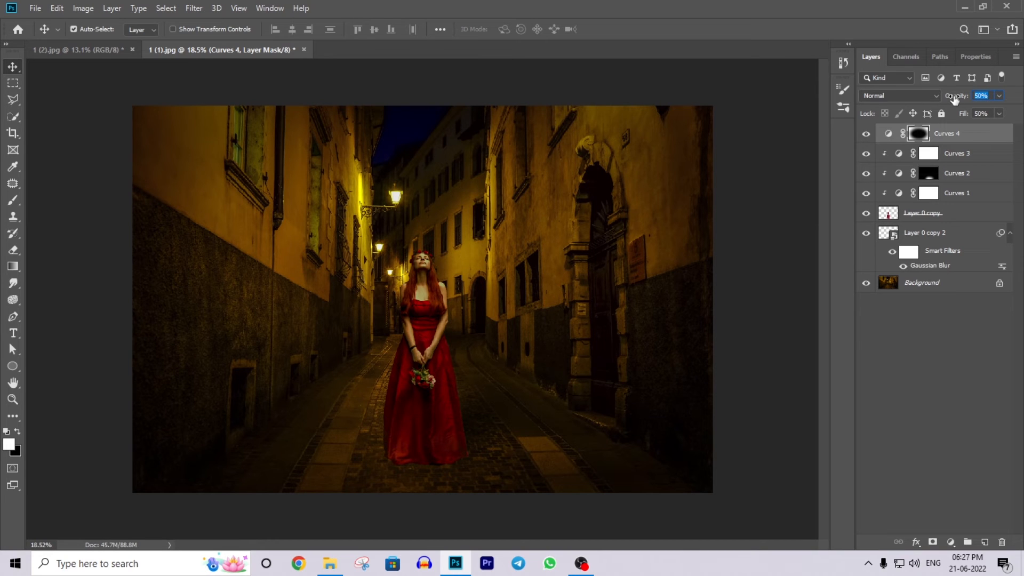
pyautogui.write('30')
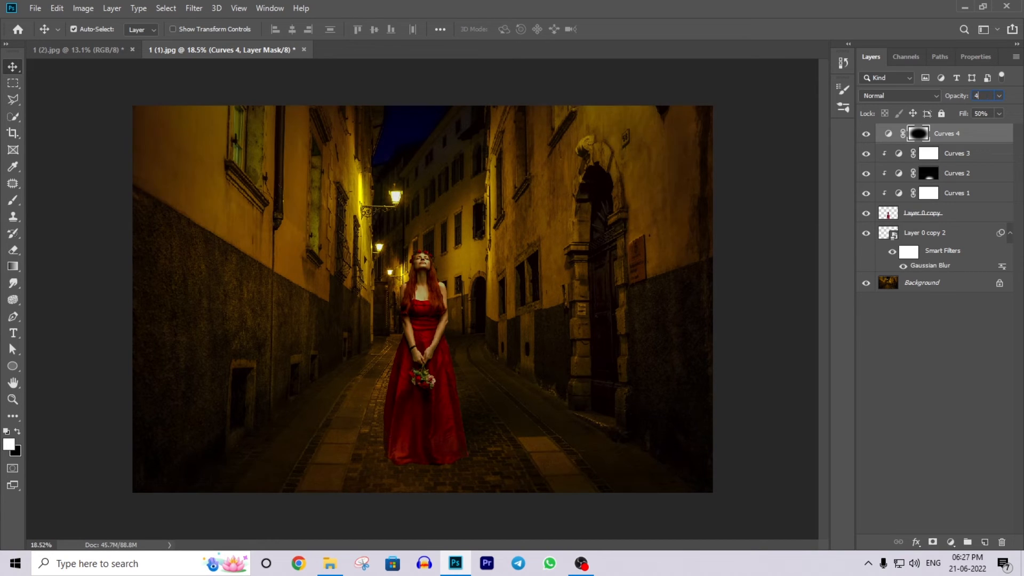
pyautogui.click(563, 302)
pyautogui.scroll(-4, 563, 303)
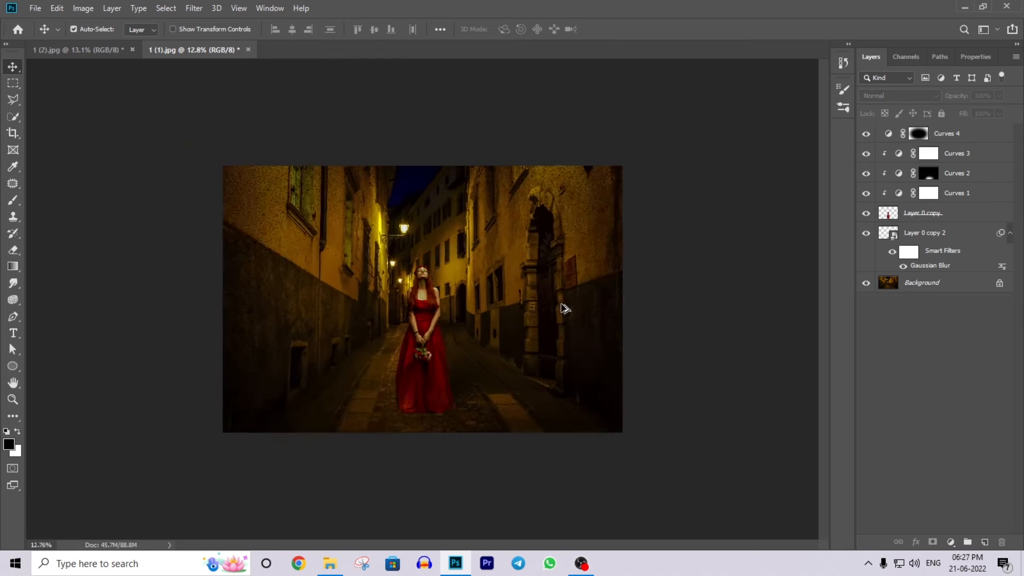
pyautogui.scroll(3, 565, 306)
# Set the Curves 4 layer's blend mode back to Normal
pyautogui.click(964, 137)
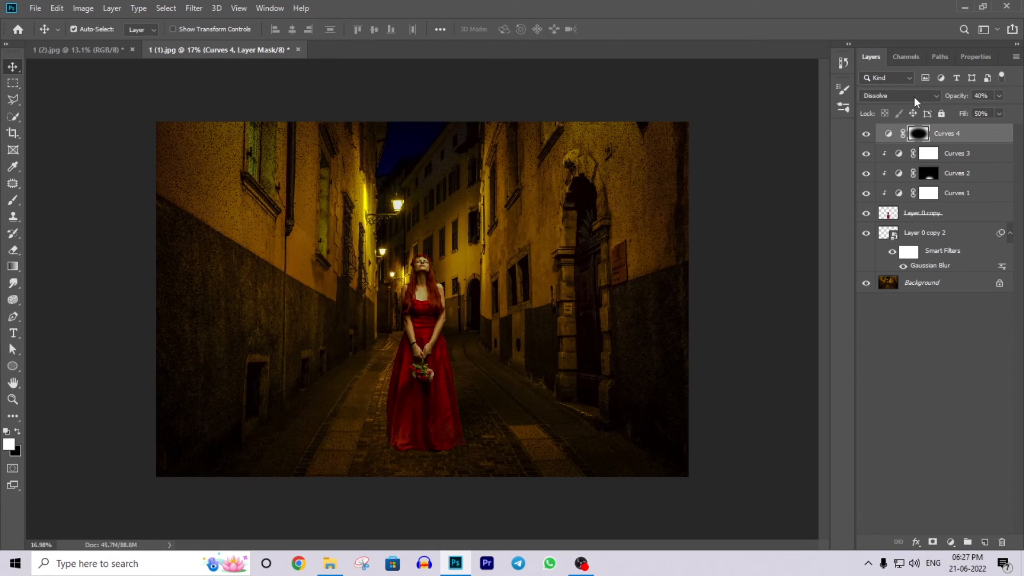
pyautogui.click(900, 98)
pyautogui.click(880, 104)
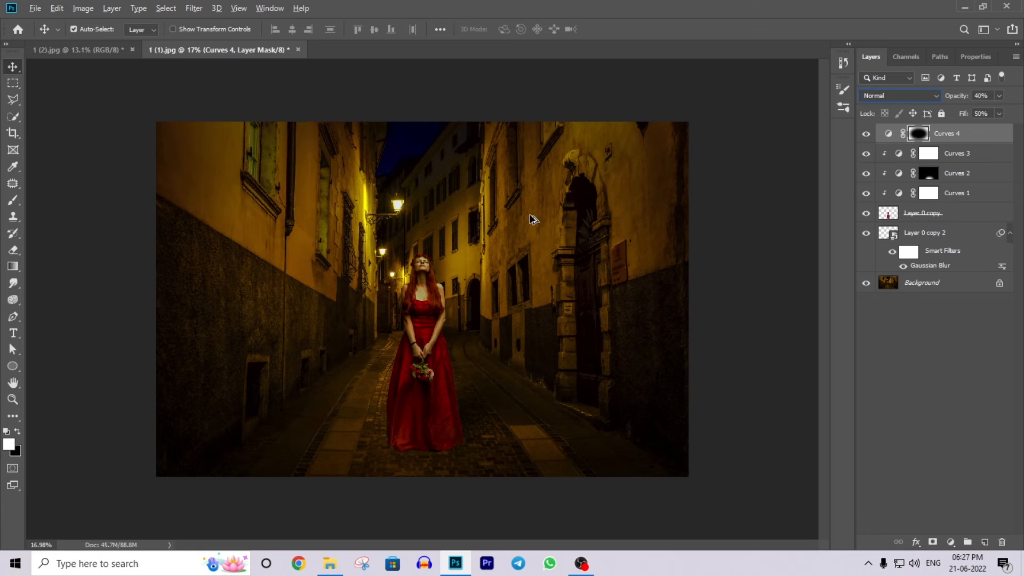
pyautogui.click(531, 223)
pyautogui.scroll(-3, 533, 226)
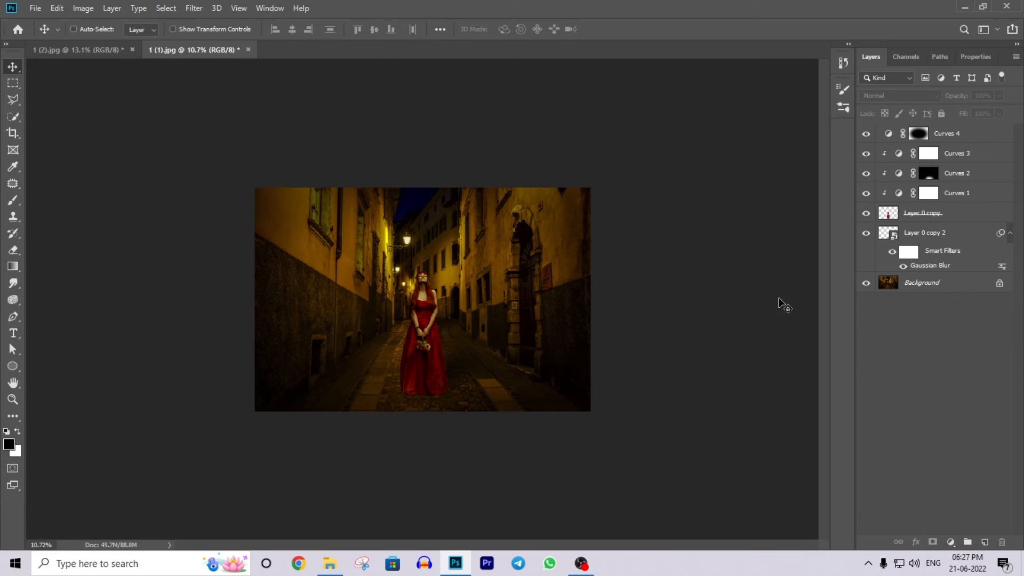
# Stamp all visible layers into a new top layer and convert it for smart filters
pyautogui.hotkey('ctrl', 'shift', 'alt', 'e')
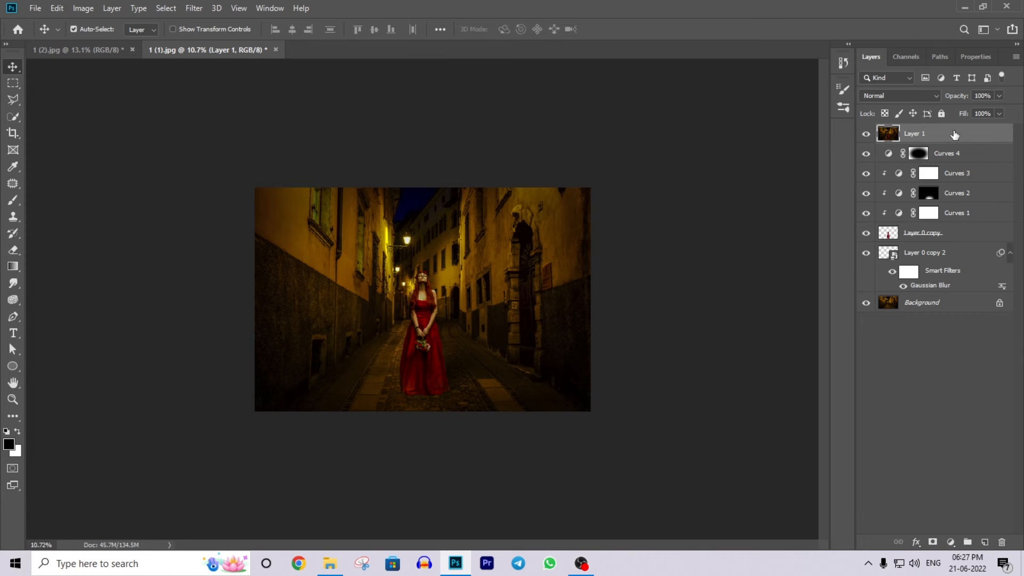
pyautogui.click(193, 8)
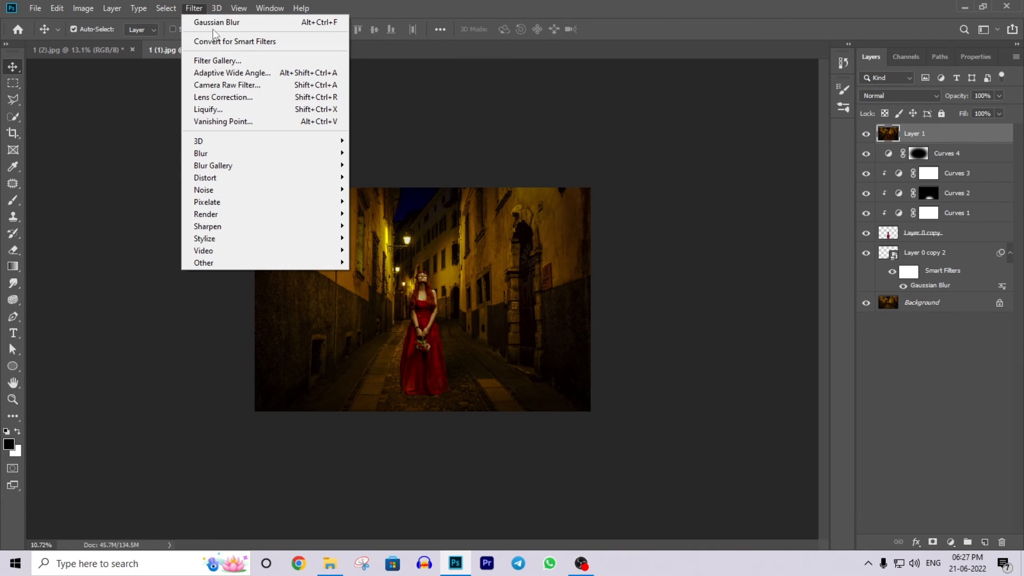
pyautogui.click(217, 42)
# Apply the Camera Raw Filter to the stamped layer with temperature +5 and exposure +0.02
pyautogui.click(194, 8)
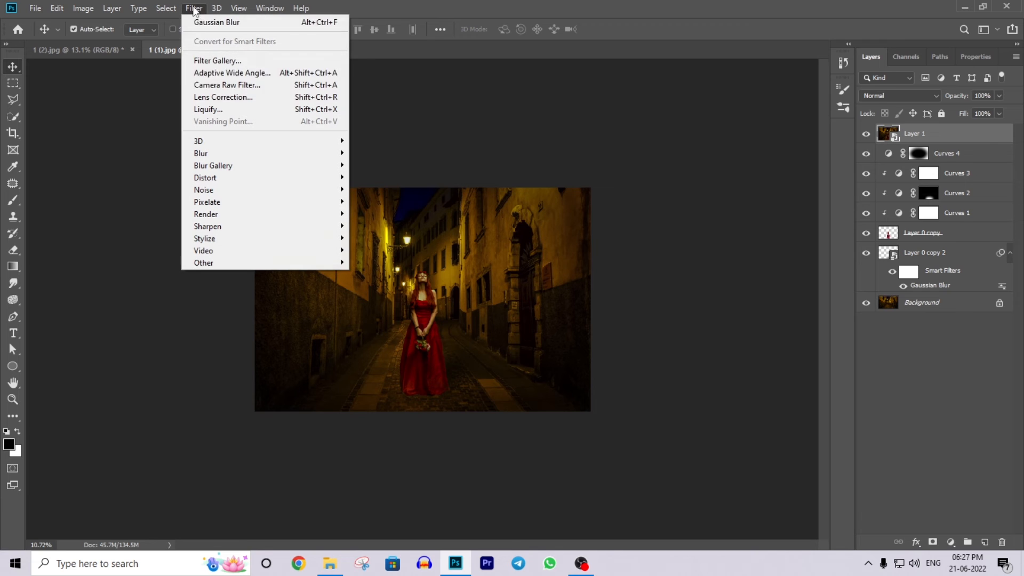
pyautogui.click(208, 88)
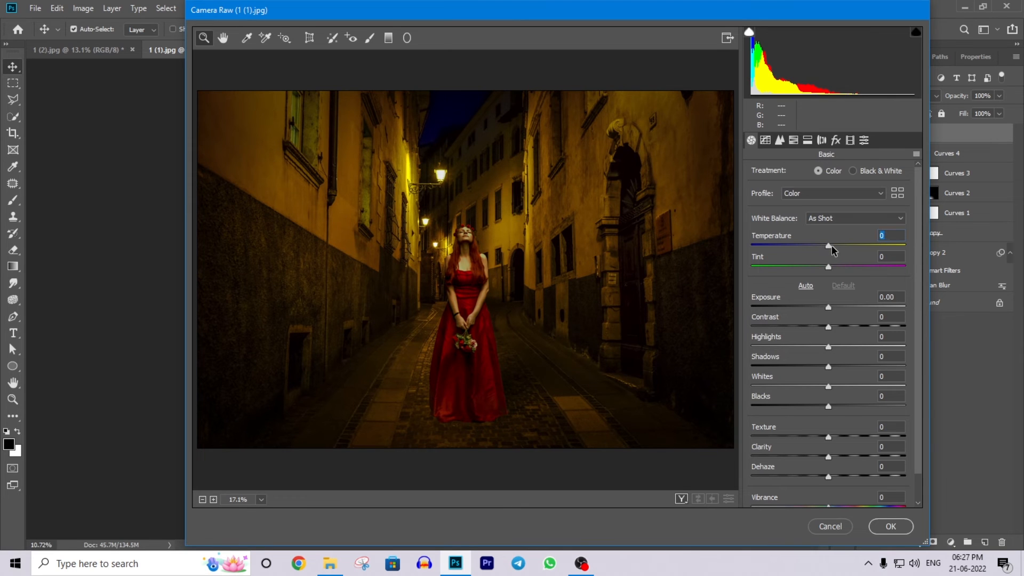
pyautogui.moveTo(830, 246); pyautogui.dragTo(837, 245)
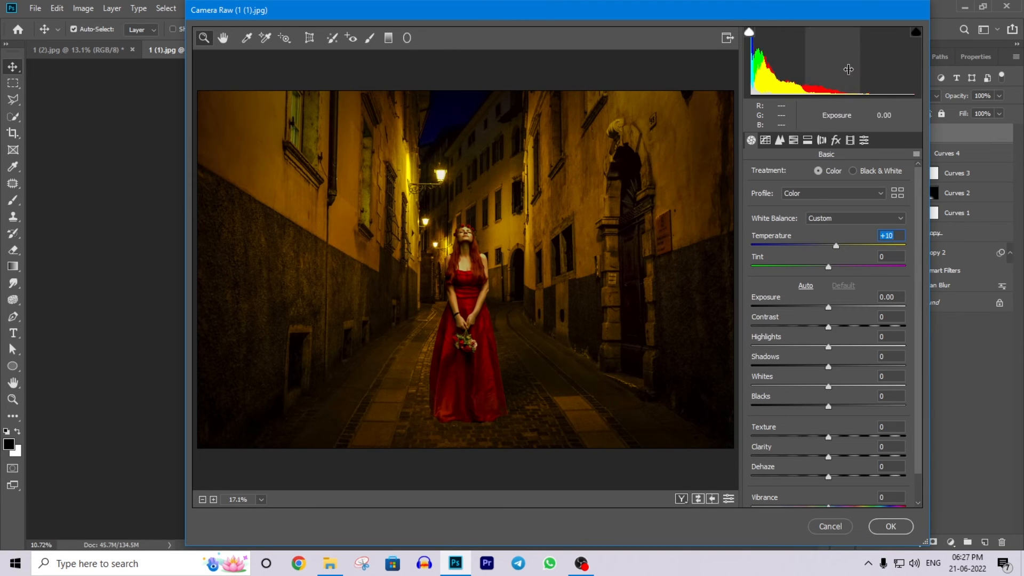
pyautogui.write('+5')
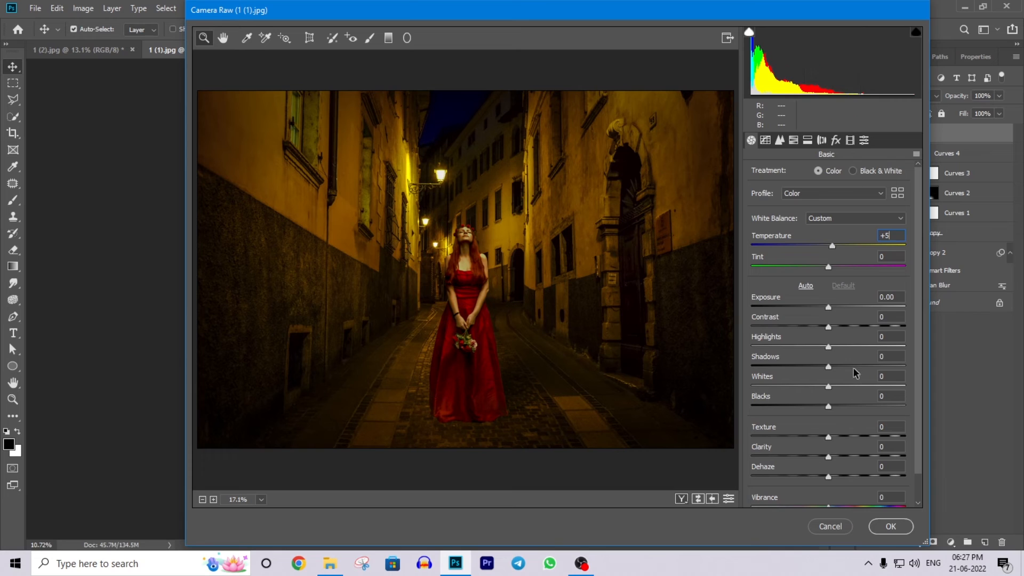
pyautogui.write('-')
pyautogui.press('Return')
pyautogui.write('2')
pyautogui.press('Return')
# Set the Camera Raw contrast to +5, shadows to -15, whites to -5 and blacks to -9
pyautogui.moveTo(828, 327); pyautogui.dragTo(835, 326)
pyautogui.moveTo(828, 367)
pyautogui.mouseDown()
pyautogui.moveTo(814, 367)
pyautogui.moveTo(833, 381)
pyautogui.moveTo(820, 384)
pyautogui.mouseUp()
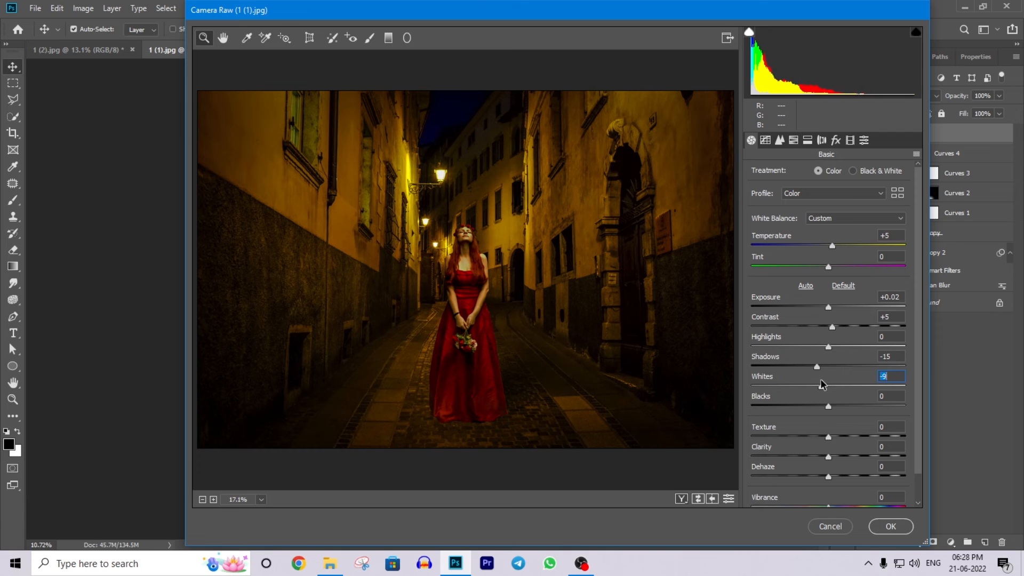
pyautogui.write('-1')
pyautogui.moveTo(826, 409)
pyautogui.mouseDown()
pyautogui.moveTo(811, 408)
pyautogui.moveTo(821, 410)
pyautogui.mouseUp()
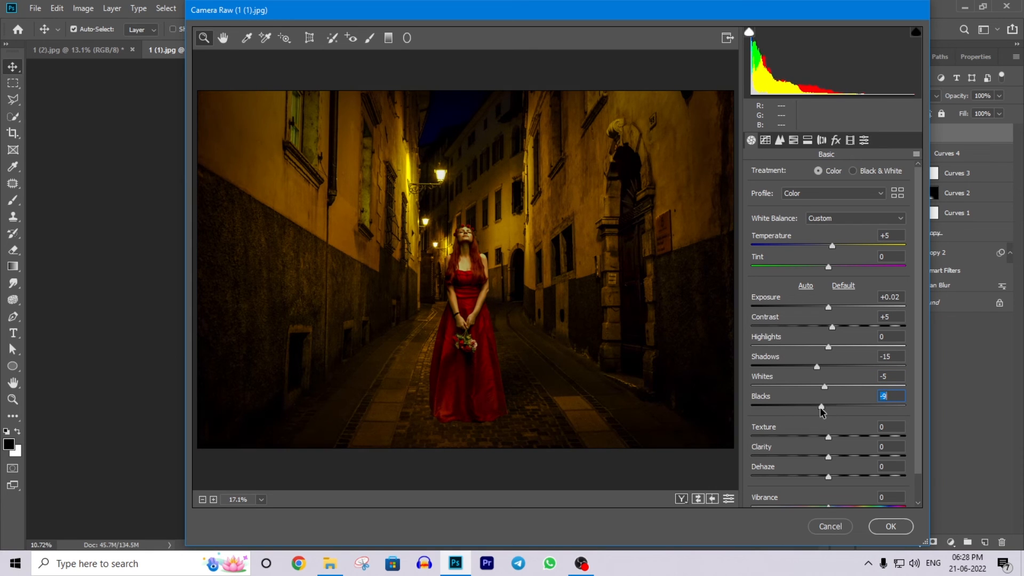
# Lower the Reds saturation to -15 in the HSL adjustments and apply the Camera Raw Filter
pyautogui.click(794, 140)
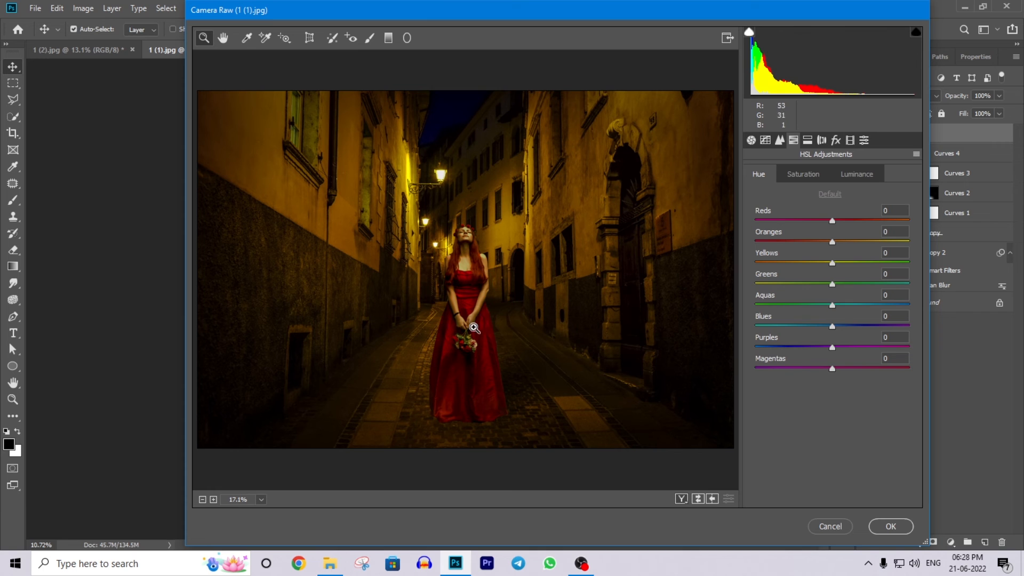
pyautogui.click(483, 324)
pyautogui.moveTo(355, 316)
pyautogui.mouseDown()
pyautogui.moveTo(441, 359)
pyautogui.moveTo(368, 257)
pyautogui.moveTo(357, 320)
pyautogui.mouseUp()
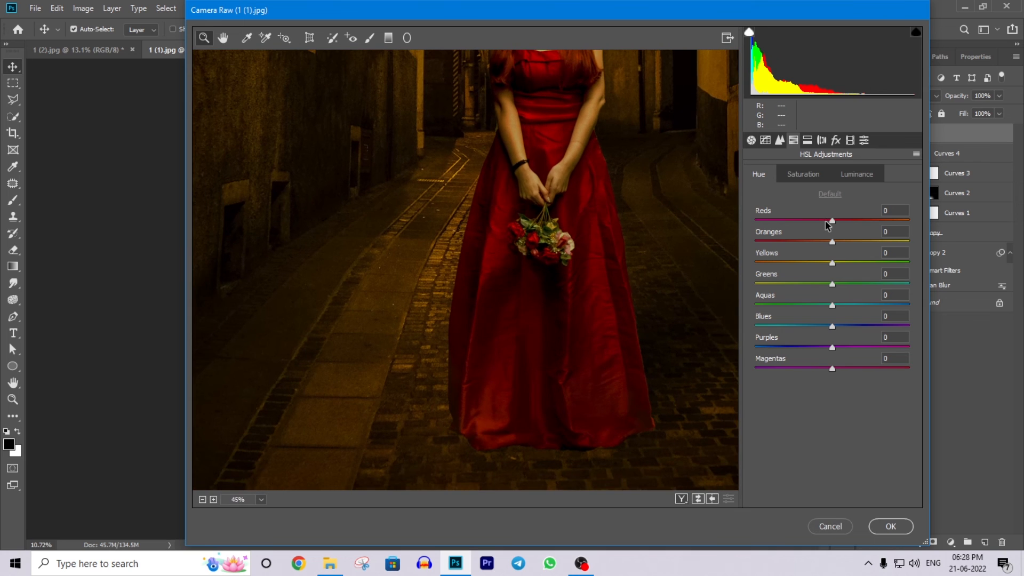
pyautogui.moveTo(832, 220); pyautogui.dragTo(830, 220)
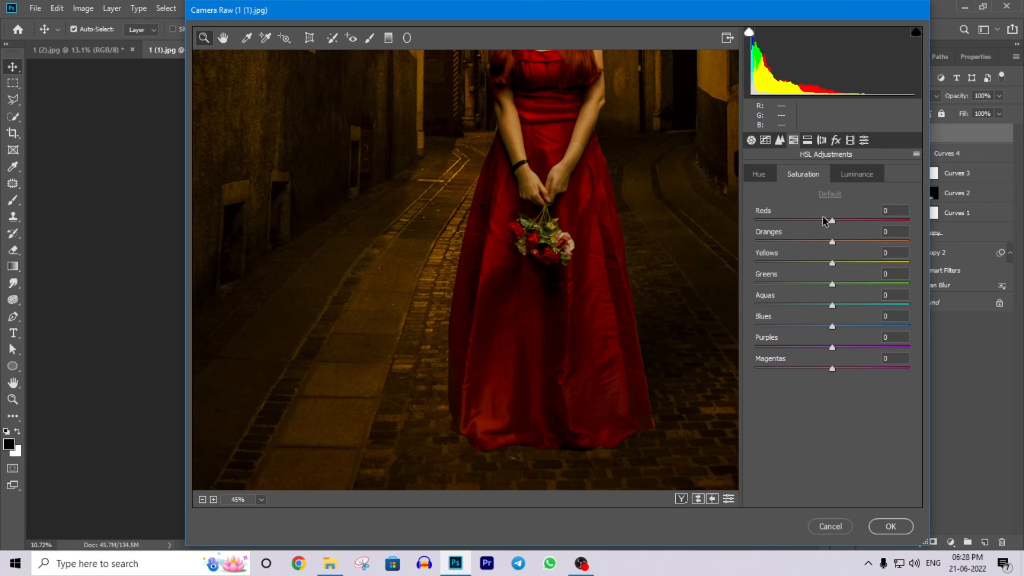
pyautogui.moveTo(831, 221)
pyautogui.mouseDown()
pyautogui.moveTo(803, 229)
pyautogui.moveTo(816, 228)
pyautogui.mouseUp()
pyautogui.write('-15')
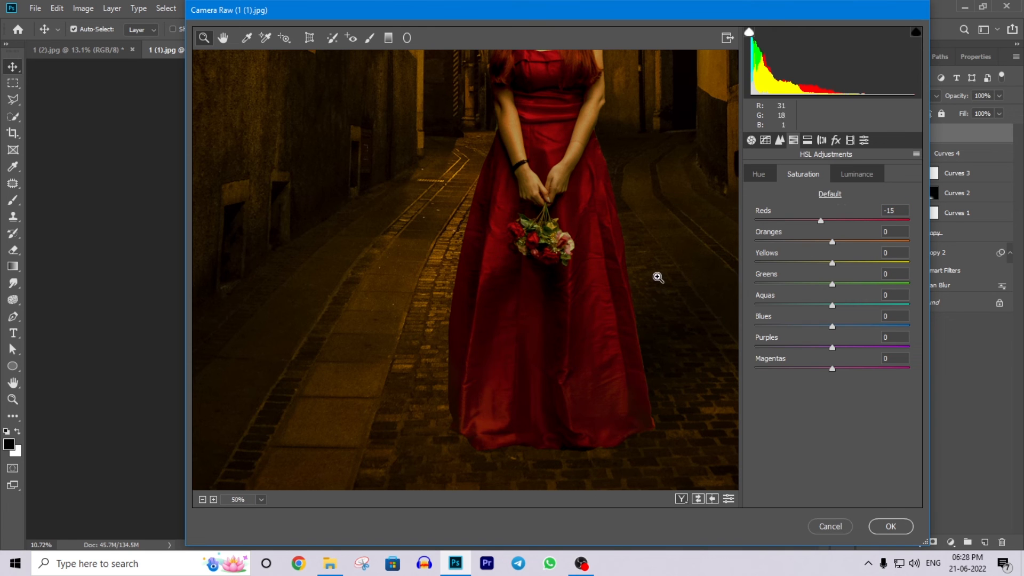
pyautogui.click(660, 280)
pyautogui.keyDown('alt'); pyautogui.click(429, 354); pyautogui.keyUp('alt')
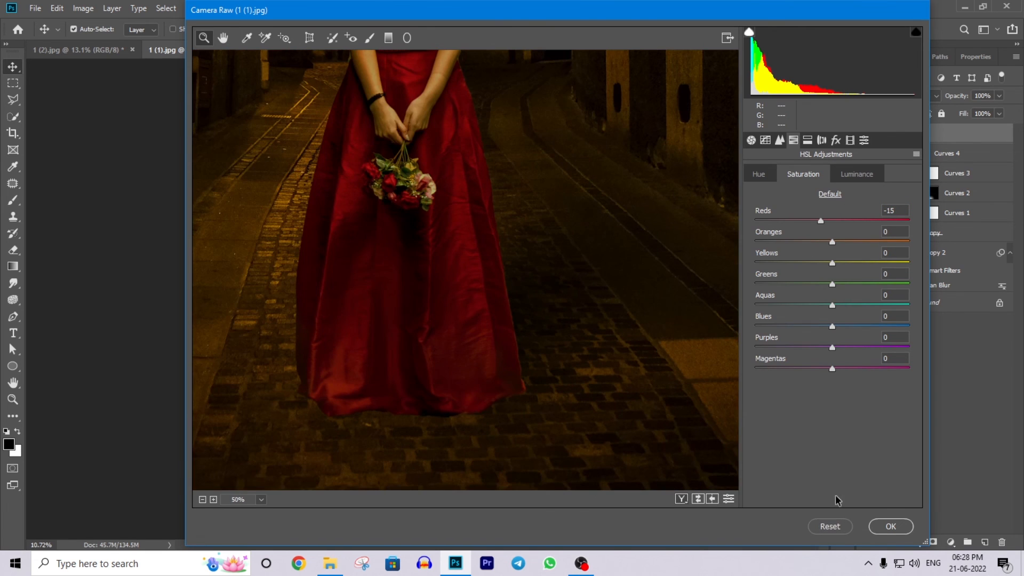
pyautogui.click(891, 526)
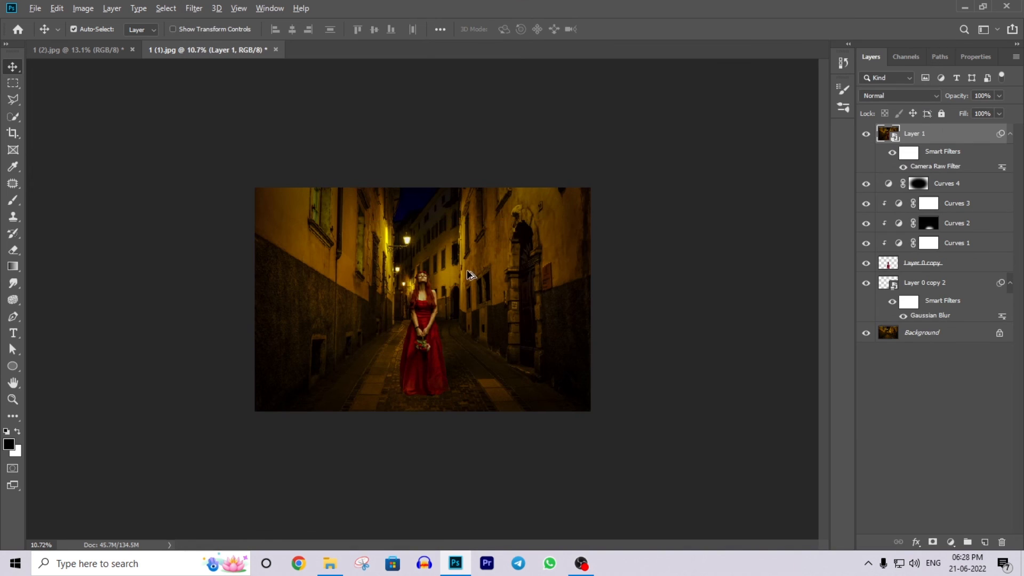
# Reopen the Camera Raw Filter on Layer 1 for editing and set exposure to -0.15 and contrast to +2
pyautogui.scroll(5, 446, 297)
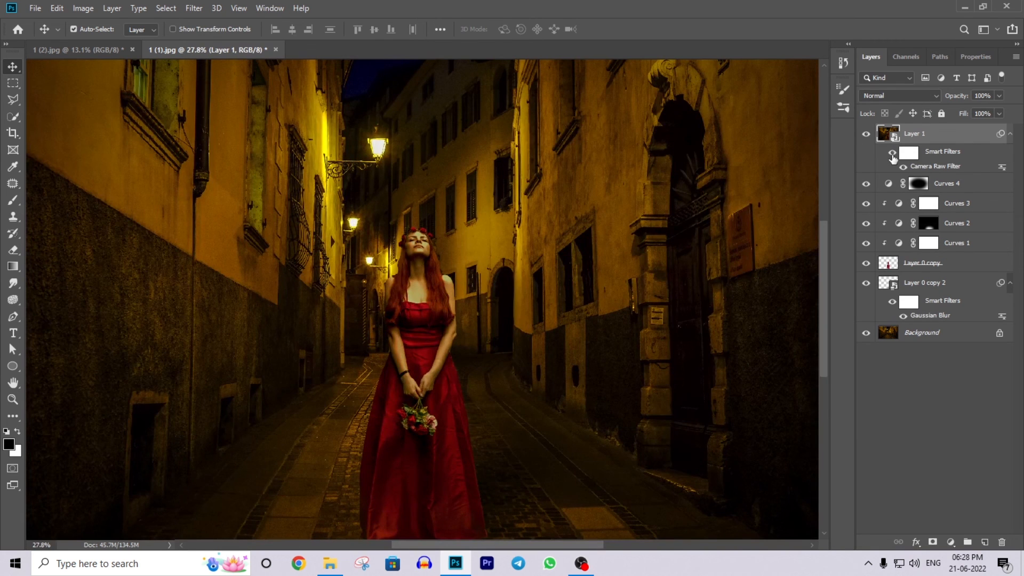
pyautogui.scroll(-2, 753, 196)
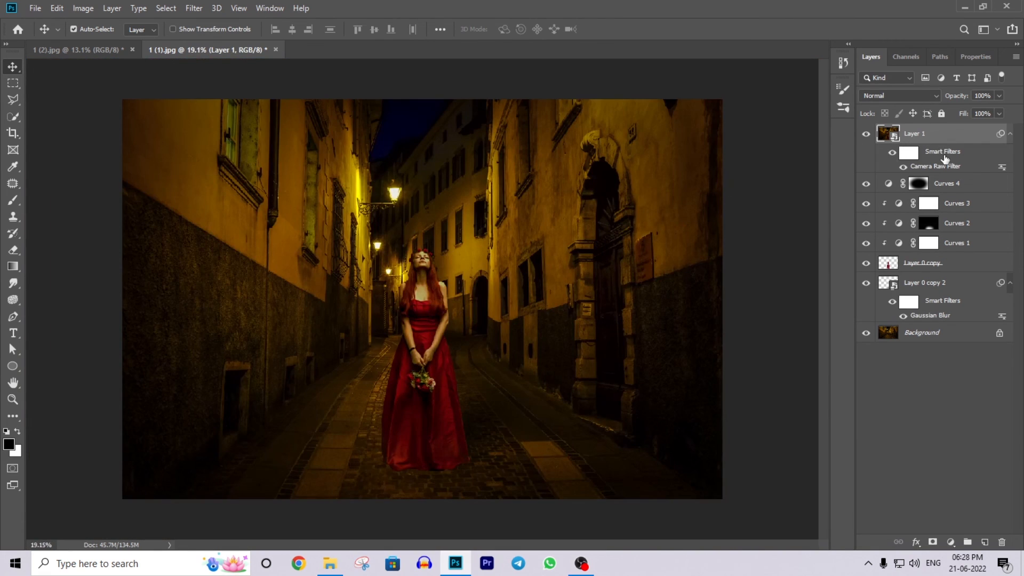
pyautogui.doubleClick(942, 165)
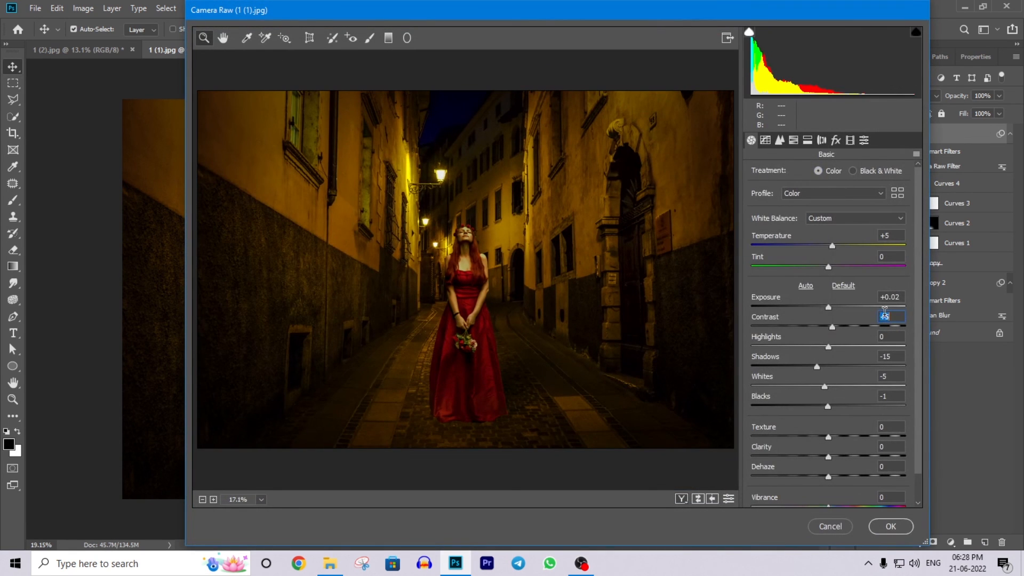
pyautogui.click(889, 298)
pyautogui.press('Left')
pyautogui.press('Delete')
pyautogui.write('-')
pyautogui.moveTo(832, 313); pyautogui.dragTo(825, 306)
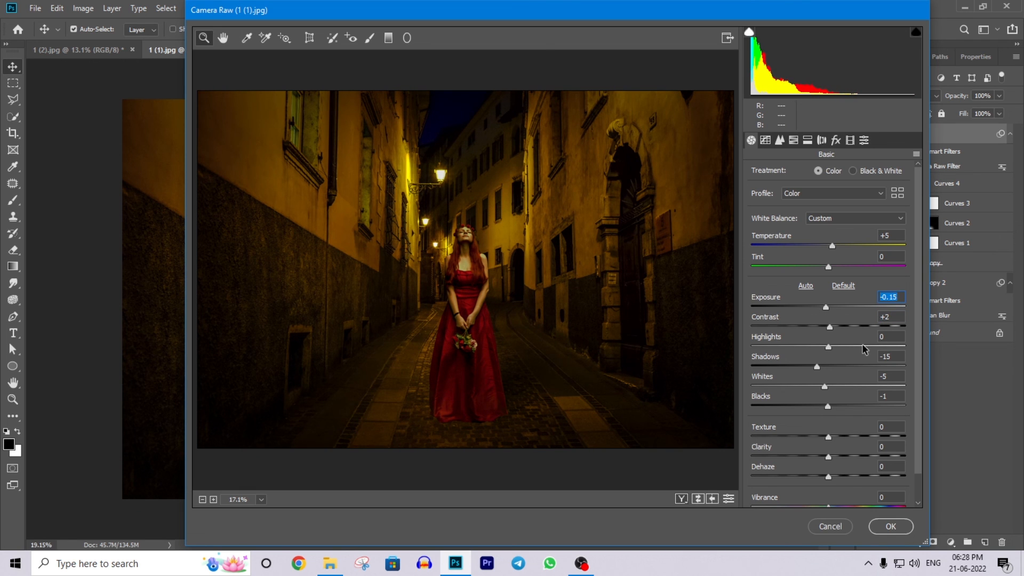
# Set the Camera Raw temperature to +7 and apply the revised filter settings
pyautogui.click(887, 235)
pyautogui.write('+7')
pyautogui.click(912, 529)
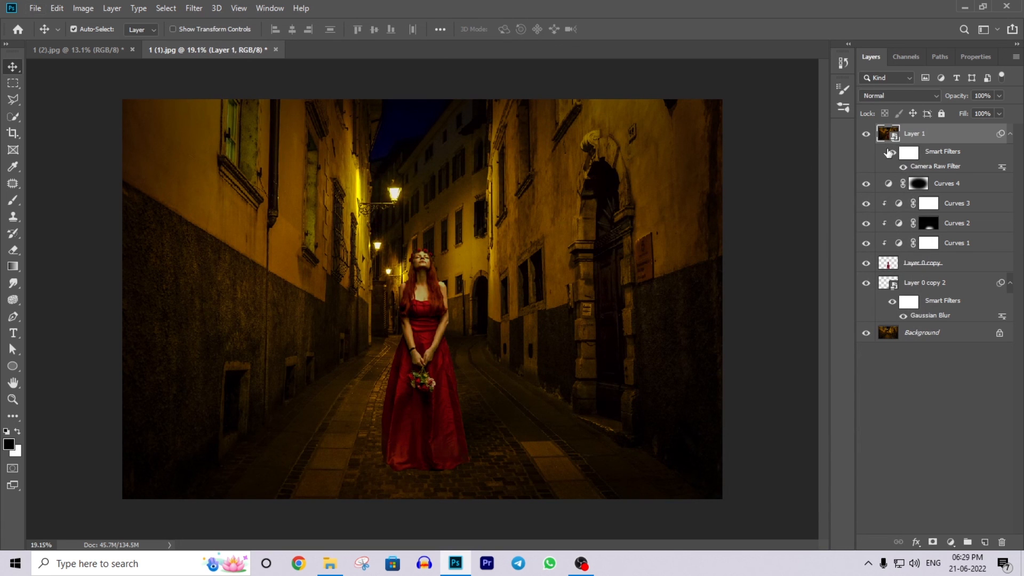
# Toggle the visibility of Layer 1's smart filters to compare the image before and after the colour grade
pyautogui.click(890, 153)
pyautogui.click(891, 153)
pyautogui.click(890, 153)
pyautogui.scroll(4, 516, 308)
pyautogui.scroll(-5, 516, 308)
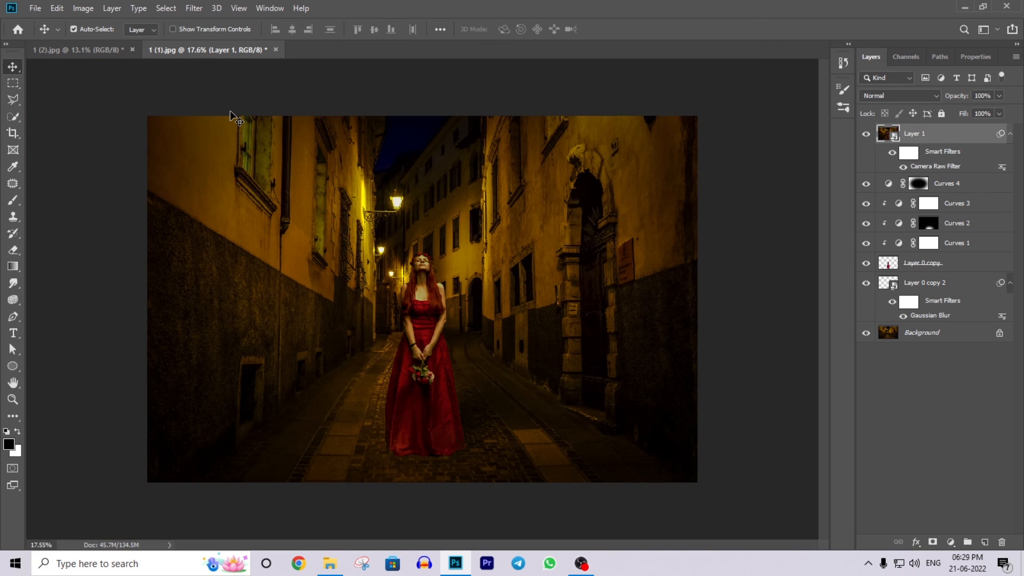